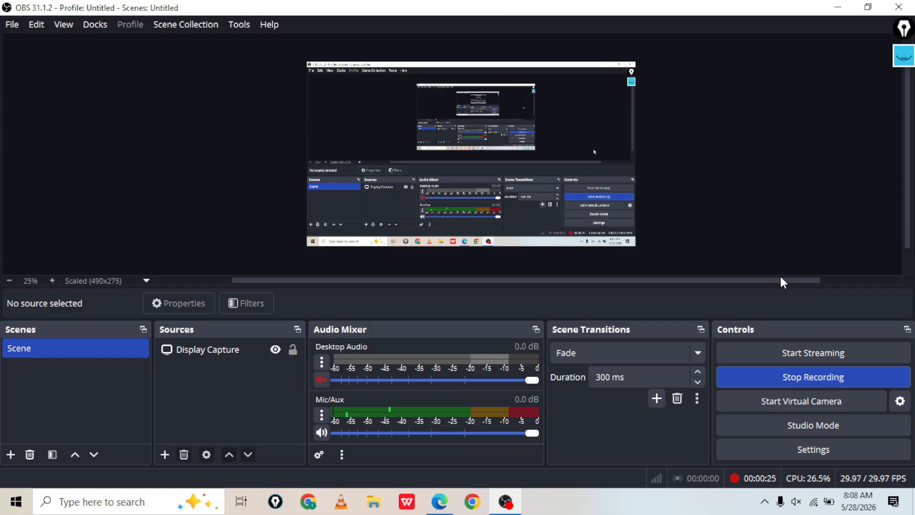
# Switch to Meta Ads Manager in Edge and view the list of available ad accounts
pyautogui.click(829, 7)
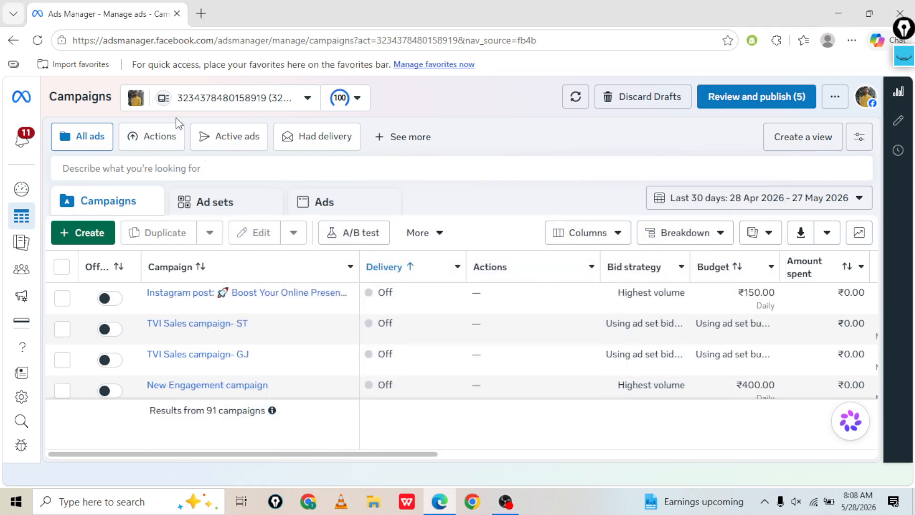
pyautogui.click(184, 107)
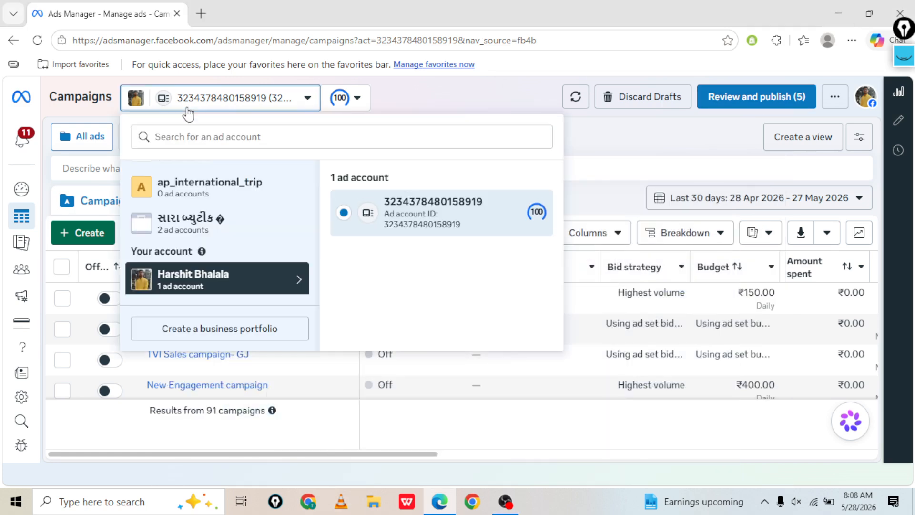
pyautogui.click(401, 84)
# Mark the sidebar navigation icons from Account overview to Billing & payments with yellow pen strokes, and leave the annotation mode
pyautogui.moveTo(24, 210)
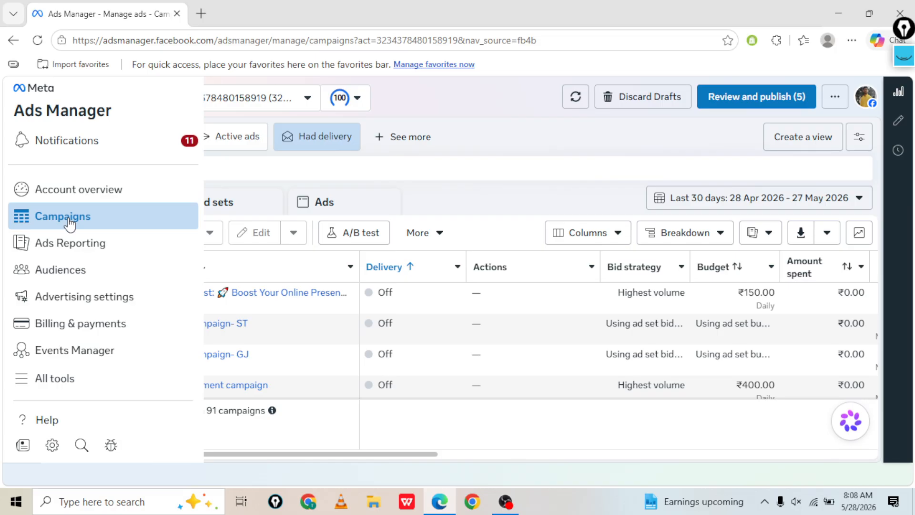
pyautogui.hotkey('ctrl', 'shift', '3')
pyautogui.moveTo(74, 197)
pyautogui.mouseDown()
pyautogui.moveTo(11, 198)
pyautogui.moveTo(6, 177)
pyautogui.moveTo(34, 186)
pyautogui.moveTo(38, 200)
pyautogui.mouseUp()
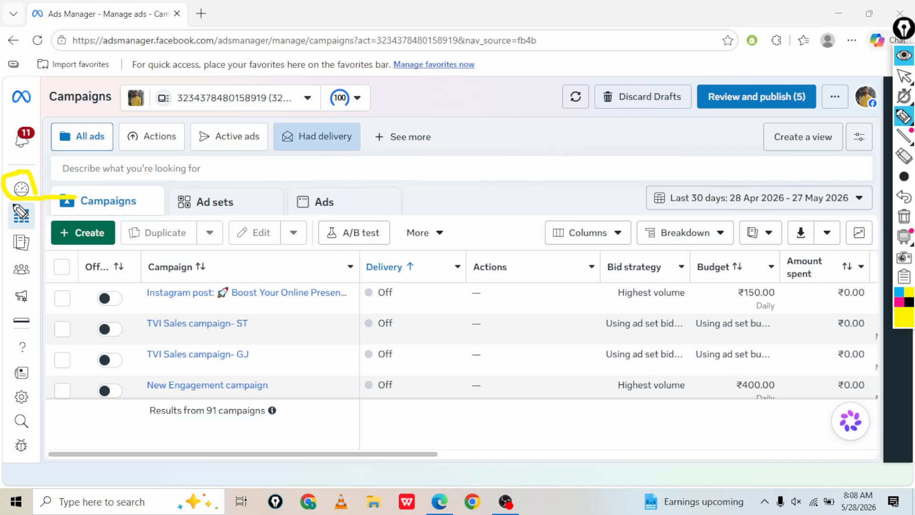
pyautogui.moveTo(38, 201)
pyautogui.mouseDown()
pyautogui.moveTo(40, 222)
pyautogui.moveTo(16, 232)
pyautogui.mouseUp()
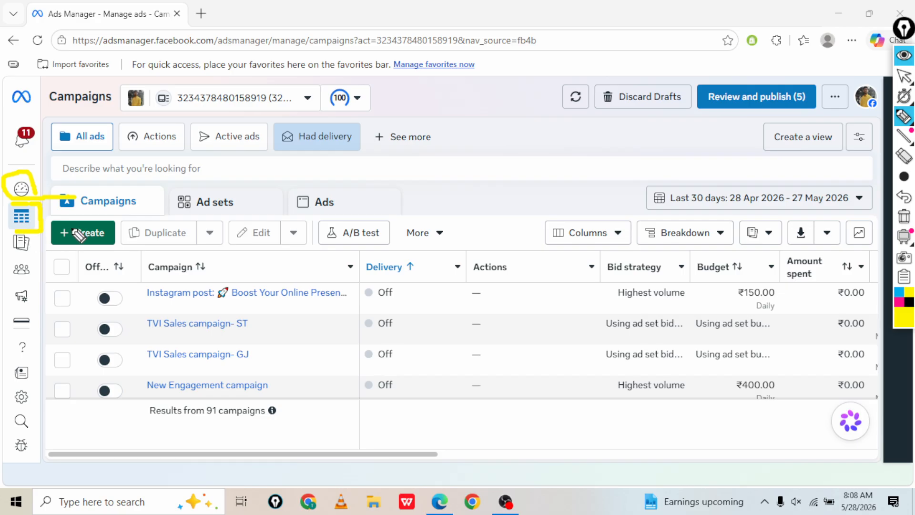
pyautogui.moveTo(38, 219)
pyautogui.mouseDown()
pyautogui.moveTo(66, 219)
pyautogui.moveTo(42, 224)
pyautogui.moveTo(31, 247)
pyautogui.moveTo(43, 267)
pyautogui.mouseUp()
pyautogui.moveTo(47, 301)
pyautogui.mouseDown()
pyautogui.moveTo(3, 320)
pyautogui.moveTo(16, 336)
pyautogui.moveTo(39, 322)
pyautogui.mouseUp()
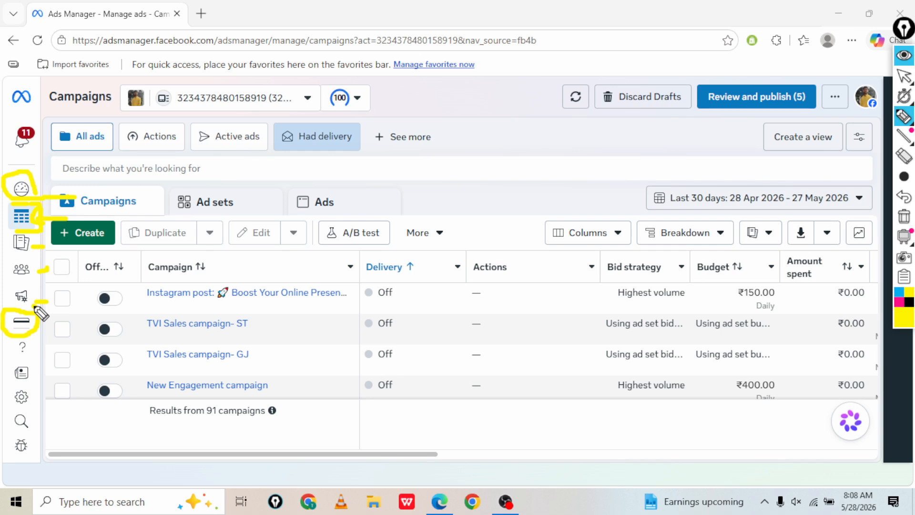
pyautogui.hotkey('ctrl', 'shift', '1')
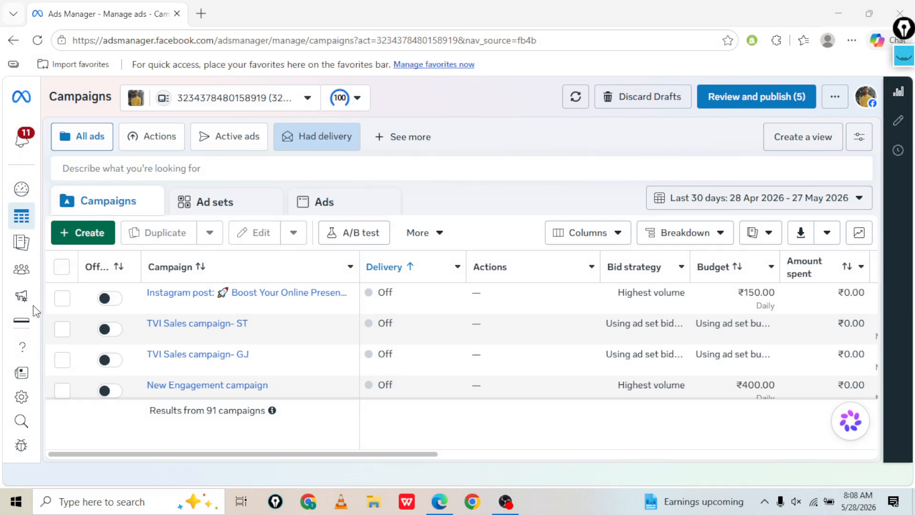
pyautogui.moveTo(18, 278)
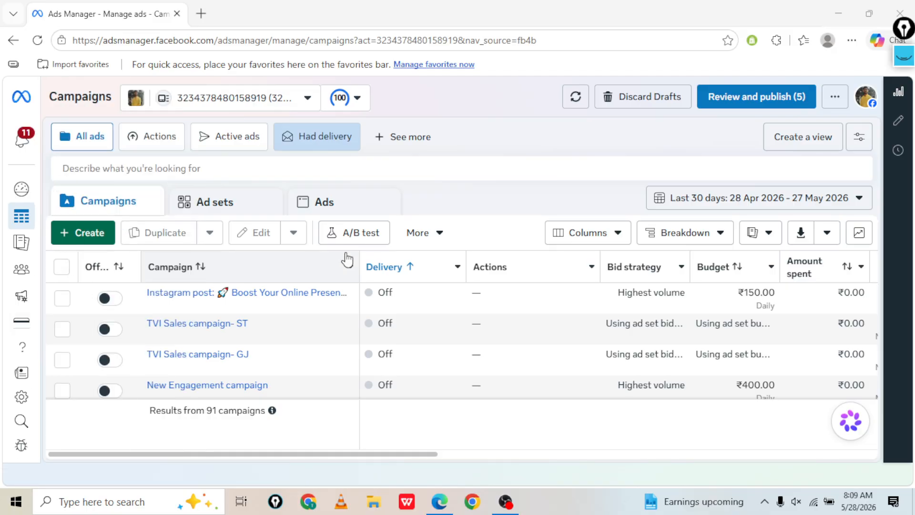
pyautogui.moveTo(31, 215)
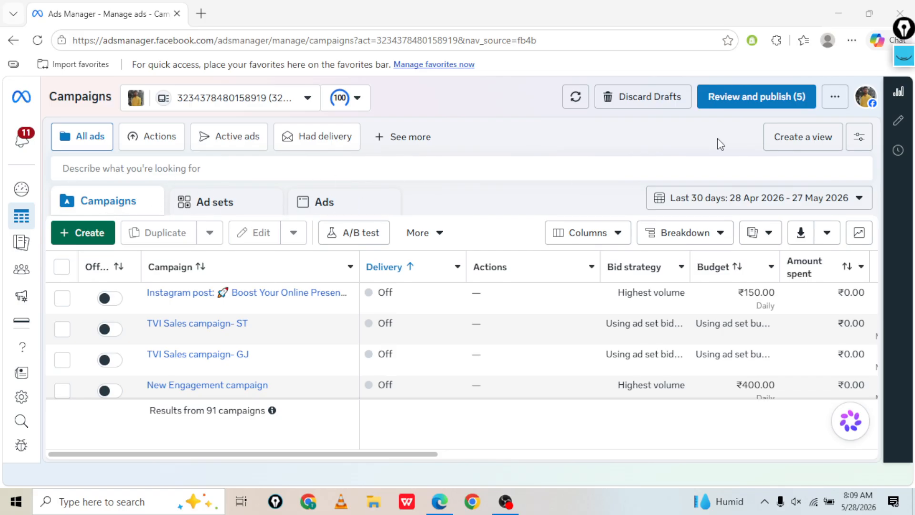
# Try the Today date range for the campaigns table, and set it to Maximum to view spend and results
pyautogui.click(754, 202)
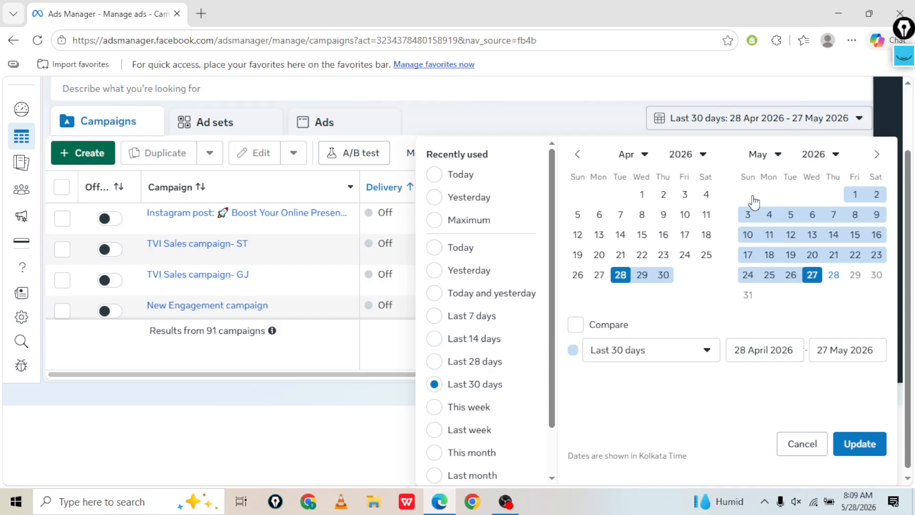
pyautogui.click(448, 173)
pyautogui.click(767, 205)
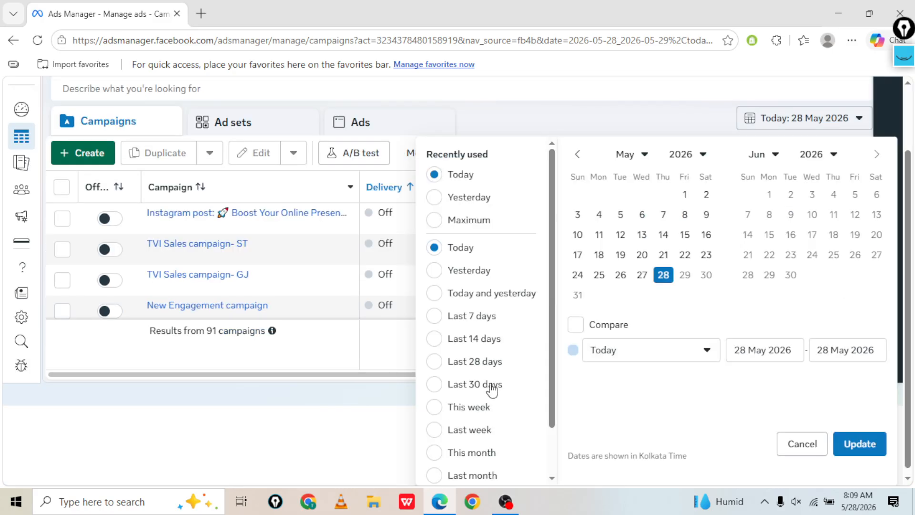
pyautogui.scroll(-1, 491, 387)
pyautogui.click(484, 201)
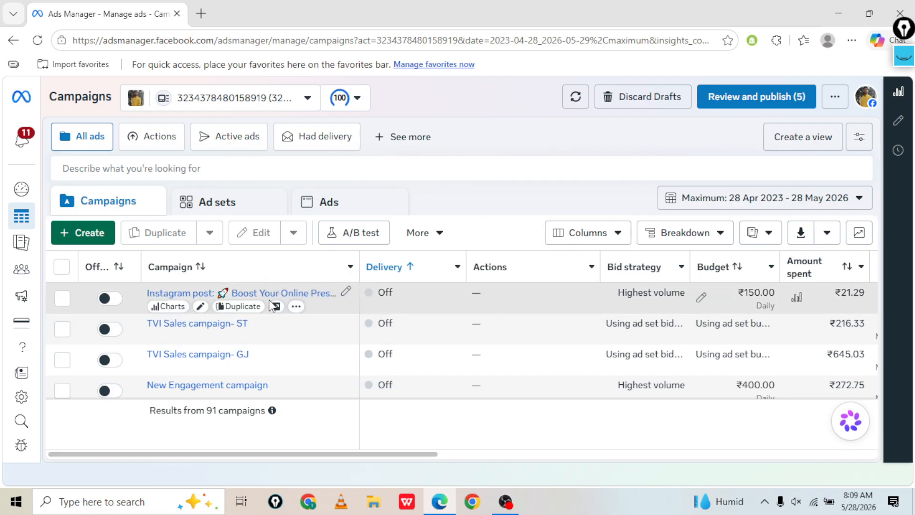
pyautogui.hscroll(4, 498, 353)
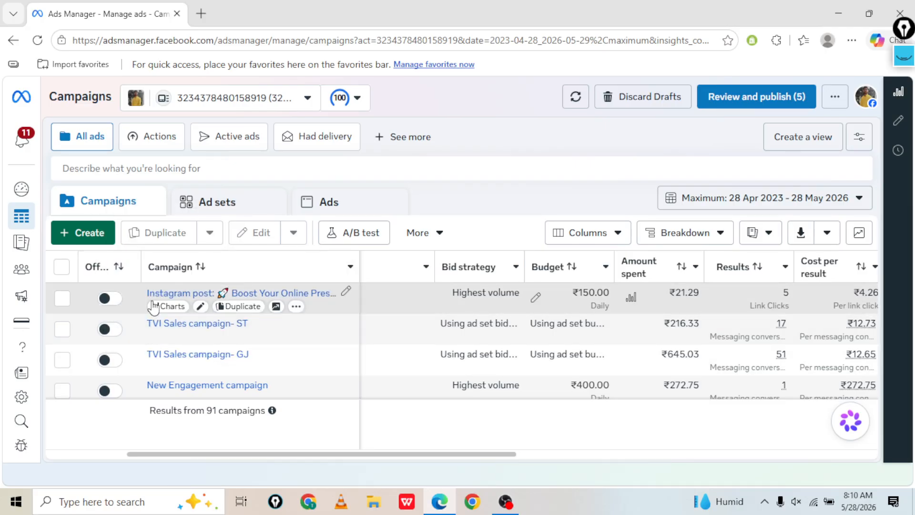
pyautogui.moveTo(117, 302)
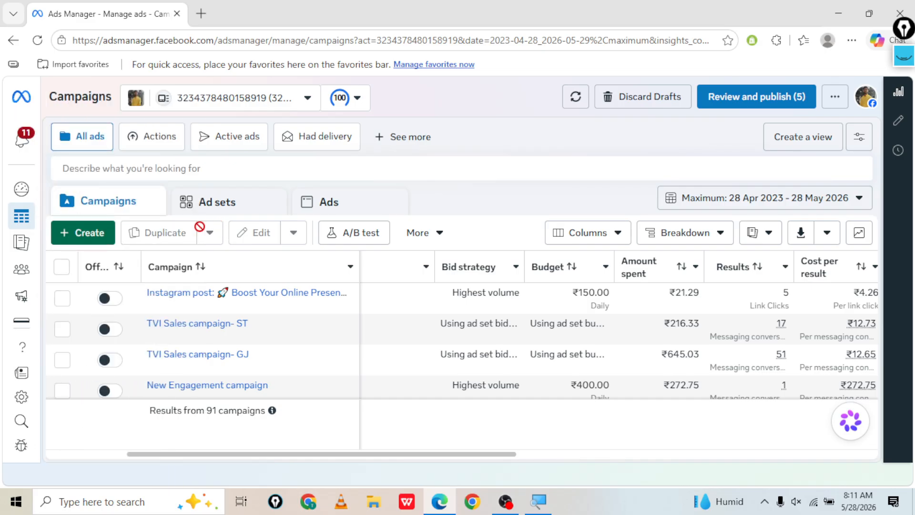
# Start creating a new campaign and temporarily circle the buying type heading and its Auction value in yellow
pyautogui.click(104, 235)
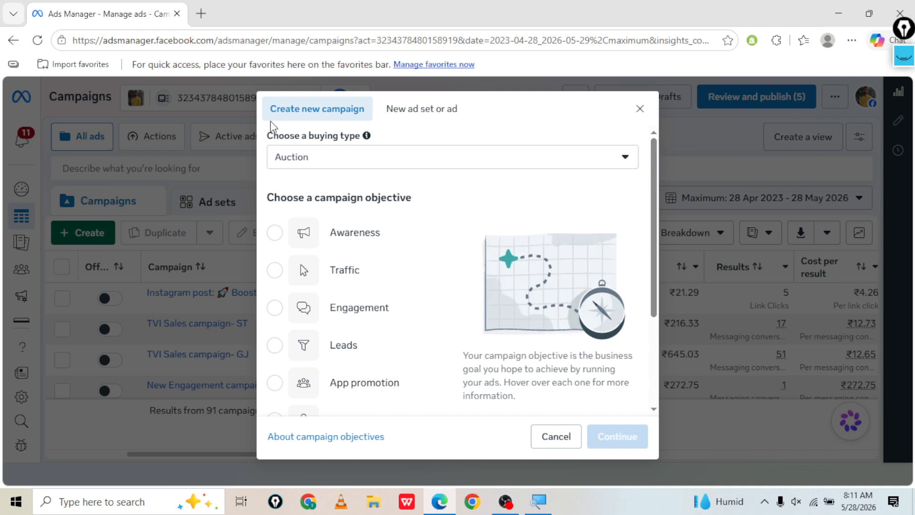
pyautogui.hotkey('ctrl', 'shift', '3')
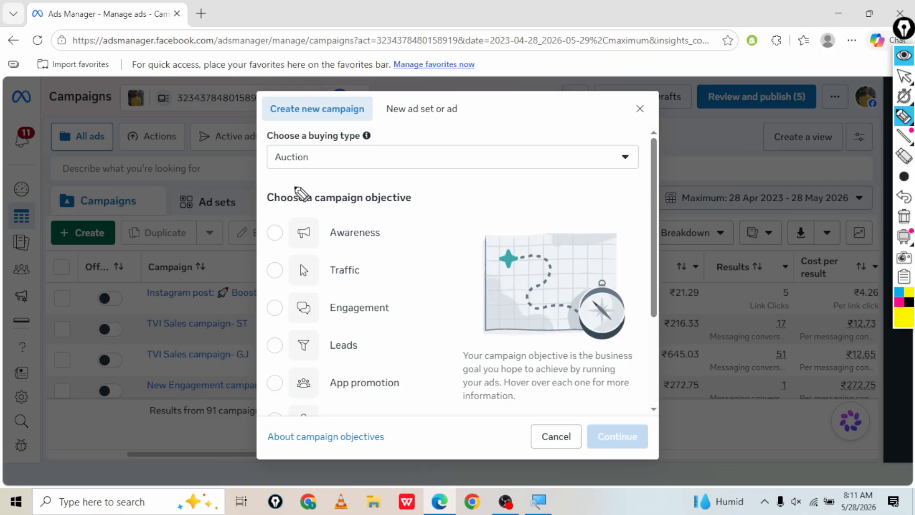
pyautogui.moveTo(257, 142)
pyautogui.mouseDown()
pyautogui.moveTo(376, 142)
pyautogui.moveTo(377, 118)
pyautogui.moveTo(257, 120)
pyautogui.moveTo(256, 142)
pyautogui.moveTo(329, 146)
pyautogui.moveTo(337, 173)
pyautogui.moveTo(271, 171)
pyautogui.mouseUp()
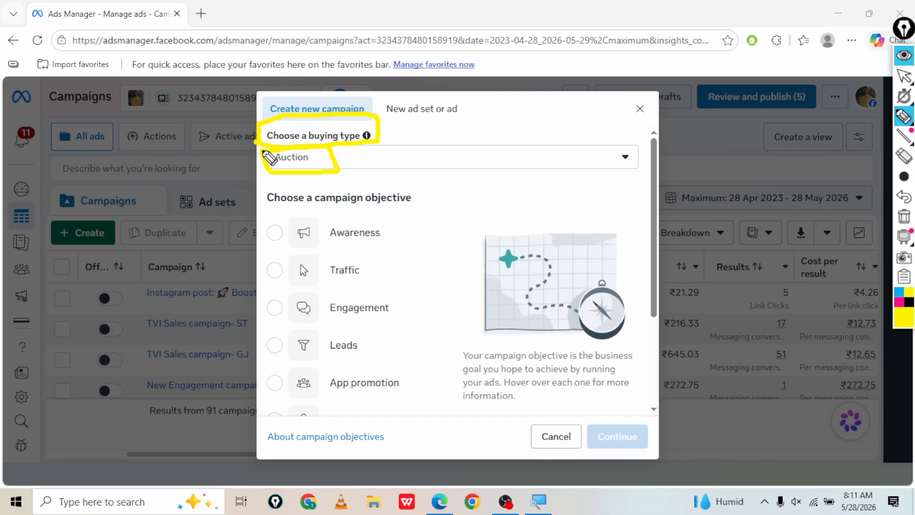
pyautogui.hotkey('ctrl', 'shift', '1')
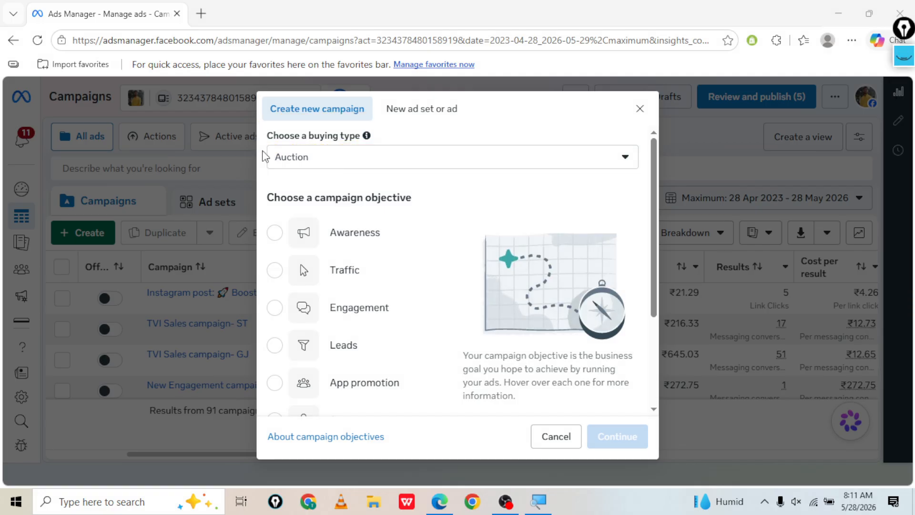
# Expand the buying type options, annotate Auction with a yellow box and arrow sketch, and clear the drawing
pyautogui.click(311, 163)
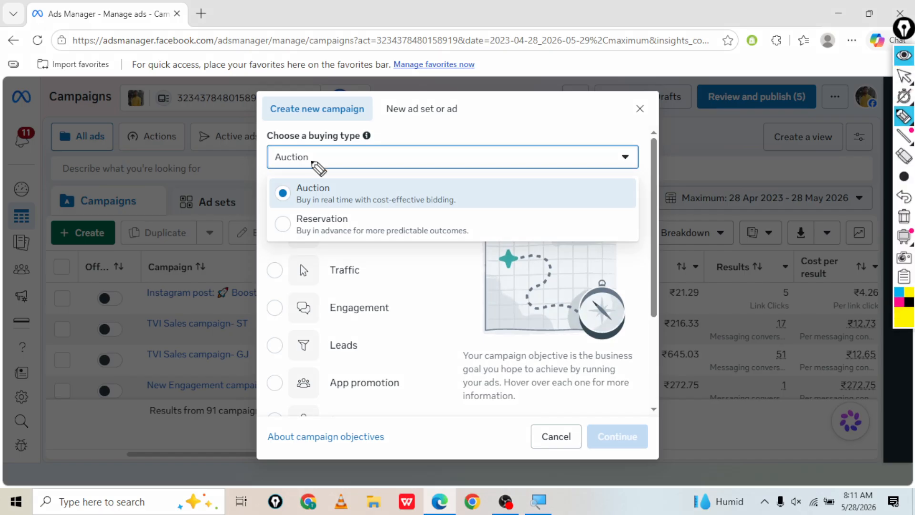
pyautogui.moveTo(297, 197)
pyautogui.mouseDown()
pyautogui.moveTo(351, 197)
pyautogui.moveTo(328, 178)
pyautogui.moveTo(286, 188)
pyautogui.moveTo(317, 209)
pyautogui.mouseUp()
pyautogui.moveTo(332, 50)
pyautogui.mouseDown()
pyautogui.moveTo(336, 128)
pyautogui.moveTo(373, 127)
pyautogui.moveTo(405, 34)
pyautogui.moveTo(318, 33)
pyautogui.moveTo(323, 54)
pyautogui.mouseUp()
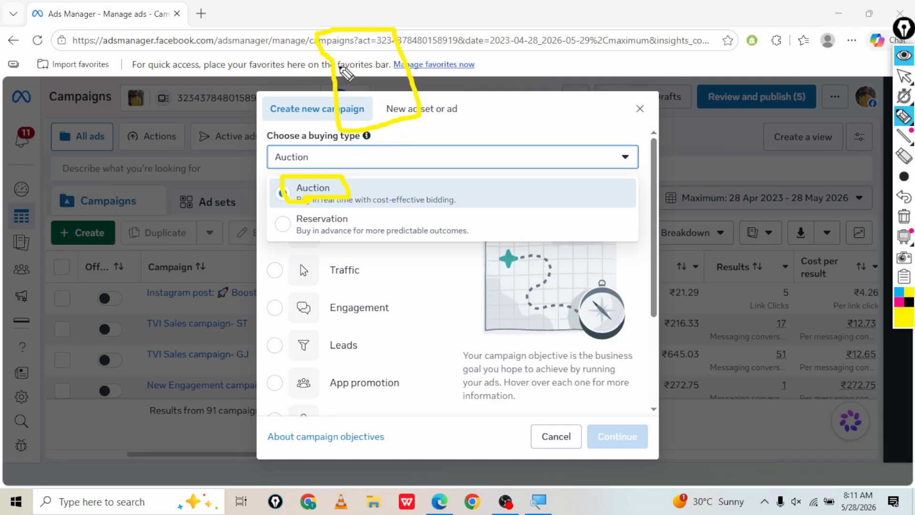
pyautogui.moveTo(412, 35)
pyautogui.mouseDown()
pyautogui.moveTo(392, 49)
pyautogui.moveTo(390, 42)
pyautogui.moveTo(395, 56)
pyautogui.mouseUp()
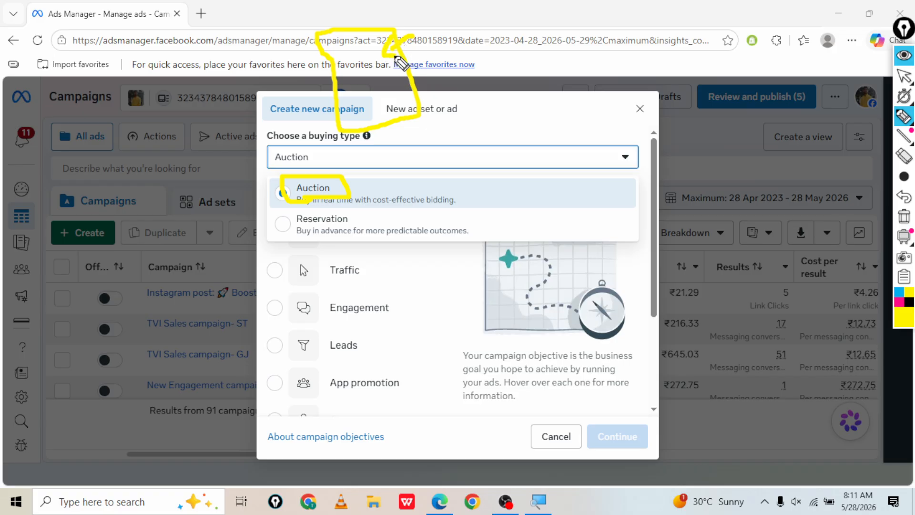
pyautogui.moveTo(303, 105); pyautogui.dragTo(339, 57)
pyautogui.moveTo(362, 148)
pyautogui.mouseDown()
pyautogui.moveTo(351, 61)
pyautogui.moveTo(367, 76)
pyautogui.mouseUp()
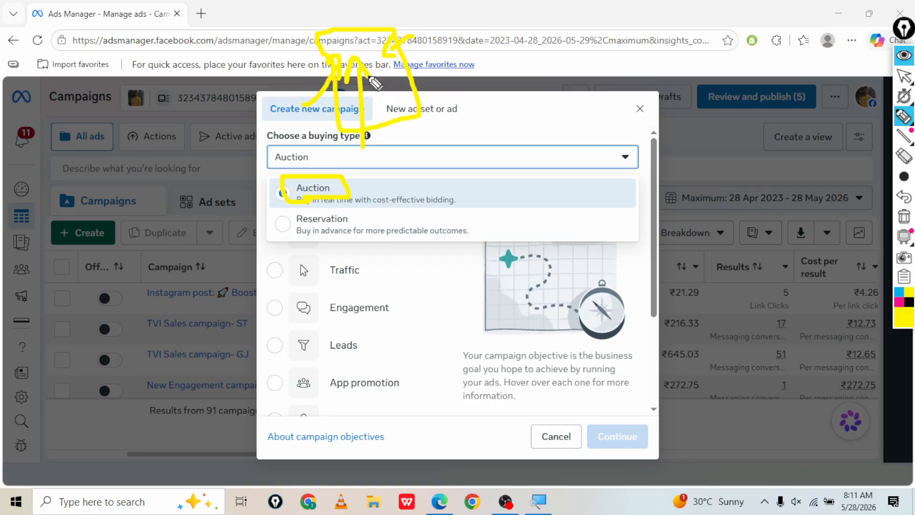
pyautogui.moveTo(339, 42); pyautogui.dragTo(365, 40)
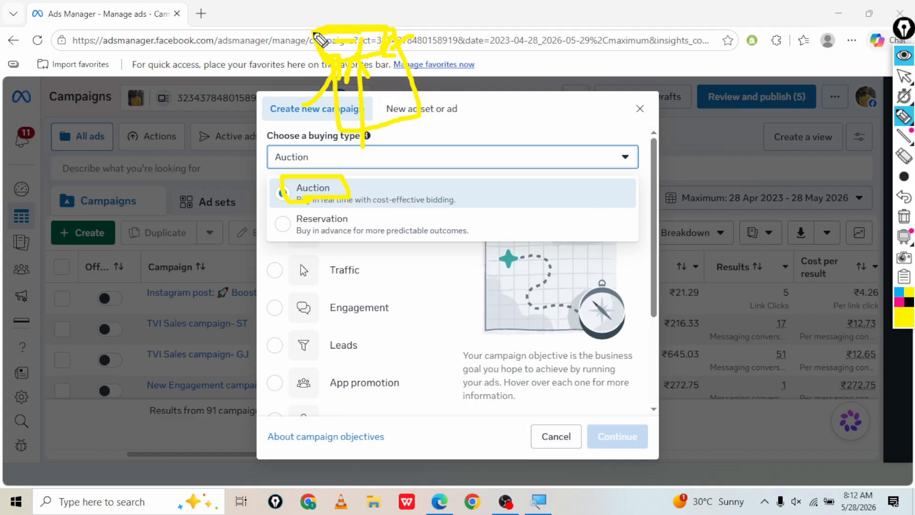
pyautogui.hotkey('ctrl', 'shift', '7')
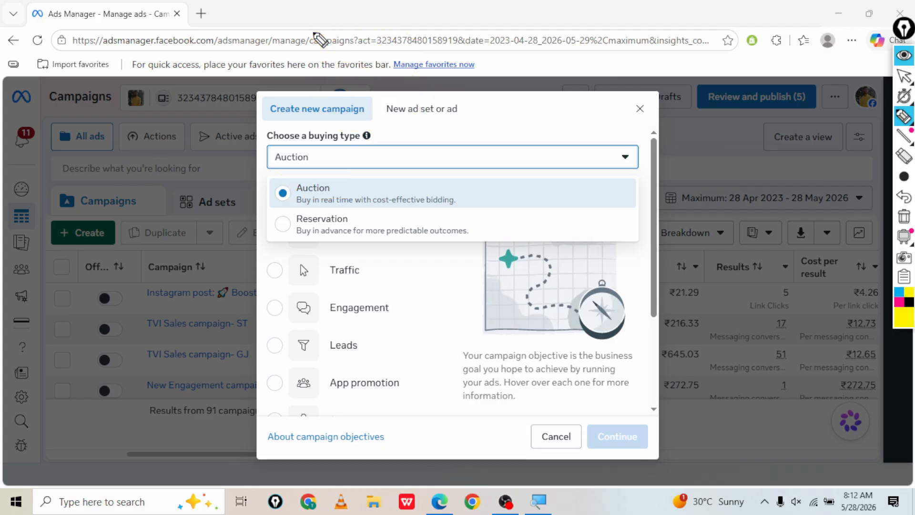
pyautogui.hotkey('ctrl', 'shift', '1')
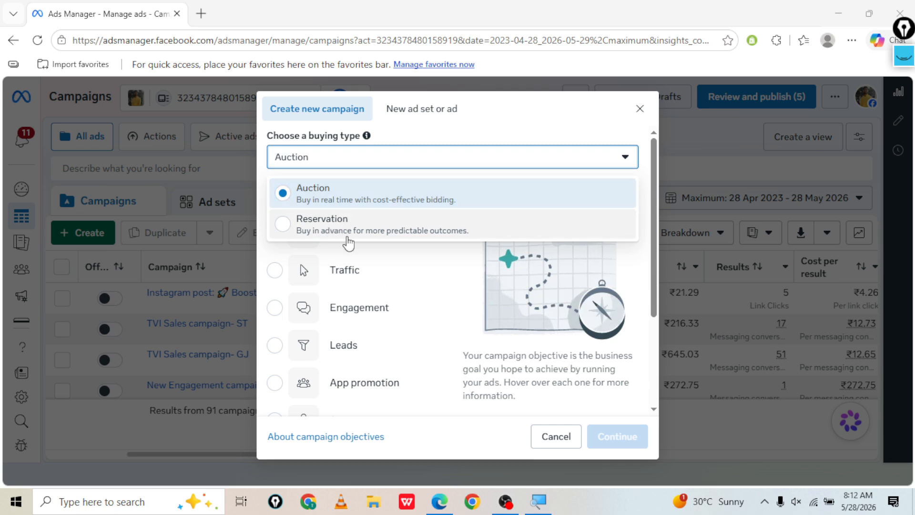
# Set the buying type to Reservation and compare the Awareness and Engagement objectives, leaving Awareness selected
pyautogui.click(335, 234)
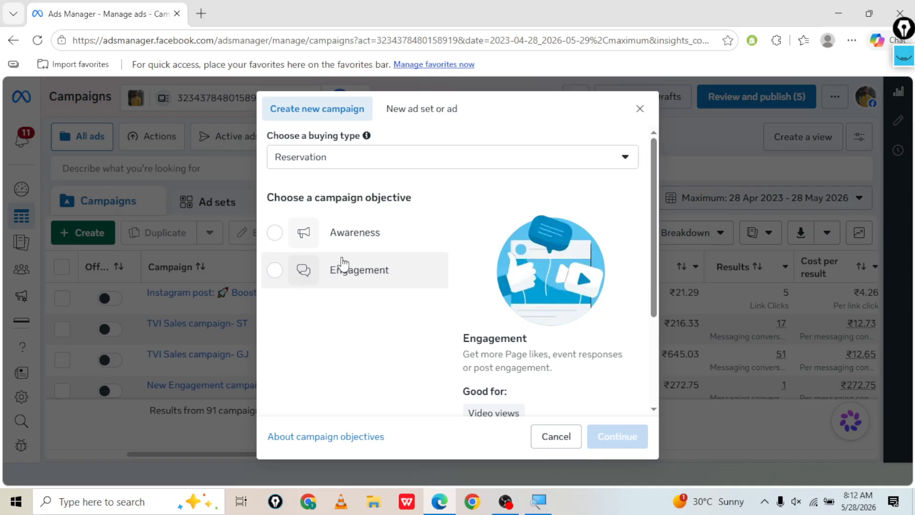
pyautogui.click(343, 246)
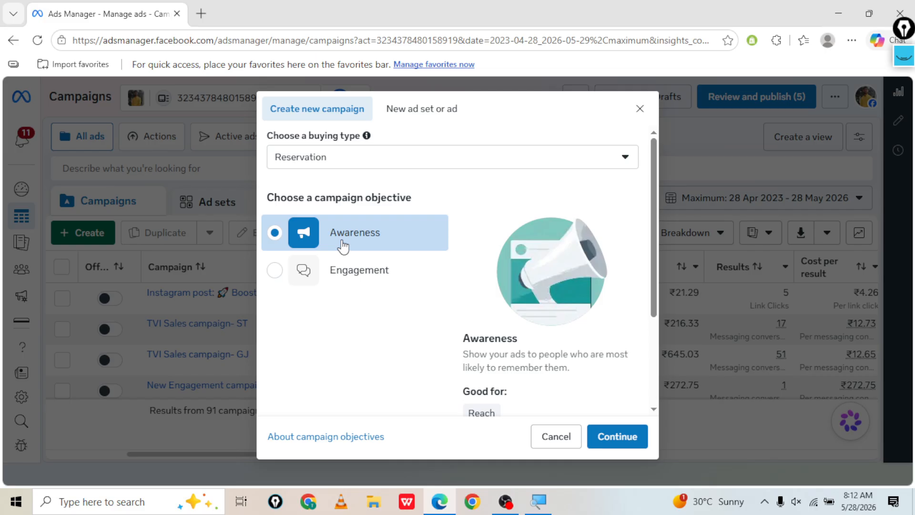
pyautogui.click(344, 282)
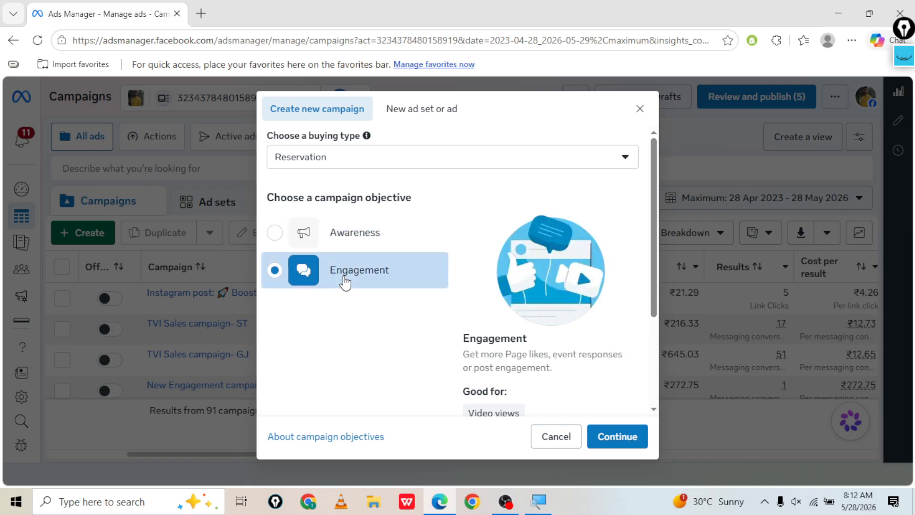
pyautogui.click(342, 235)
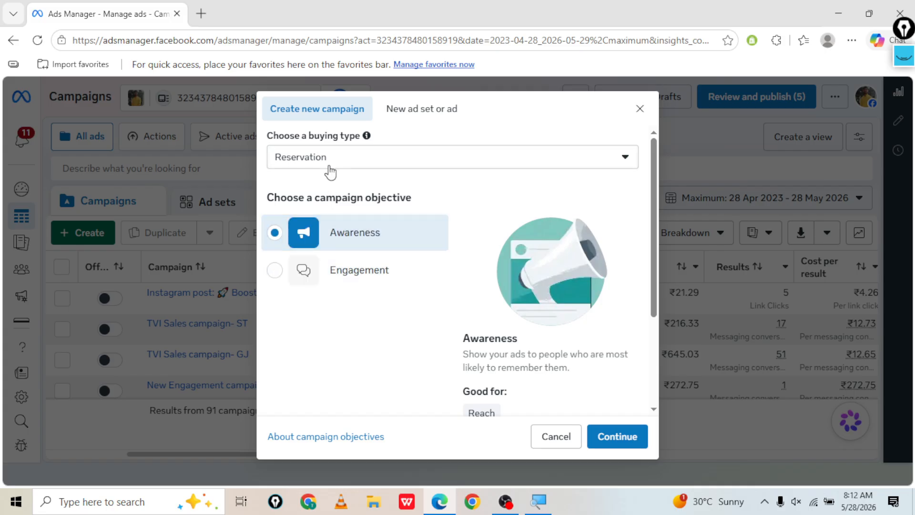
# Annotate the Reservation buying type with a yellow box, arrows and handwritten notes, and clear the drawing
pyautogui.hotkey('ctrl', 'shift', '1')
pyautogui.moveTo(334, 188)
pyautogui.mouseDown()
pyautogui.moveTo(380, 187)
pyautogui.moveTo(374, 201)
pyautogui.mouseUp()
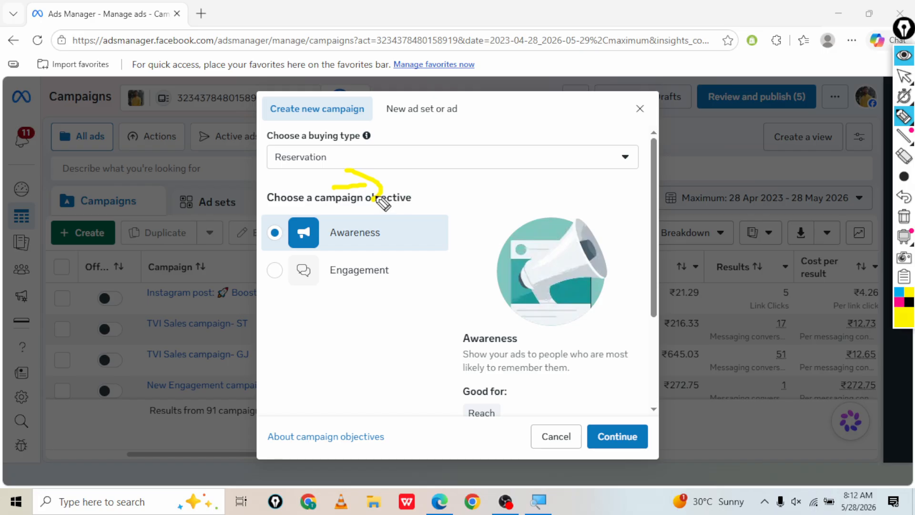
pyautogui.moveTo(399, 177)
pyautogui.mouseDown()
pyautogui.moveTo(407, 203)
pyautogui.moveTo(420, 175)
pyautogui.moveTo(501, 131)
pyautogui.mouseUp()
pyautogui.moveTo(411, 206)
pyautogui.mouseDown()
pyautogui.moveTo(413, 219)
pyautogui.moveTo(426, 202)
pyautogui.mouseUp()
pyautogui.moveTo(412, 216)
pyautogui.mouseDown()
pyautogui.moveTo(435, 274)
pyautogui.moveTo(453, 249)
pyautogui.mouseUp()
pyautogui.click(440, 258)
pyautogui.moveTo(450, 241); pyautogui.dragTo(459, 265)
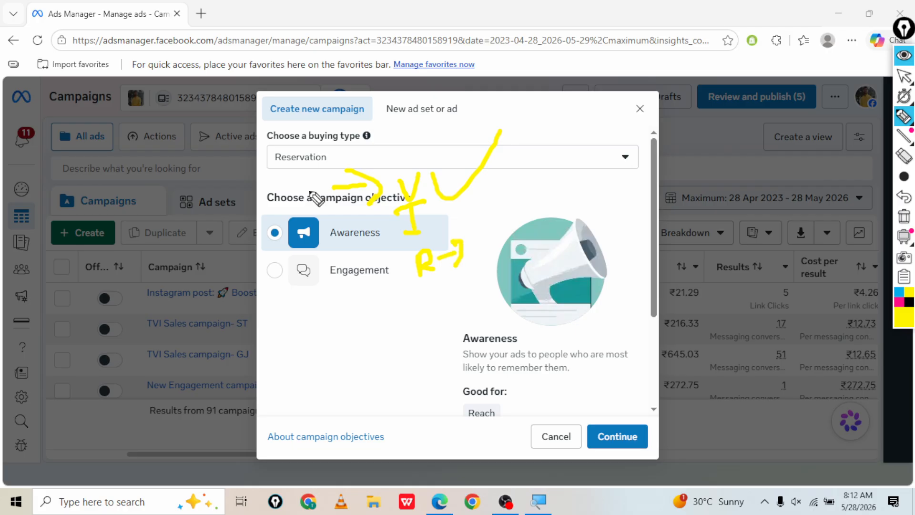
pyautogui.moveTo(275, 166)
pyautogui.mouseDown()
pyautogui.moveTo(348, 147)
pyautogui.moveTo(269, 147)
pyautogui.moveTo(272, 176)
pyautogui.moveTo(291, 180)
pyautogui.mouseUp()
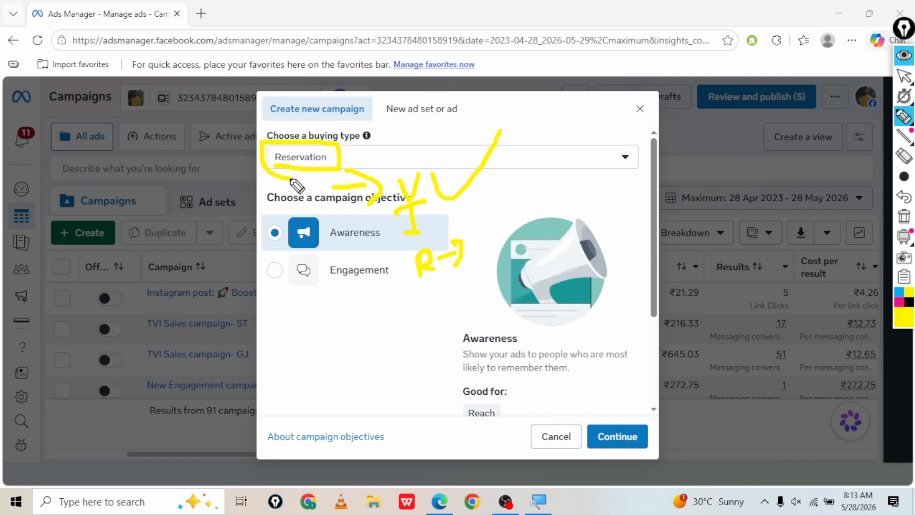
pyautogui.hotkey('ctrl', 'shift', '7')
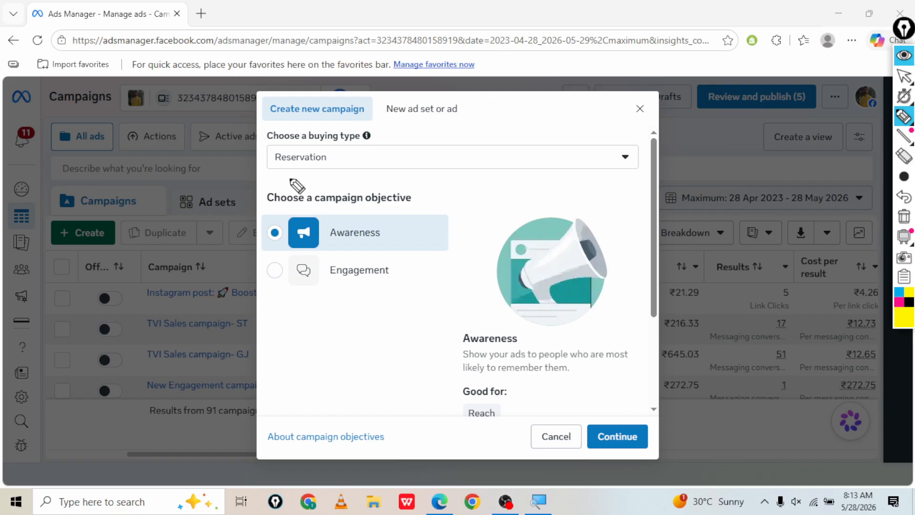
pyautogui.hotkey('ctrl', 'shift', '1')
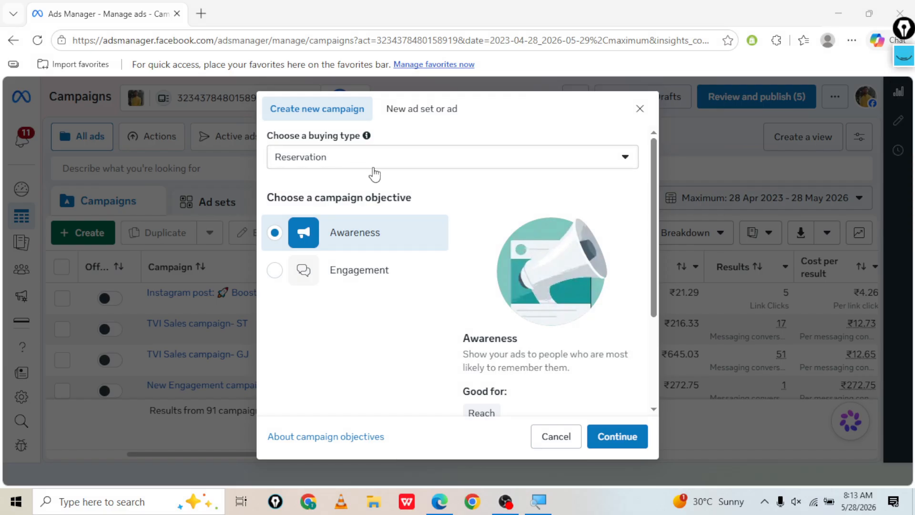
# Set the new campaign's buying type back to Auction
pyautogui.click(312, 156)
pyautogui.click(328, 188)
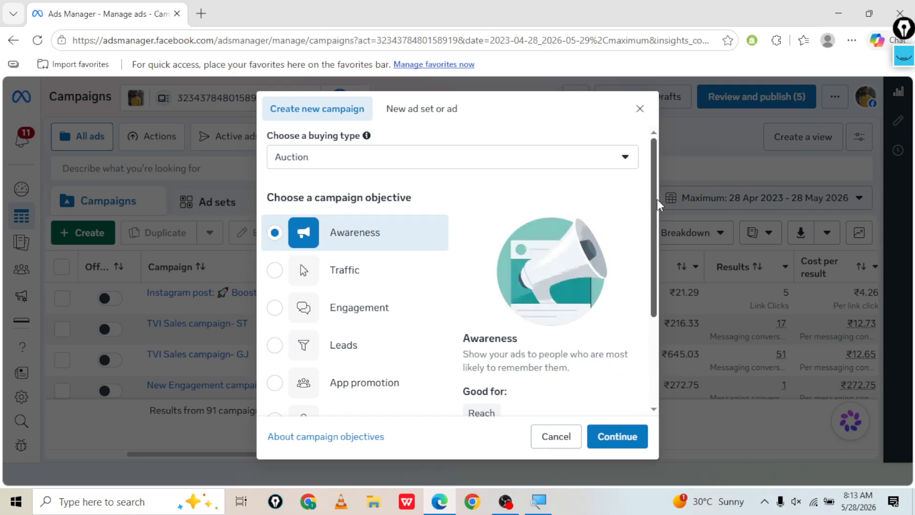
# Close the new campaign dialog, start creating a campaign again with the Auction buying type, and bring all campaign objectives into view
pyautogui.click(639, 109)
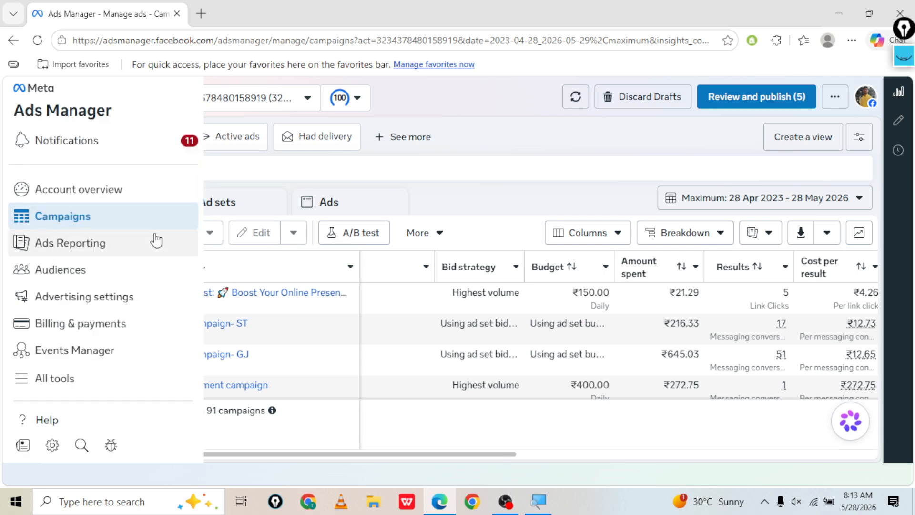
pyautogui.click(87, 234)
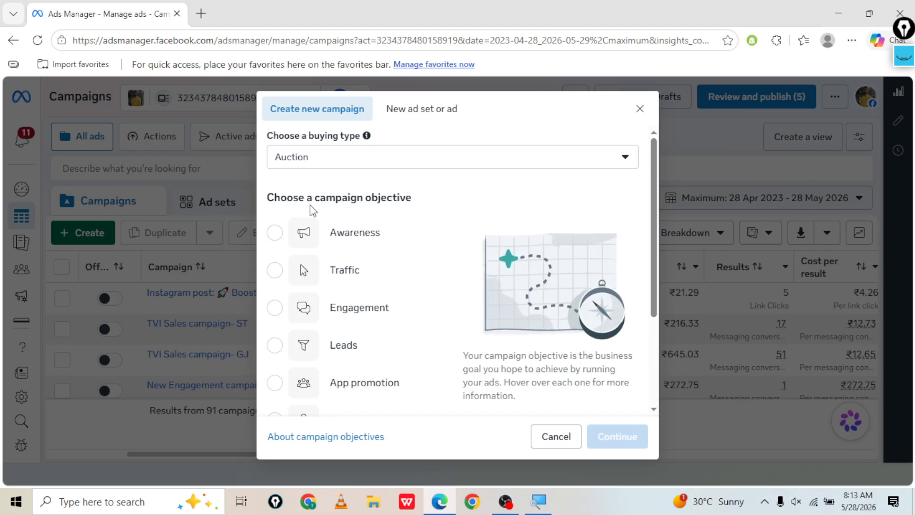
pyautogui.moveTo(274, 196); pyautogui.dragTo(411, 206)
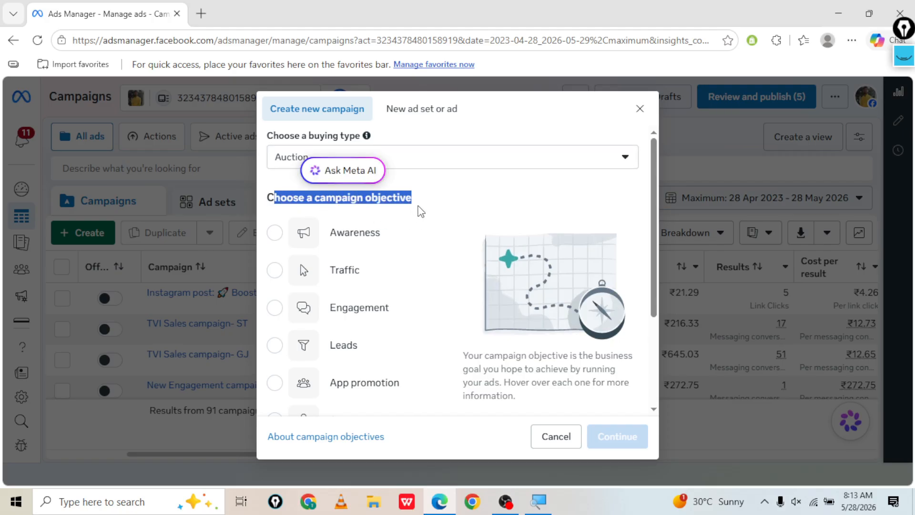
pyautogui.click(402, 197)
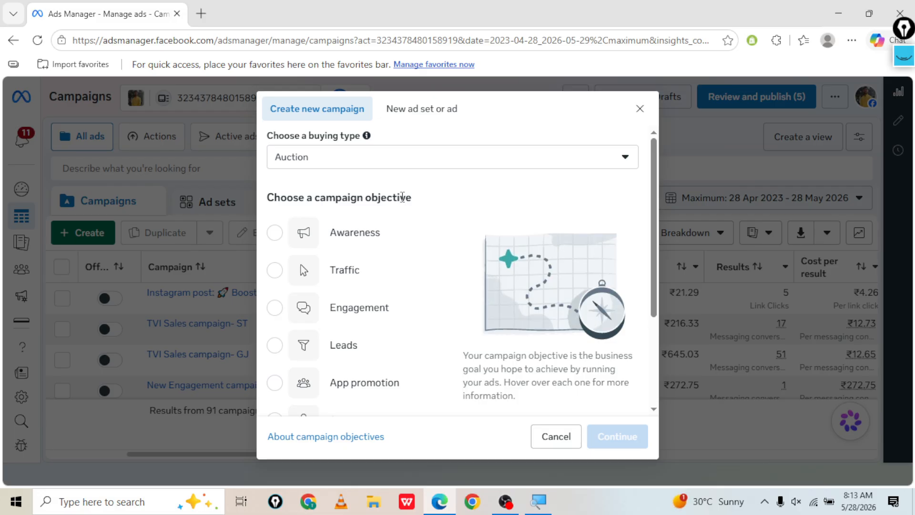
pyautogui.scroll(-1, 451, 231)
pyautogui.scroll(-1, 450, 227)
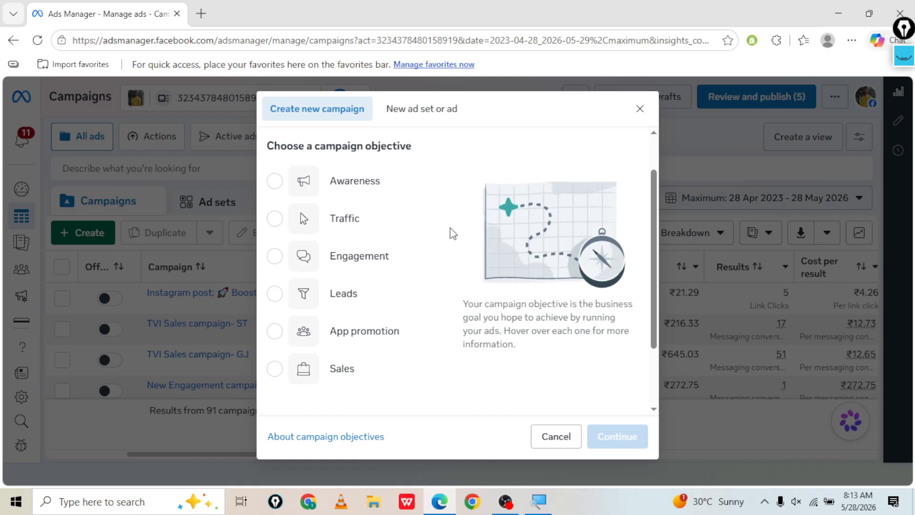
# Draw a yellow arrow beside the Awareness objective and handwrite a V above it
pyautogui.hotkey('ctrl', 'shift', '1')
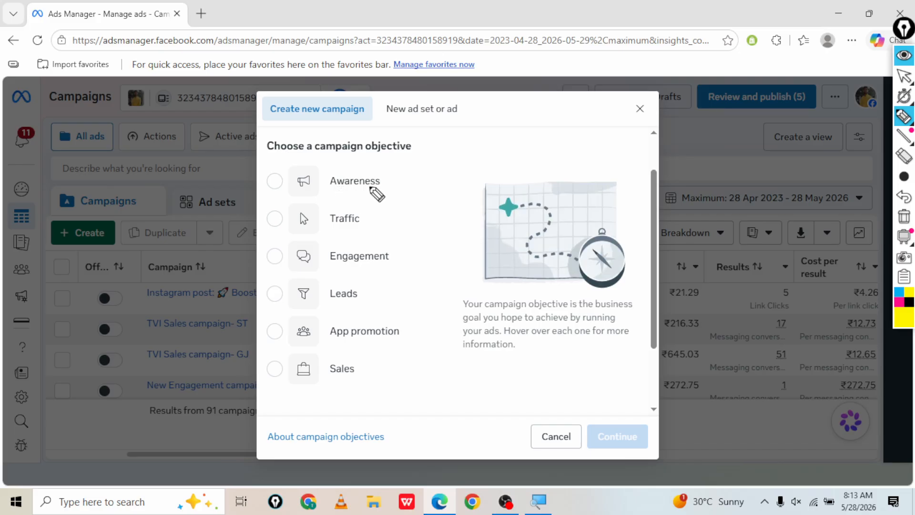
pyautogui.moveTo(380, 184); pyautogui.dragTo(405, 167)
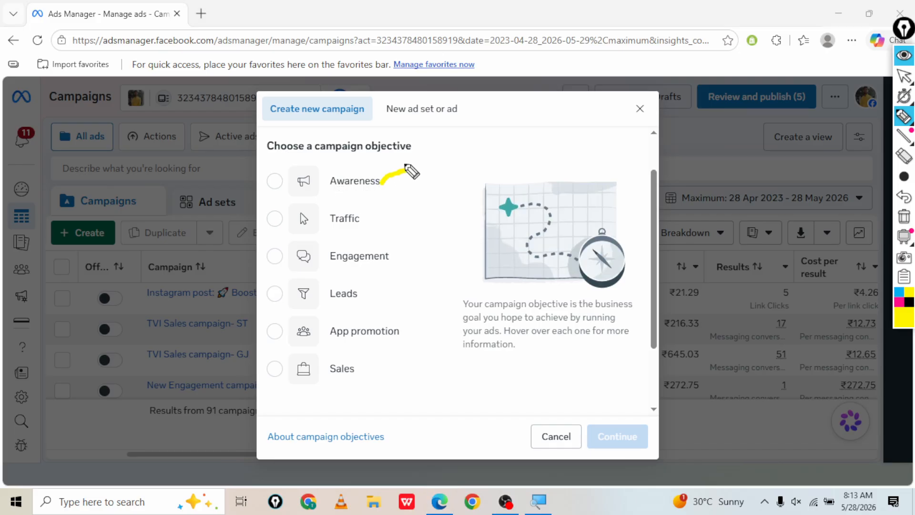
pyautogui.moveTo(399, 172)
pyautogui.mouseDown()
pyautogui.moveTo(413, 168)
pyautogui.moveTo(403, 184)
pyautogui.mouseUp()
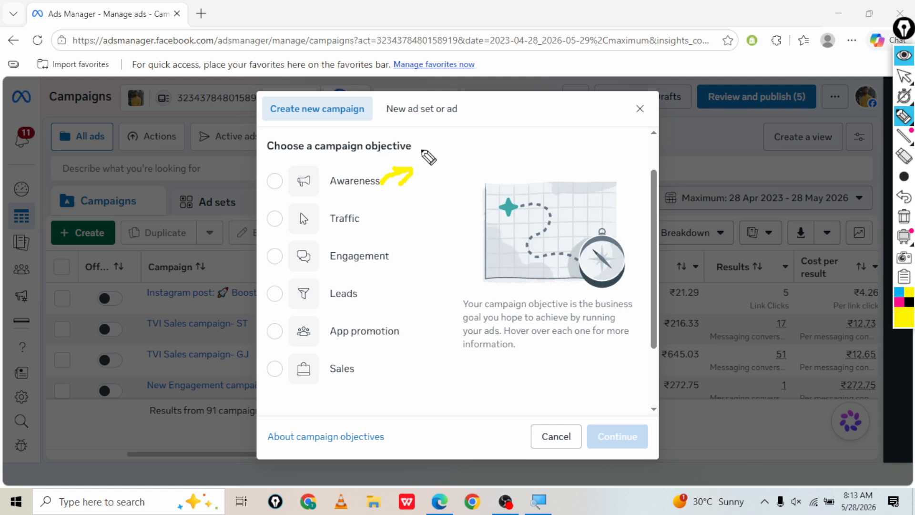
pyautogui.moveTo(427, 142)
pyautogui.mouseDown()
pyautogui.moveTo(429, 162)
pyautogui.moveTo(443, 137)
pyautogui.mouseUp()
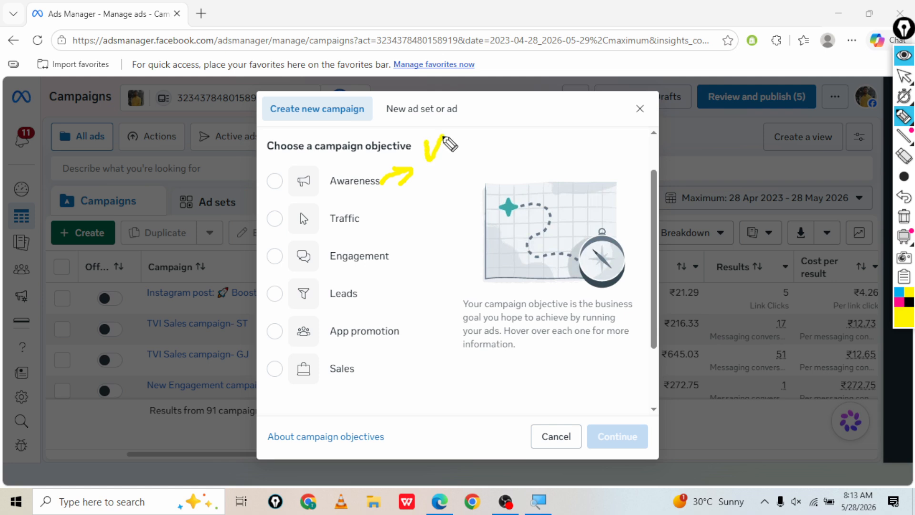
# Underline the Traffic and Engagement objectives in yellow and draw an arrow beside each
pyautogui.moveTo(274, 192); pyautogui.dragTo(390, 210)
pyautogui.hotkey('ctrl', 'z')
pyautogui.moveTo(329, 227)
pyautogui.mouseDown()
pyautogui.moveTo(358, 227)
pyautogui.moveTo(399, 205)
pyautogui.moveTo(395, 225)
pyautogui.mouseUp()
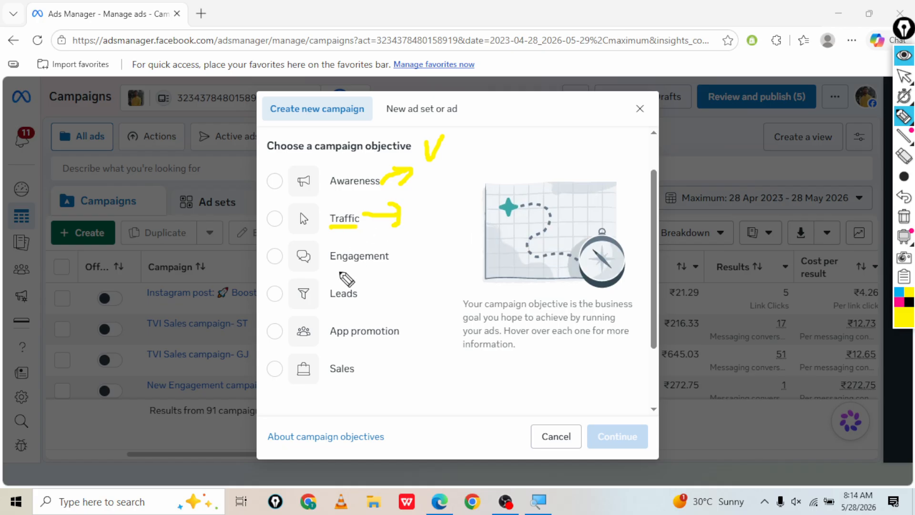
pyautogui.moveTo(336, 267)
pyautogui.mouseDown()
pyautogui.moveTo(394, 267)
pyautogui.moveTo(400, 251)
pyautogui.moveTo(413, 253)
pyautogui.mouseUp()
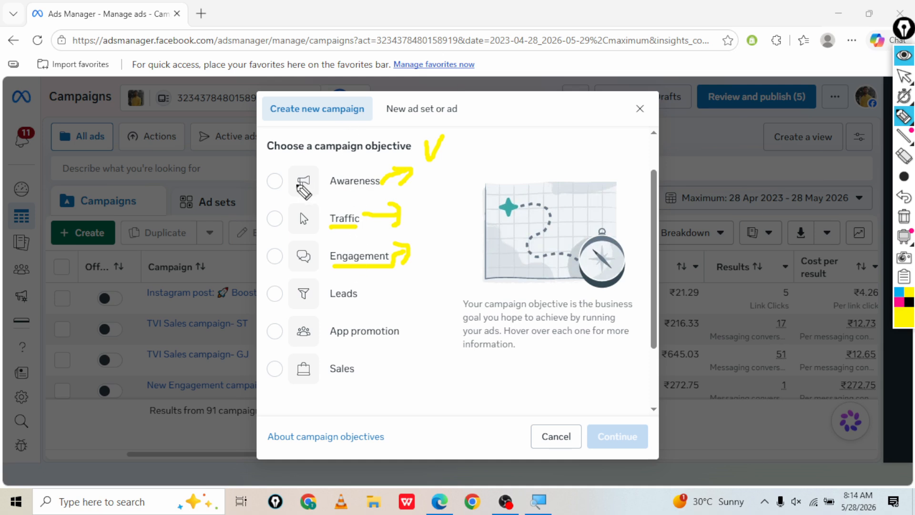
# Underline Awareness, add an arrow after its V note, and mark Traffic again with the handwritten letters I, F and W
pyautogui.moveTo(339, 191); pyautogui.dragTo(384, 190)
pyautogui.moveTo(451, 148)
pyautogui.mouseDown()
pyautogui.moveTo(475, 146)
pyautogui.moveTo(470, 153)
pyautogui.mouseUp()
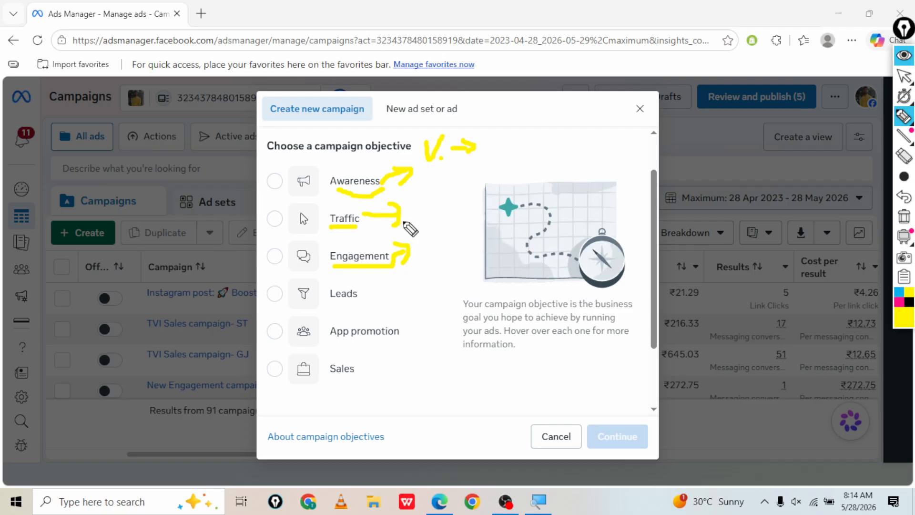
pyautogui.moveTo(338, 236); pyautogui.dragTo(395, 224)
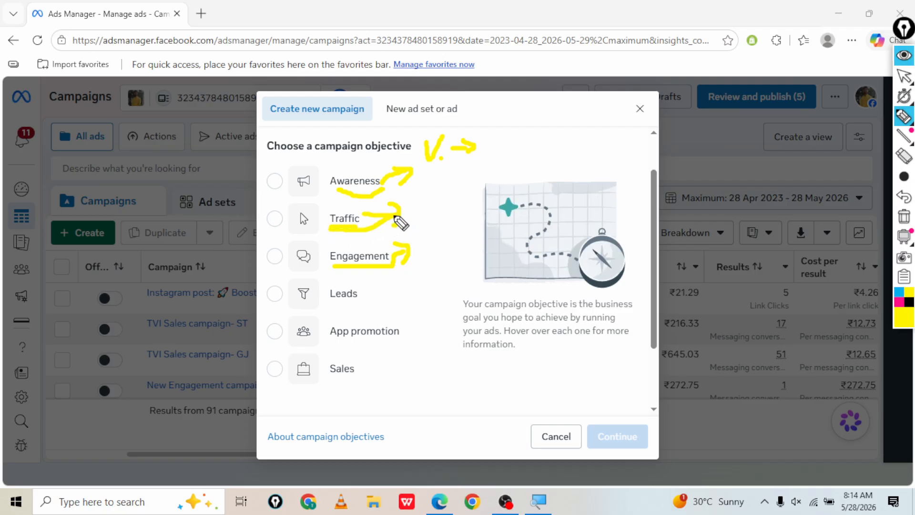
pyautogui.moveTo(413, 206)
pyautogui.mouseDown()
pyautogui.moveTo(405, 224)
pyautogui.moveTo(417, 222)
pyautogui.moveTo(408, 204)
pyautogui.moveTo(420, 201)
pyautogui.mouseUp()
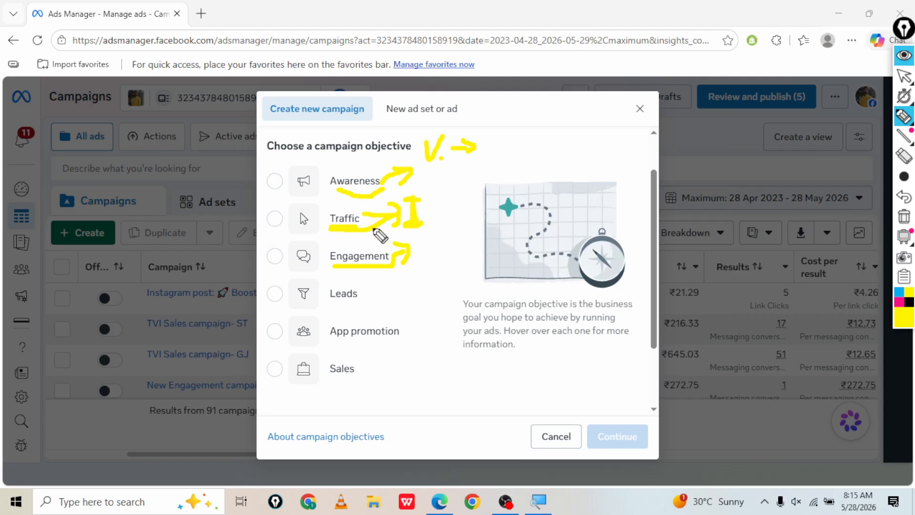
pyautogui.click(433, 224)
pyautogui.moveTo(431, 198); pyautogui.dragTo(443, 224)
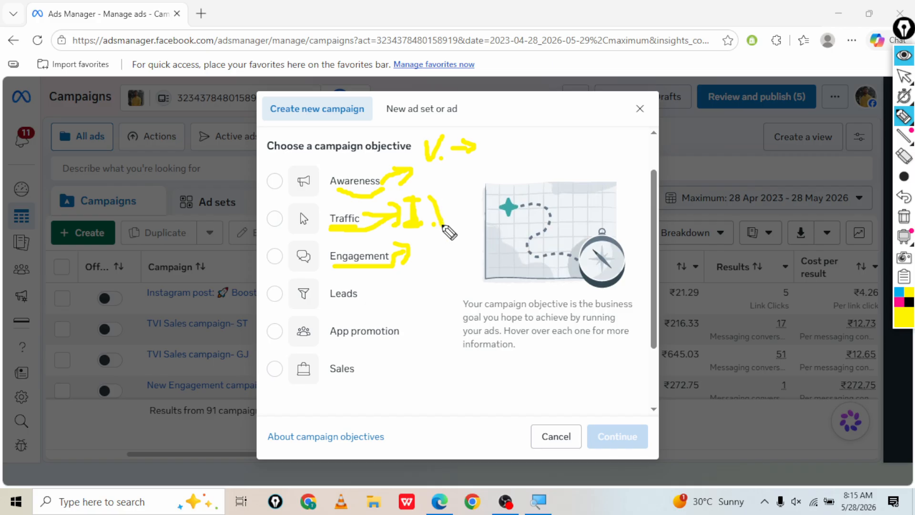
pyautogui.moveTo(447, 192)
pyautogui.mouseDown()
pyautogui.moveTo(440, 203)
pyautogui.moveTo(452, 209)
pyautogui.mouseUp()
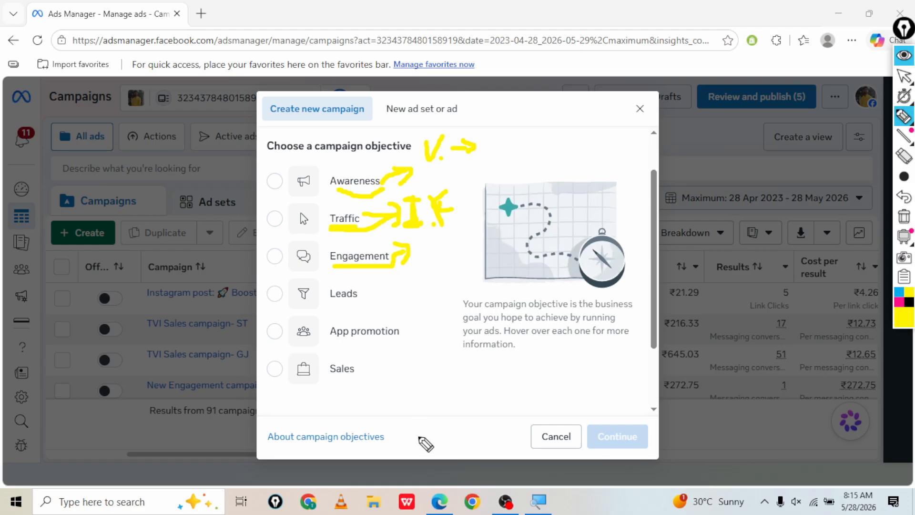
pyautogui.moveTo(458, 208)
pyautogui.mouseDown()
pyautogui.moveTo(469, 215)
pyautogui.moveTo(478, 191)
pyautogui.mouseUp()
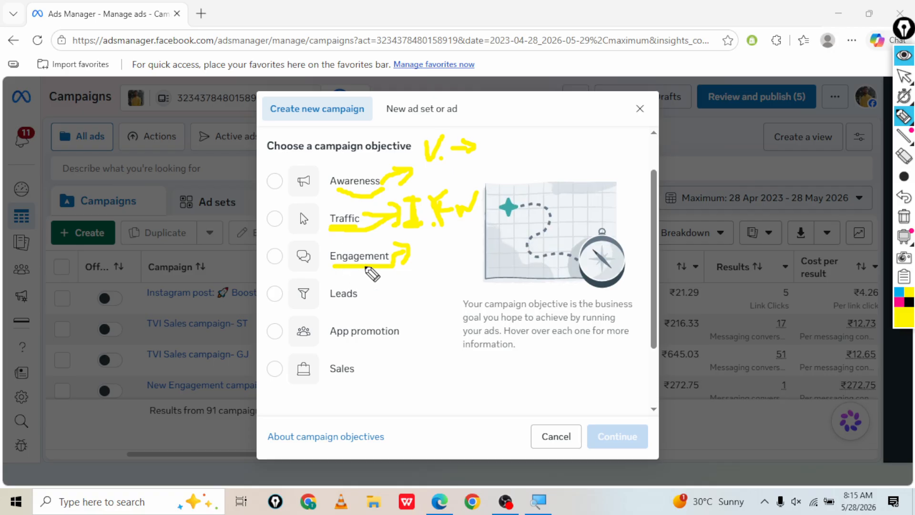
# Handwrite W and L beside Engagement, draw a yellow box around the Engagement objective, and circle the L
pyautogui.moveTo(425, 244)
pyautogui.mouseDown()
pyautogui.moveTo(431, 257)
pyautogui.moveTo(450, 247)
pyautogui.moveTo(451, 258)
pyautogui.moveTo(482, 257)
pyautogui.mouseUp()
pyautogui.click(449, 257)
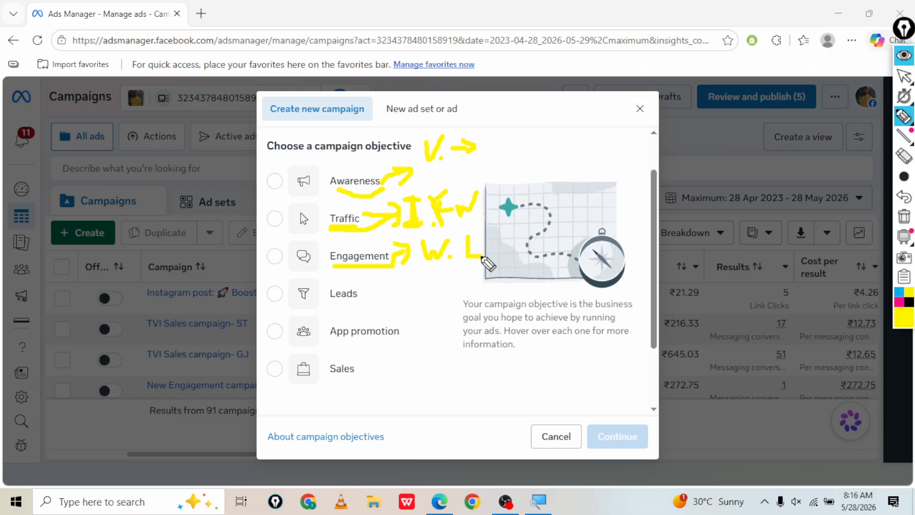
pyautogui.moveTo(316, 242)
pyautogui.mouseDown()
pyautogui.moveTo(319, 263)
pyautogui.moveTo(335, 266)
pyautogui.mouseUp()
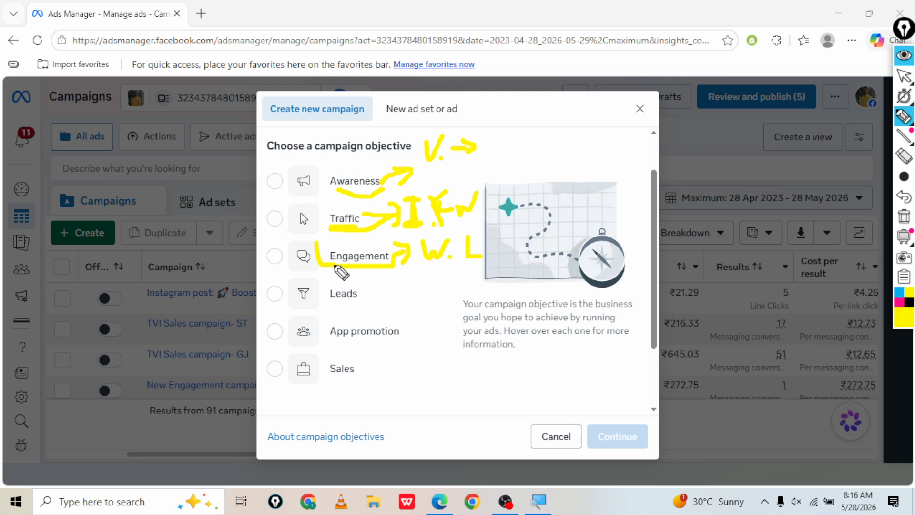
pyautogui.moveTo(316, 245)
pyautogui.mouseDown()
pyautogui.moveTo(390, 247)
pyautogui.moveTo(392, 258)
pyautogui.mouseUp()
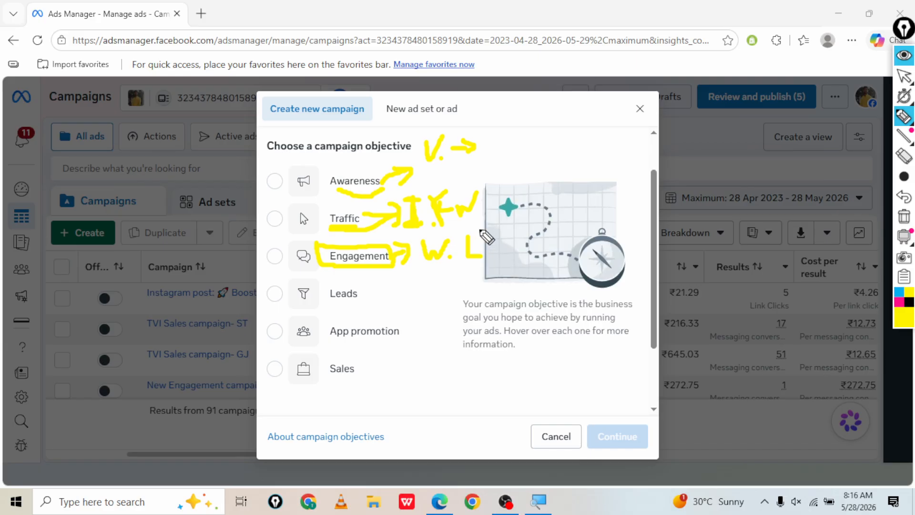
pyautogui.moveTo(474, 230)
pyautogui.mouseDown()
pyautogui.moveTo(462, 261)
pyautogui.moveTo(489, 268)
pyautogui.moveTo(490, 235)
pyautogui.moveTo(473, 229)
pyautogui.mouseUp()
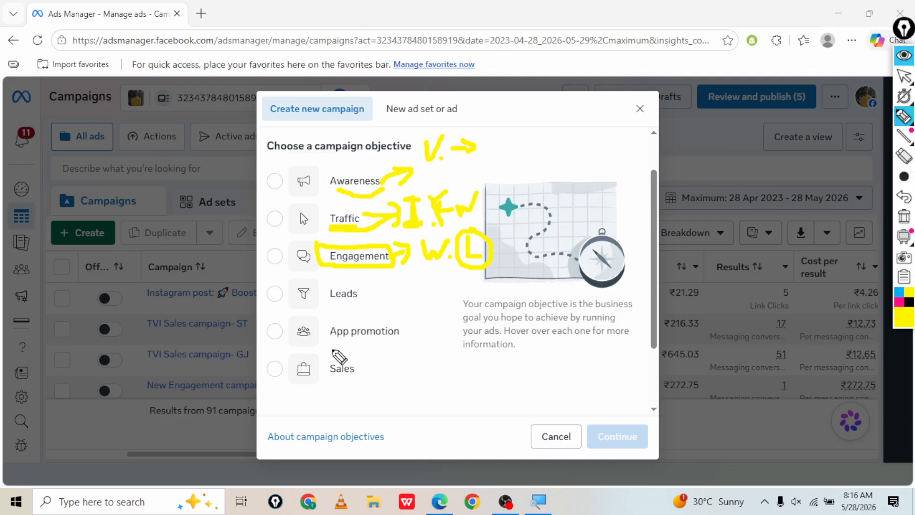
# Annotate Leads with an underline, arrow and F, add an arrow from the L, and outline the Engagement notes and the Awareness and Traffic pair
pyautogui.moveTo(325, 305)
pyautogui.mouseDown()
pyautogui.moveTo(402, 292)
pyautogui.moveTo(394, 286)
pyautogui.moveTo(419, 301)
pyautogui.moveTo(394, 307)
pyautogui.moveTo(446, 274)
pyautogui.moveTo(435, 286)
pyautogui.moveTo(446, 284)
pyautogui.mouseUp()
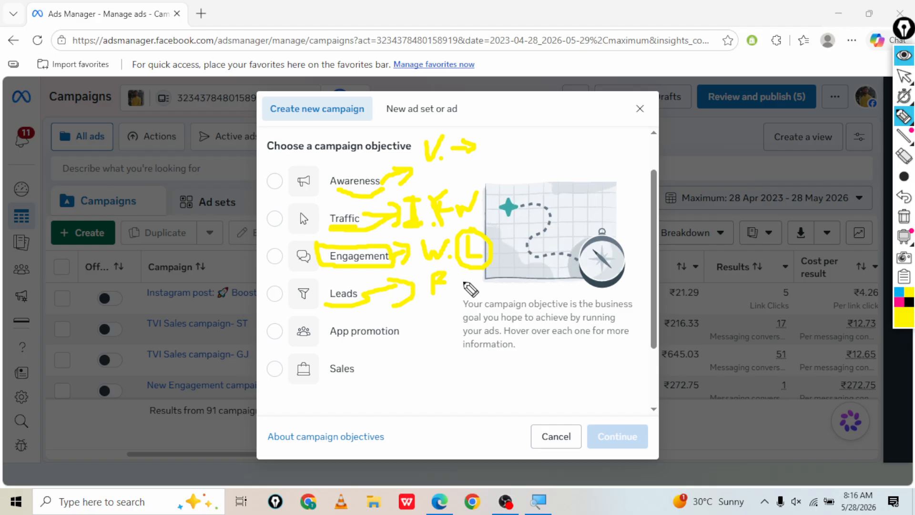
pyautogui.moveTo(464, 281)
pyautogui.mouseDown()
pyautogui.moveTo(477, 281)
pyautogui.moveTo(479, 301)
pyautogui.mouseUp()
pyautogui.click(471, 271)
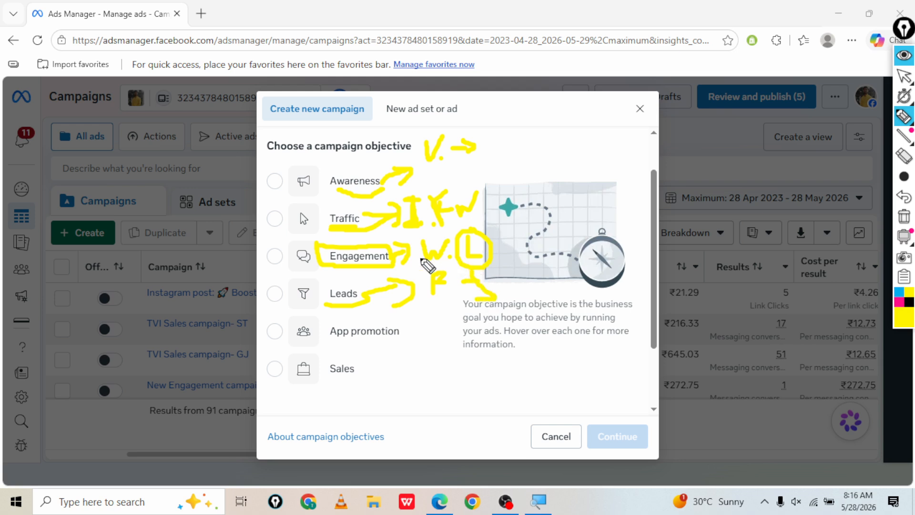
pyautogui.moveTo(425, 265)
pyautogui.mouseDown()
pyautogui.moveTo(472, 265)
pyautogui.moveTo(496, 245)
pyautogui.moveTo(474, 234)
pyautogui.moveTo(420, 241)
pyautogui.moveTo(415, 263)
pyautogui.mouseUp()
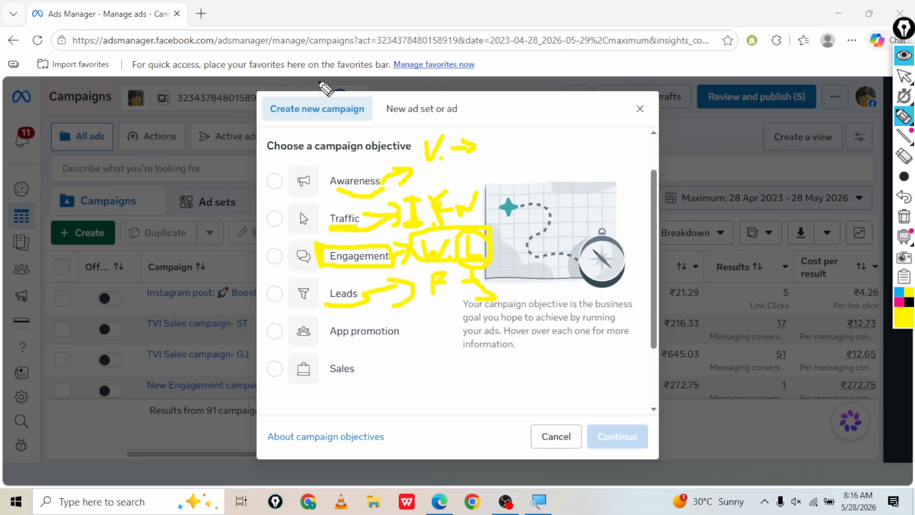
pyautogui.moveTo(323, 166)
pyautogui.mouseDown()
pyautogui.moveTo(306, 189)
pyautogui.moveTo(319, 227)
pyautogui.moveTo(400, 224)
pyautogui.moveTo(401, 167)
pyautogui.moveTo(314, 168)
pyautogui.mouseUp()
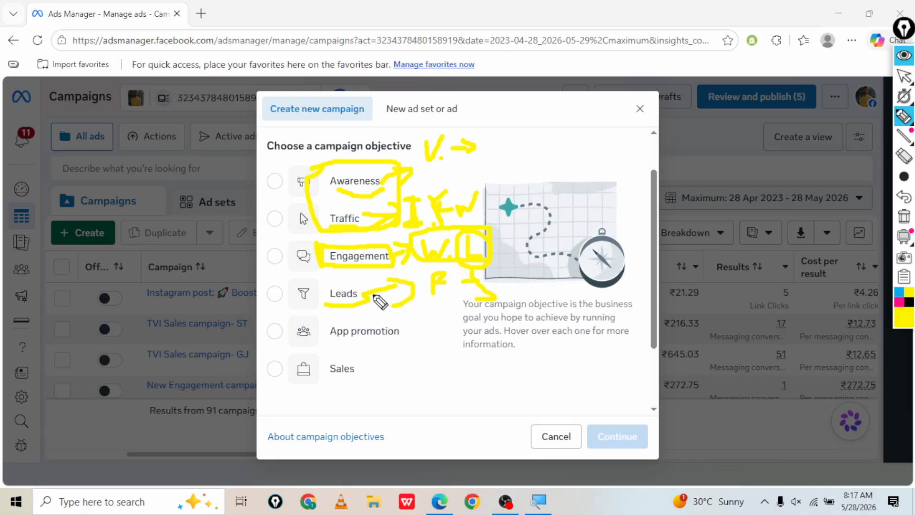
# Circle App promotion and Sales, draw an arrow beside Sales, and undo these drawings
pyautogui.moveTo(336, 341)
pyautogui.mouseDown()
pyautogui.moveTo(364, 351)
pyautogui.moveTo(415, 341)
pyautogui.moveTo(327, 321)
pyautogui.moveTo(260, 337)
pyautogui.moveTo(403, 332)
pyautogui.mouseUp()
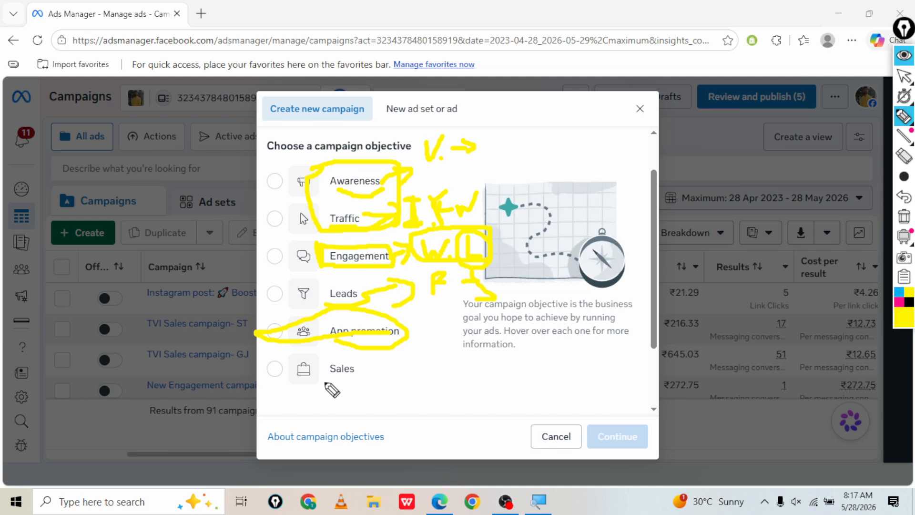
pyautogui.moveTo(320, 384)
pyautogui.mouseDown()
pyautogui.moveTo(366, 381)
pyautogui.moveTo(360, 365)
pyautogui.moveTo(304, 351)
pyautogui.moveTo(264, 362)
pyautogui.moveTo(270, 382)
pyautogui.moveTo(317, 383)
pyautogui.mouseUp()
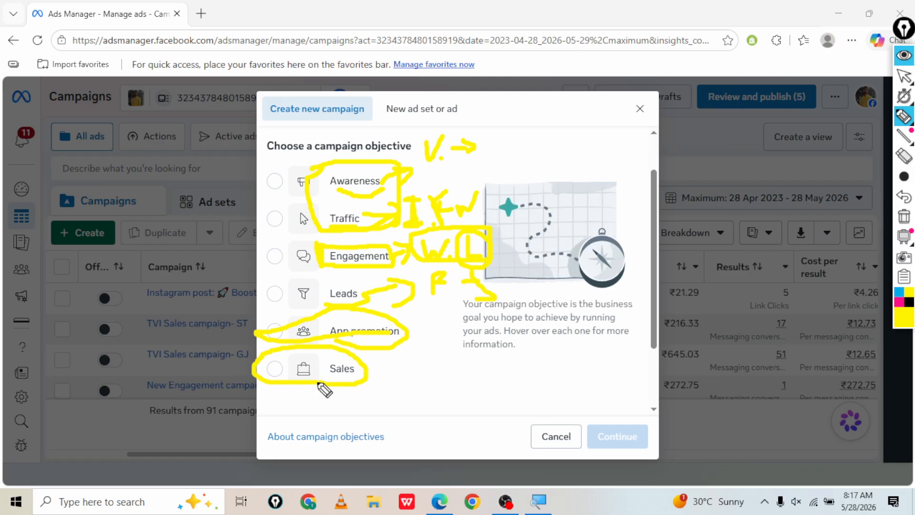
pyautogui.moveTo(367, 373)
pyautogui.mouseDown()
pyautogui.moveTo(393, 375)
pyautogui.moveTo(389, 392)
pyautogui.mouseUp()
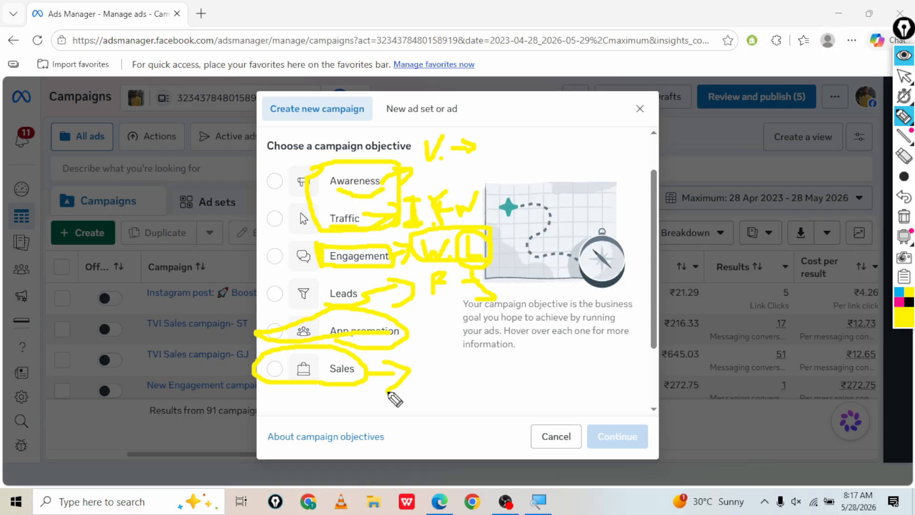
pyautogui.hotkey('ctrl', 'z')
pyautogui.hotkey('ctrl', 'z')
pyautogui.hotkey('ctrl', 'z')
pyautogui.hotkey('ctrl', 'z')
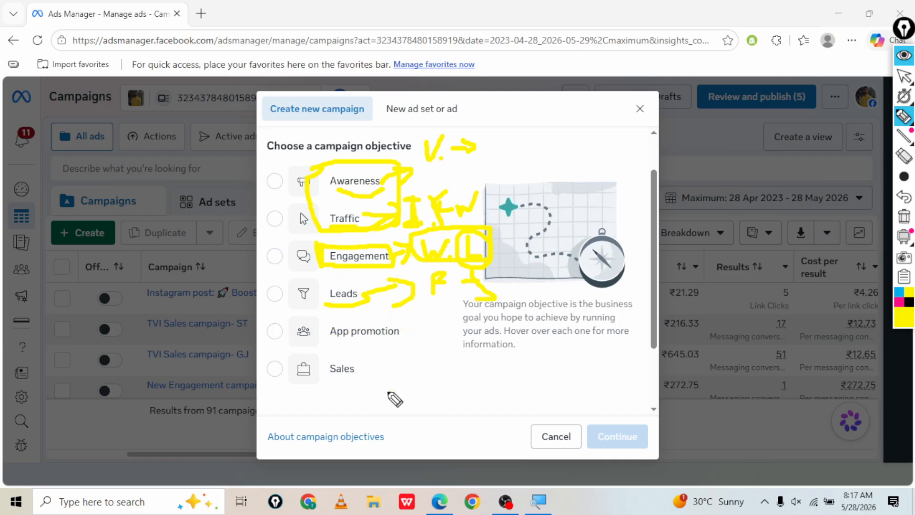
# Box the Sales objective, add arrows with handwritten W and P notes, mark the objectives from Awareness to Leads, and clear all drawings
pyautogui.moveTo(267, 355)
pyautogui.mouseDown()
pyautogui.moveTo(310, 353)
pyautogui.moveTo(355, 370)
pyautogui.moveTo(358, 380)
pyautogui.moveTo(272, 385)
pyautogui.moveTo(262, 359)
pyautogui.mouseUp()
pyautogui.moveTo(355, 365)
pyautogui.mouseDown()
pyautogui.moveTo(384, 361)
pyautogui.moveTo(377, 354)
pyautogui.moveTo(388, 362)
pyautogui.moveTo(382, 367)
pyautogui.moveTo(398, 355)
pyautogui.moveTo(411, 364)
pyautogui.moveTo(426, 349)
pyautogui.mouseUp()
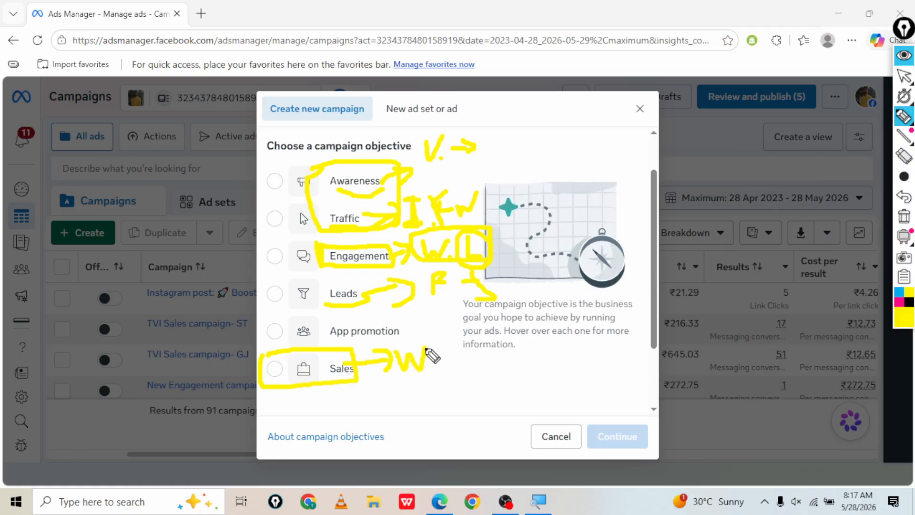
pyautogui.click(430, 363)
pyautogui.moveTo(430, 363)
pyautogui.mouseDown()
pyautogui.moveTo(466, 363)
pyautogui.moveTo(449, 381)
pyautogui.mouseUp()
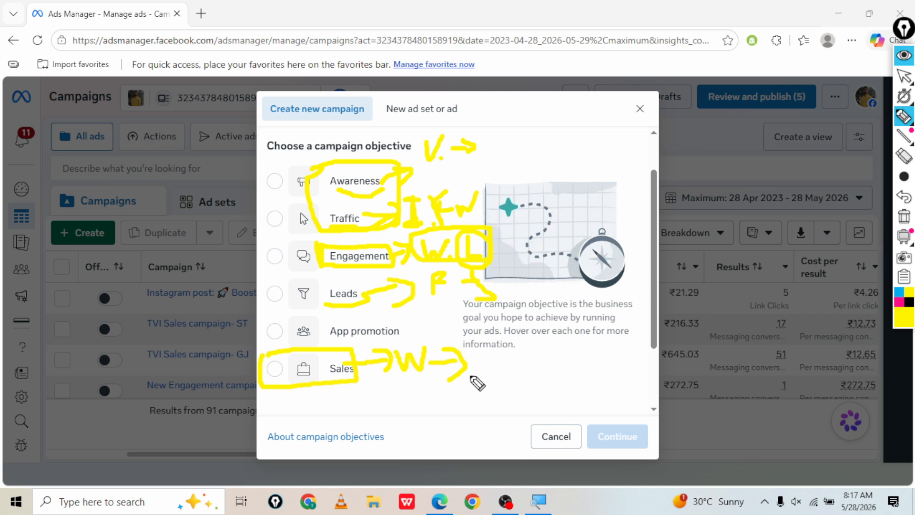
pyautogui.click(398, 378)
pyautogui.moveTo(399, 394)
pyautogui.mouseDown()
pyautogui.moveTo(415, 376)
pyautogui.moveTo(399, 408)
pyautogui.mouseUp()
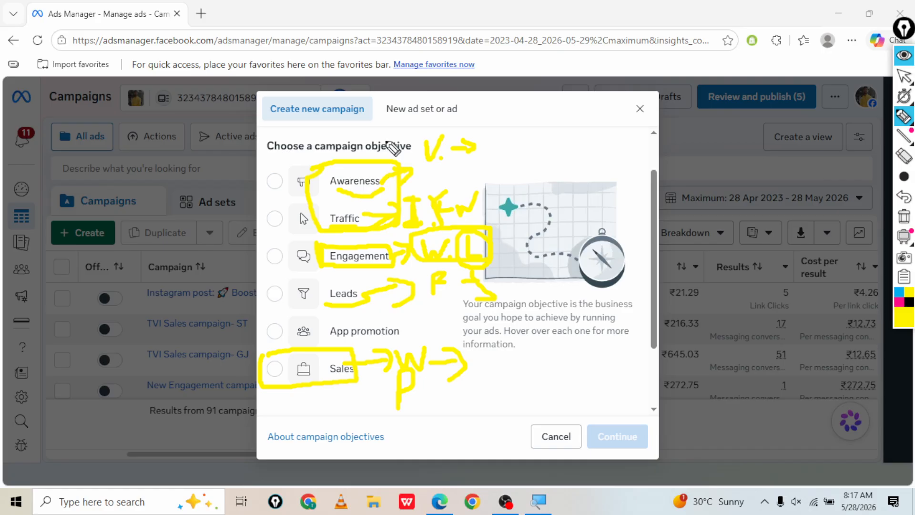
pyautogui.moveTo(280, 166)
pyautogui.mouseDown()
pyautogui.moveTo(249, 181)
pyautogui.moveTo(246, 305)
pyautogui.moveTo(370, 301)
pyautogui.mouseUp()
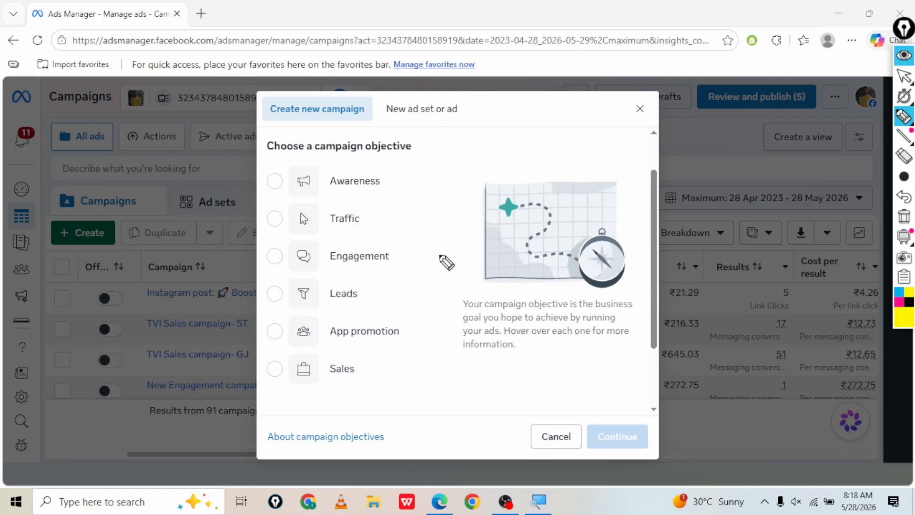
# Draw a yellow box around the Engagement objective with arrows beside it, and clear the drawing
pyautogui.moveTo(269, 268)
pyautogui.mouseDown()
pyautogui.moveTo(390, 267)
pyautogui.moveTo(406, 257)
pyautogui.moveTo(392, 244)
pyautogui.moveTo(283, 241)
pyautogui.moveTo(263, 248)
pyautogui.moveTo(268, 268)
pyautogui.mouseUp()
pyautogui.moveTo(402, 241)
pyautogui.mouseDown()
pyautogui.moveTo(424, 227)
pyautogui.moveTo(438, 251)
pyautogui.mouseUp()
pyautogui.click(422, 239)
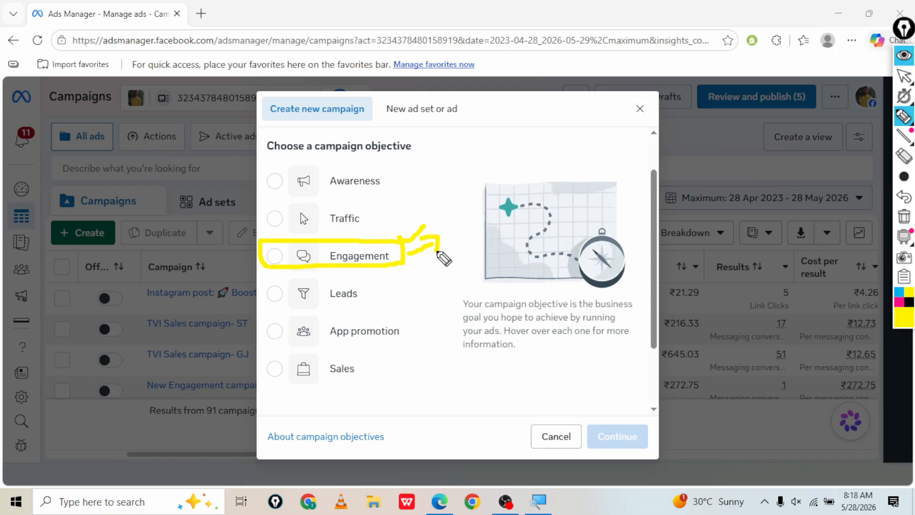
pyautogui.hotkey('ctrl', 'shift', '7')
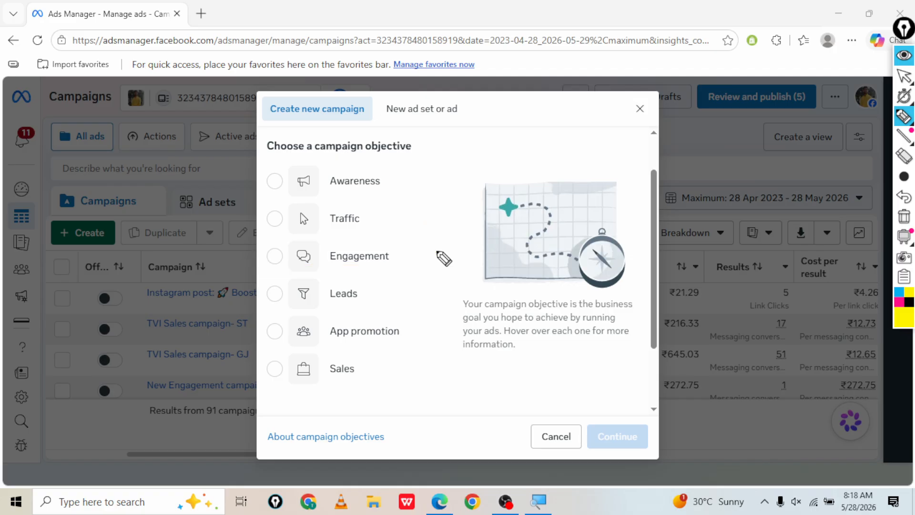
# Leave annotation mode, dismiss the calendar, and select the Engagement campaign objective
pyautogui.hotkey('ctrl', 'shift', '1')
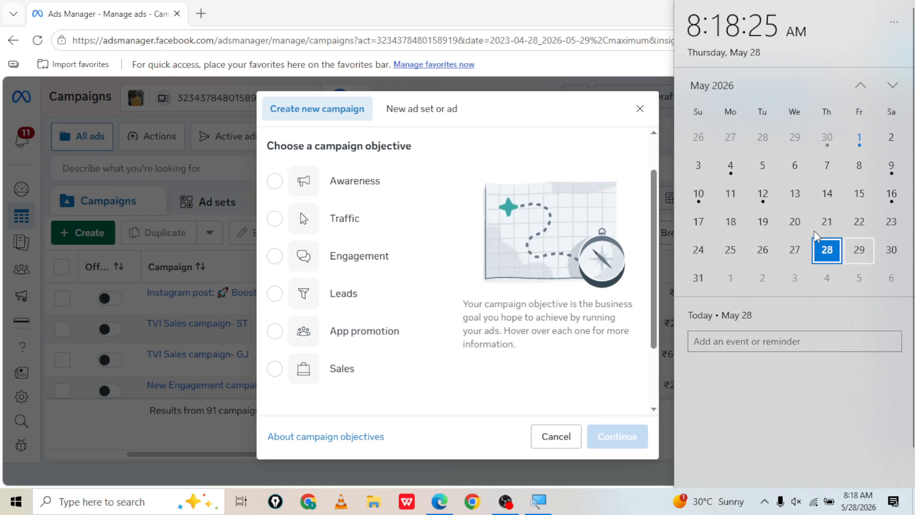
pyautogui.click(533, 130)
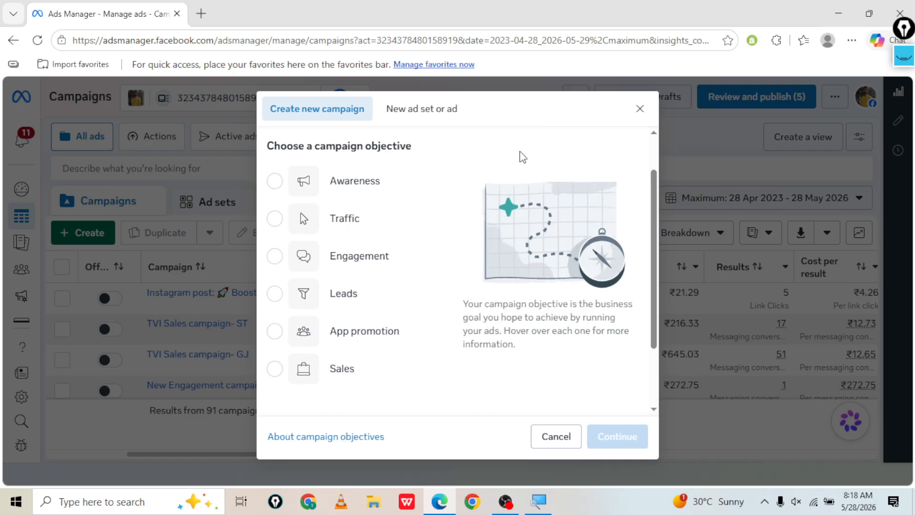
pyautogui.moveTo(348, 279)
pyautogui.click(358, 267)
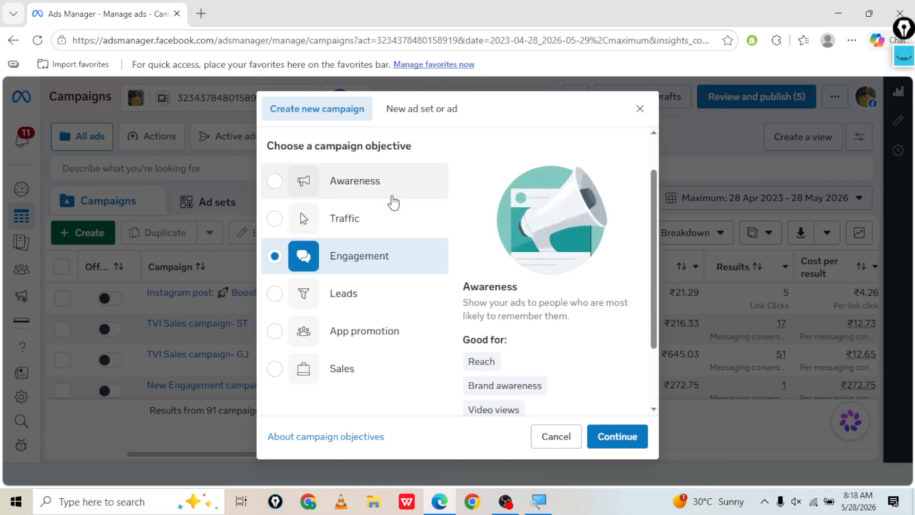
# Show the desktop, return to Microsoft Edge, and close the New tab window and the extra Ads Manager window
pyautogui.press('super+d')
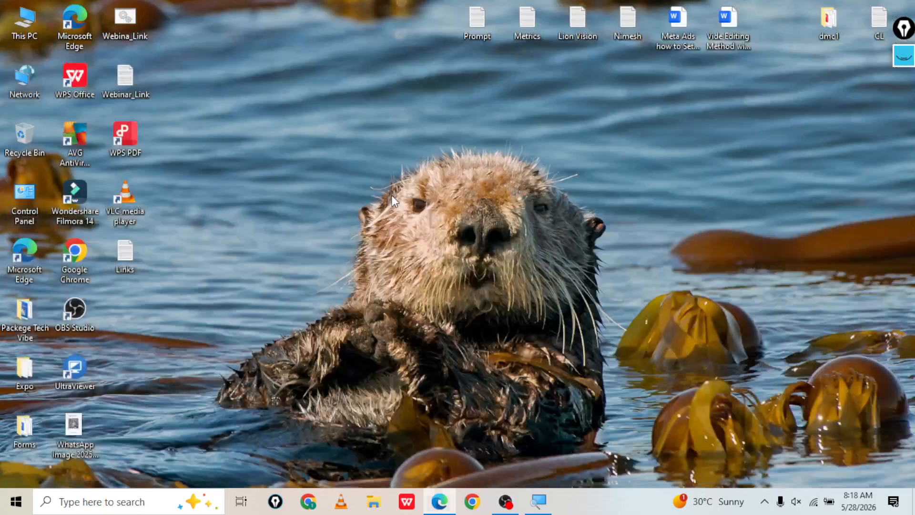
pyautogui.click(438, 501)
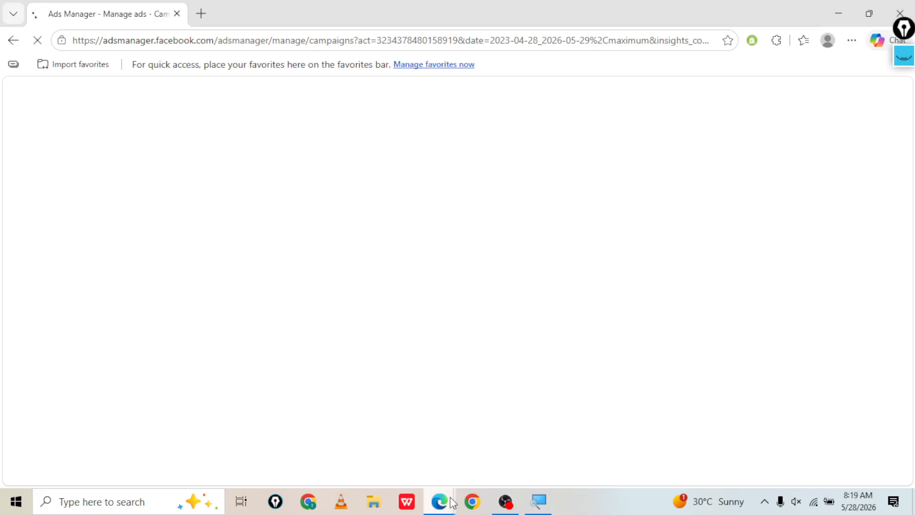
pyautogui.moveTo(452, 503)
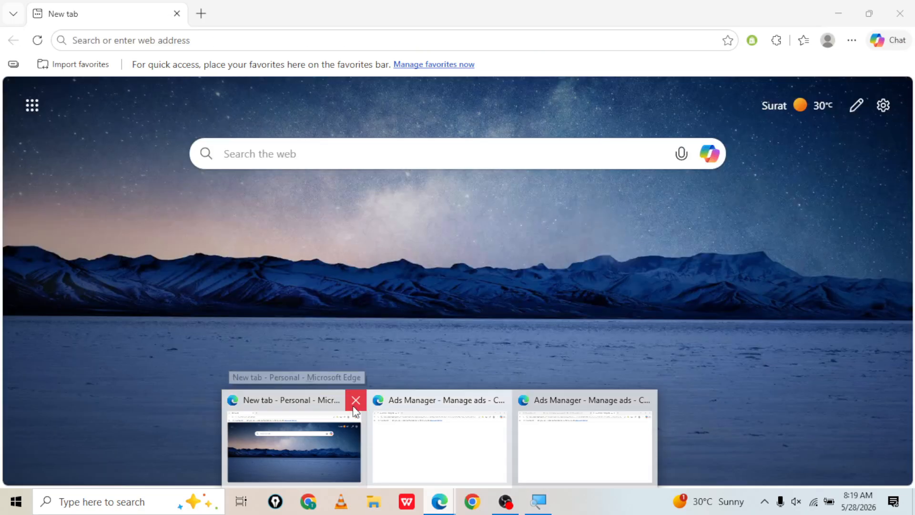
pyautogui.click(355, 405)
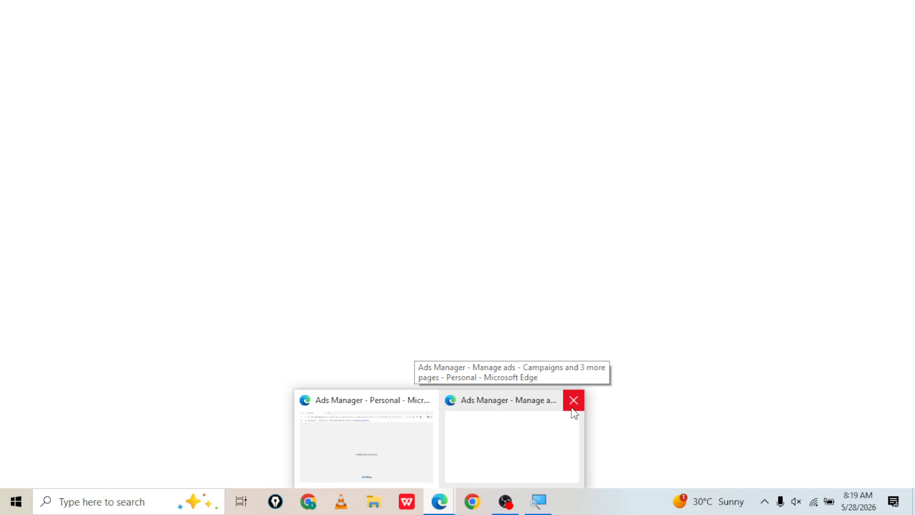
pyautogui.click(572, 408)
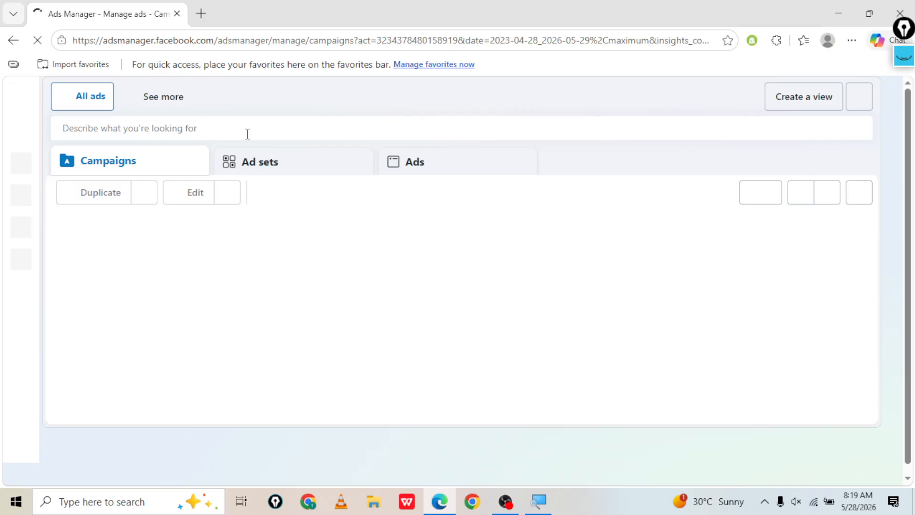
# Draw a yellow box around the ad account selector and clear the drawing
pyautogui.moveTo(129, 83)
pyautogui.mouseDown()
pyautogui.moveTo(296, 84)
pyautogui.moveTo(141, 78)
pyautogui.mouseUp()
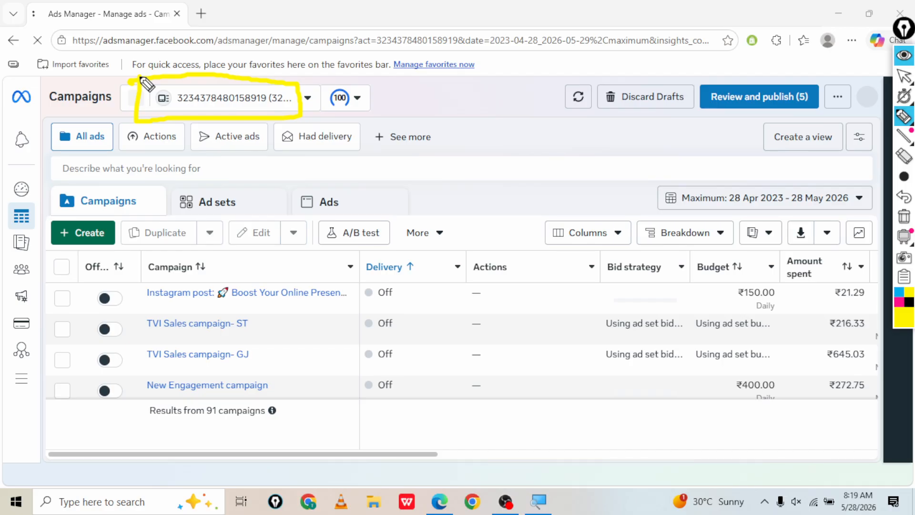
pyautogui.hotkey('ctrl', 'shift', '7')
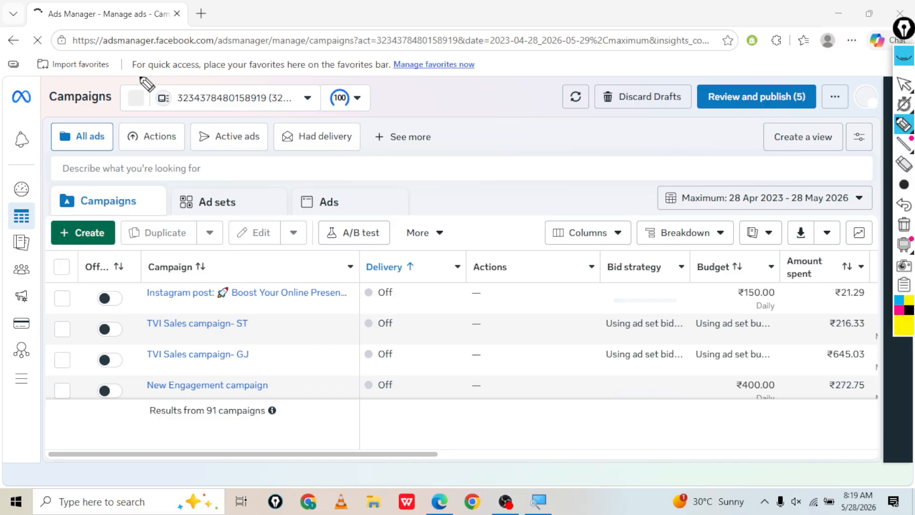
# Create a new Auction campaign with the Engagement objective and the Manual engagement campaign setup
pyautogui.click(91, 235)
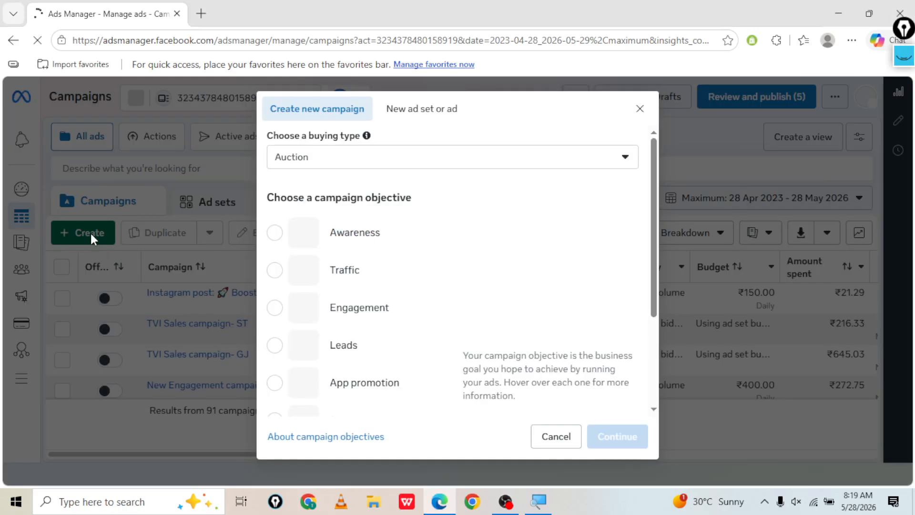
pyautogui.click(358, 323)
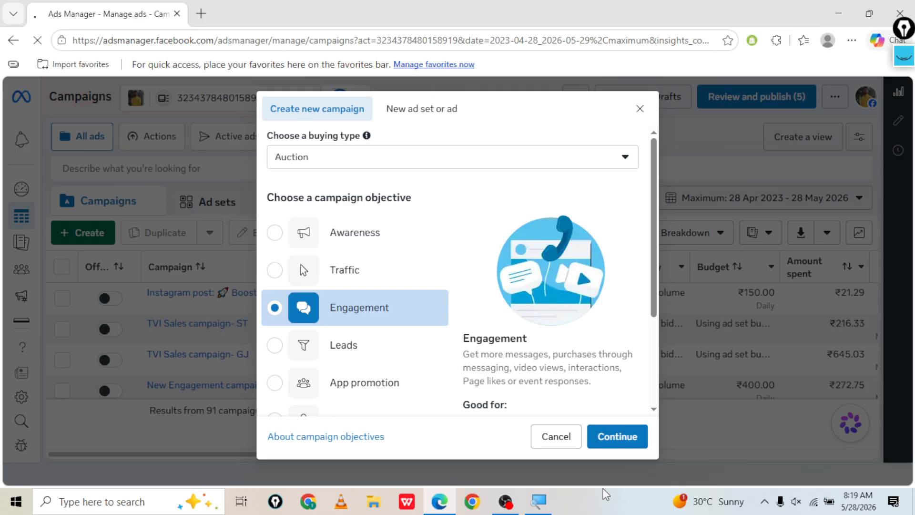
pyautogui.click(607, 441)
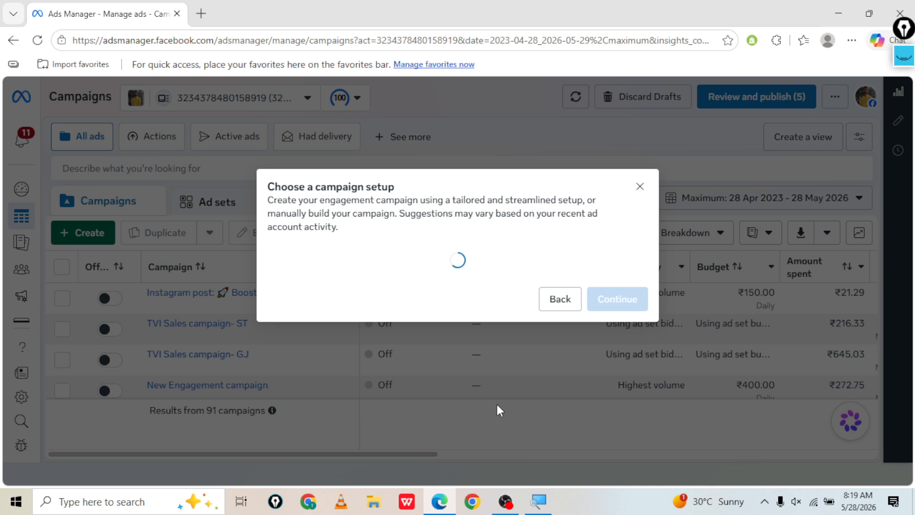
pyautogui.click(487, 331)
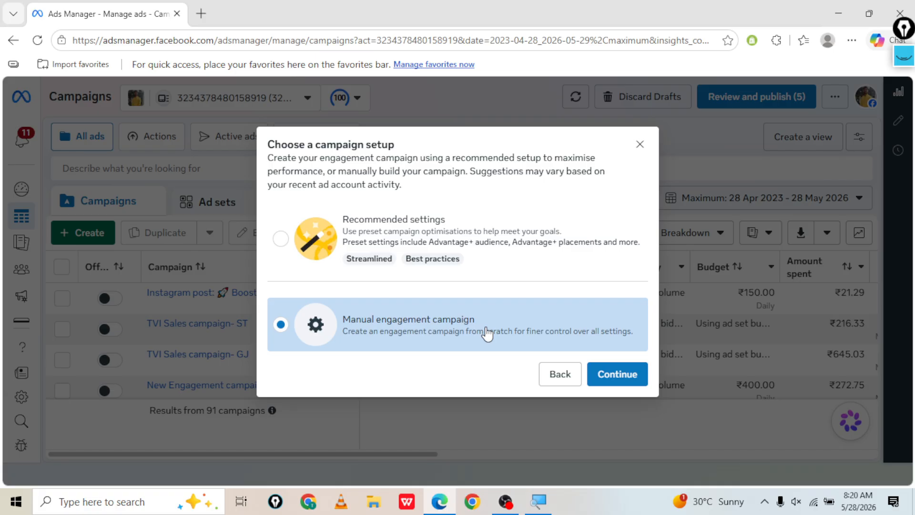
pyautogui.click(610, 376)
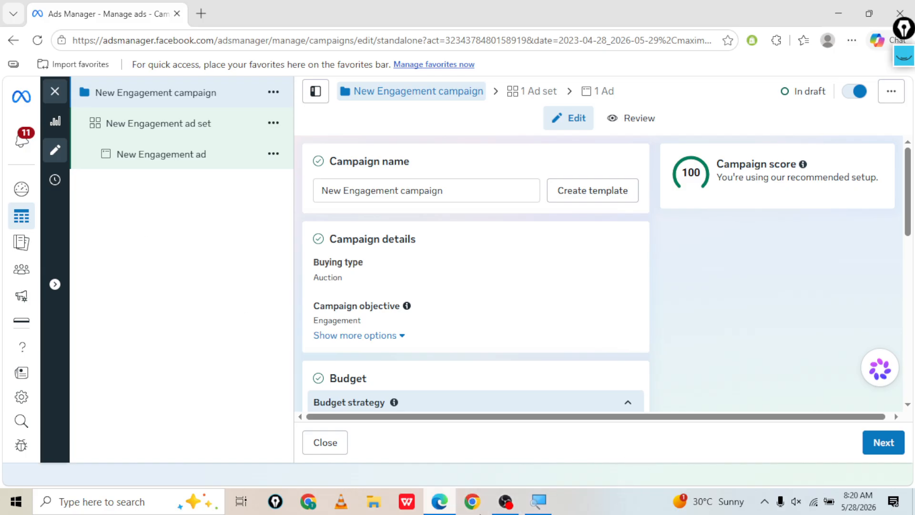
# Underline the New Engagement campaign, ad set and ad names in yellow, strike over the campaign name, and undo the strokes
pyautogui.moveTo(445, 508)
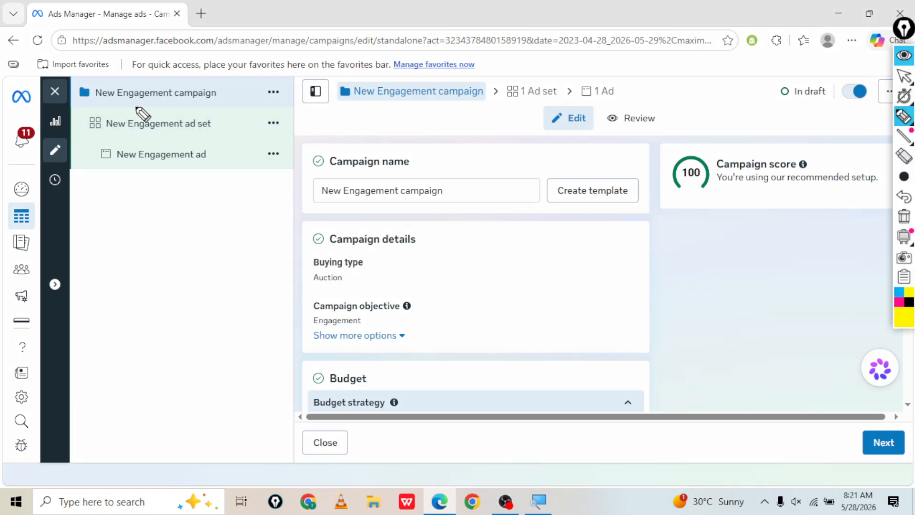
pyautogui.moveTo(99, 101); pyautogui.dragTo(205, 102)
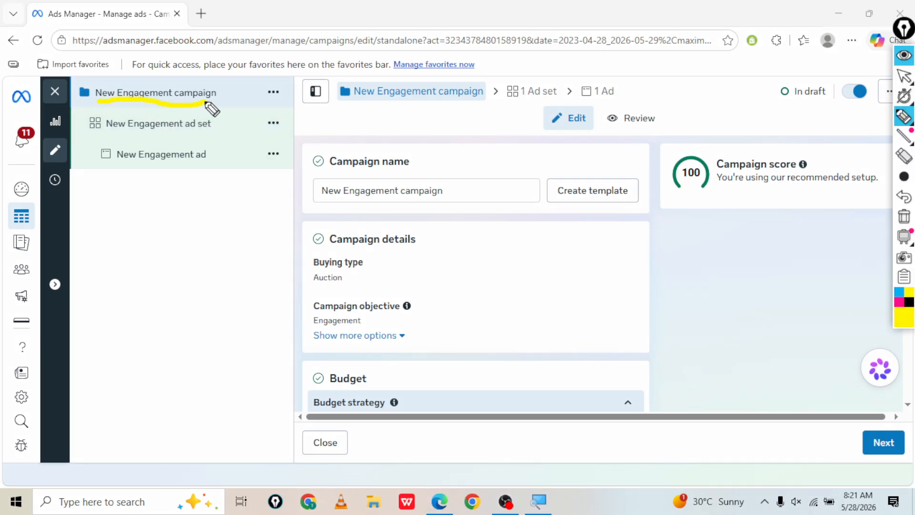
pyautogui.moveTo(150, 135)
pyautogui.mouseDown()
pyautogui.moveTo(191, 142)
pyautogui.moveTo(205, 167)
pyautogui.mouseUp()
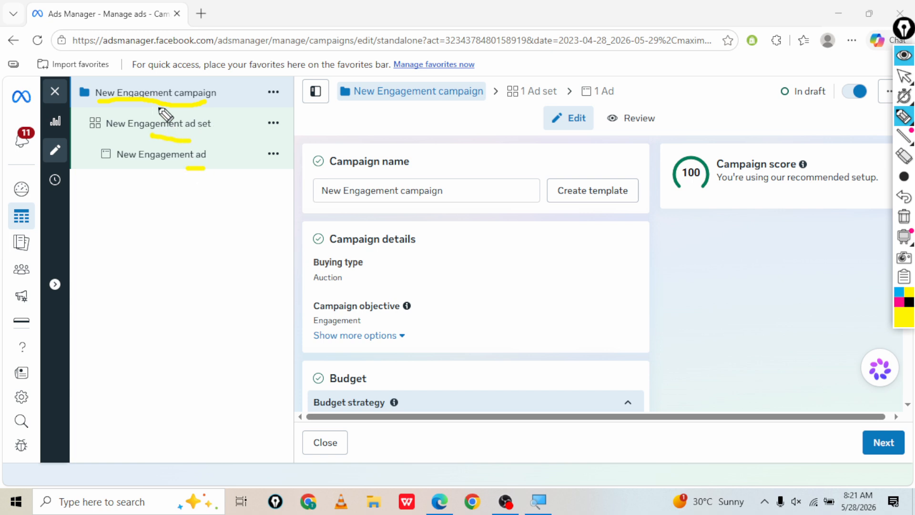
pyautogui.moveTo(184, 96)
pyautogui.mouseDown()
pyautogui.moveTo(102, 95)
pyautogui.moveTo(208, 97)
pyautogui.mouseUp()
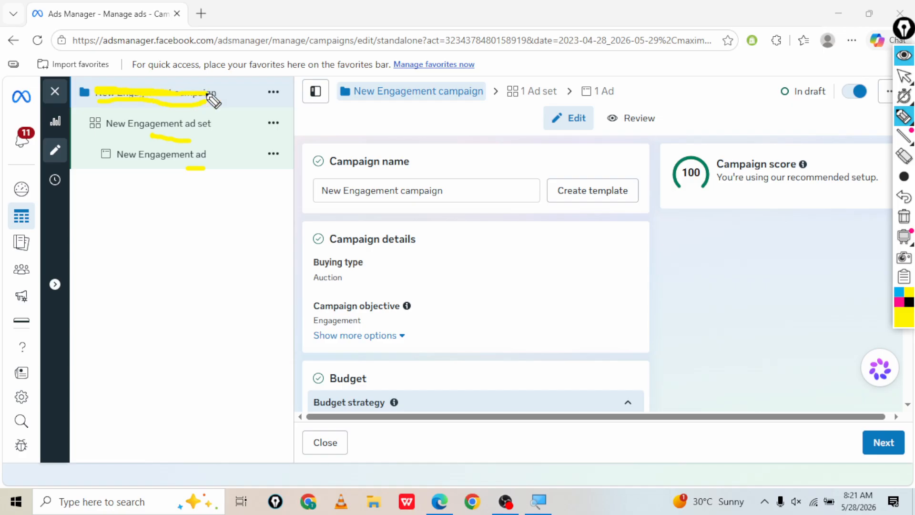
pyautogui.hotkey('ctrl', 'z')
pyautogui.hotkey('ctrl', 'z')
pyautogui.hotkey('ctrl', 'z')
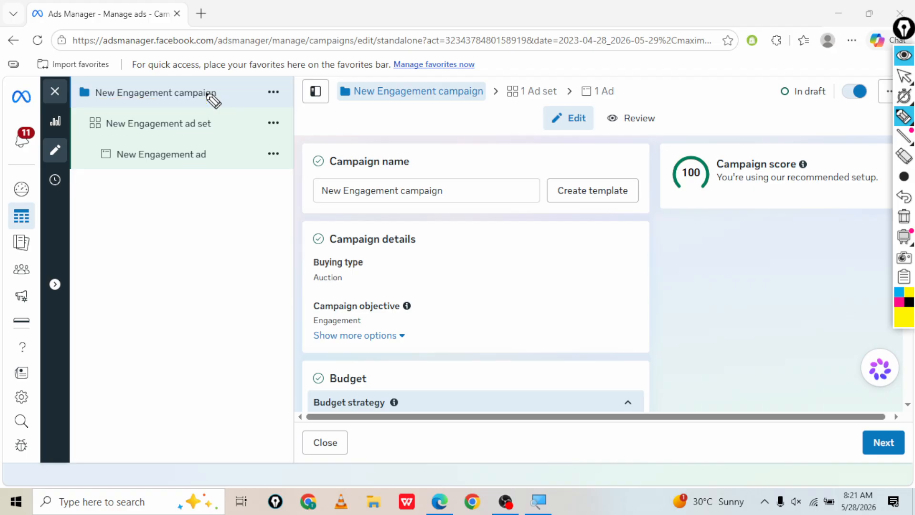
# Circle the campaign, ad set and ad icons in the campaign tree, add a line over the campaign name, and clear the drawings
pyautogui.moveTo(88, 101)
pyautogui.mouseDown()
pyautogui.moveTo(94, 93)
pyautogui.moveTo(73, 85)
pyautogui.moveTo(106, 133)
pyautogui.moveTo(98, 139)
pyautogui.moveTo(83, 120)
pyautogui.mouseUp()
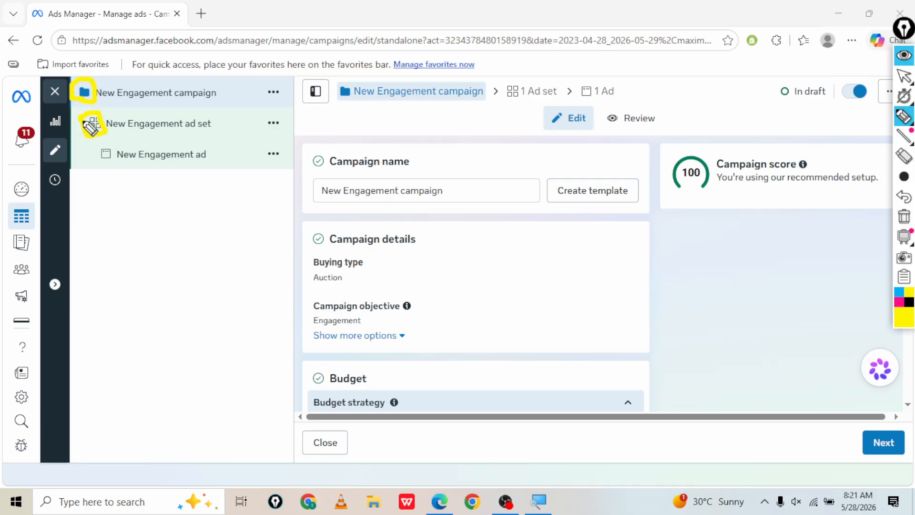
pyautogui.moveTo(91, 154)
pyautogui.mouseDown()
pyautogui.moveTo(117, 148)
pyautogui.moveTo(116, 163)
pyautogui.moveTo(97, 154)
pyautogui.mouseUp()
pyautogui.moveTo(99, 89); pyautogui.dragTo(129, 89)
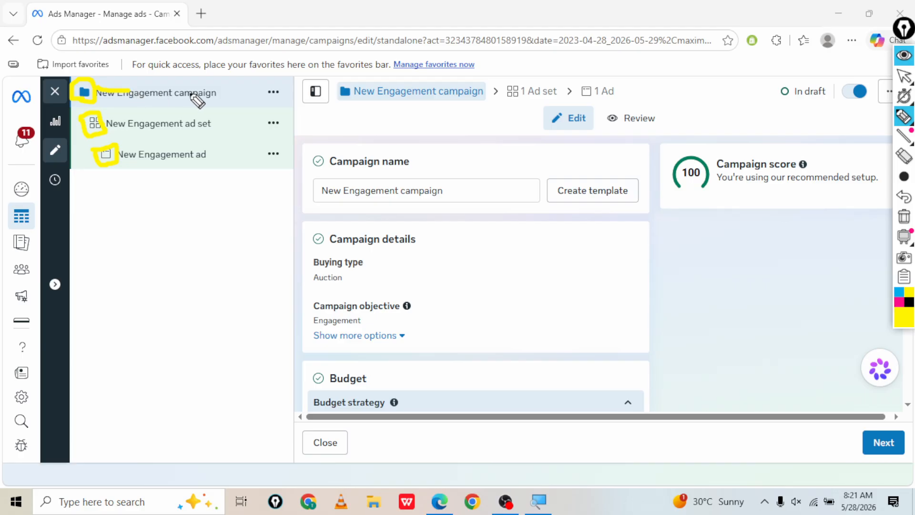
pyautogui.hotkey('ctrl', 'shift', '7')
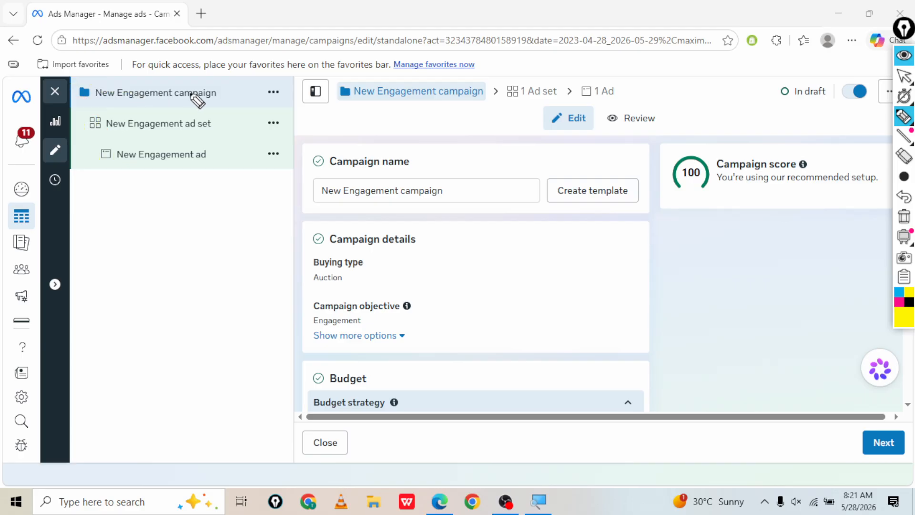
# Circle the tree icons upward from the ad through the ad set to the campaign, and clear the drawings
pyautogui.moveTo(116, 142)
pyautogui.mouseDown()
pyautogui.moveTo(106, 173)
pyautogui.moveTo(113, 143)
pyautogui.mouseUp()
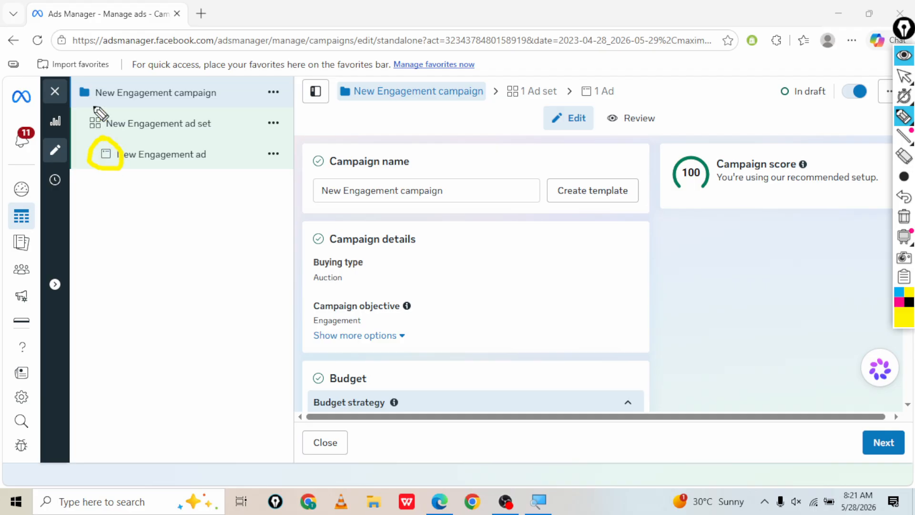
pyautogui.moveTo(104, 104); pyautogui.dragTo(98, 141)
pyautogui.moveTo(86, 80)
pyautogui.mouseDown()
pyautogui.moveTo(72, 92)
pyautogui.moveTo(105, 108)
pyautogui.moveTo(88, 84)
pyautogui.mouseUp()
pyautogui.hotkey('ctrl', 'shift', '7')
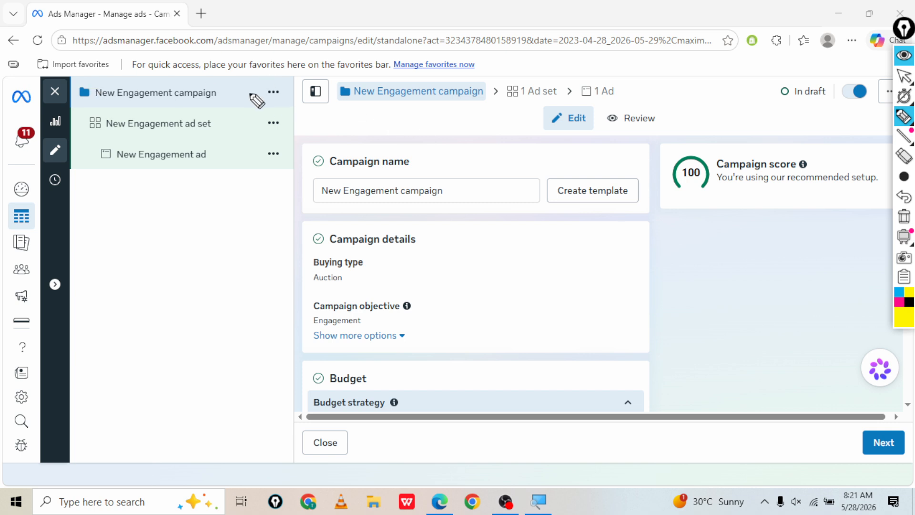
# Outline the campaign, ad set and ad breadcrumb, draw an arrow beside it, underline the campaign, and write a G below it
pyautogui.moveTo(449, 101); pyautogui.dragTo(465, 102)
pyautogui.moveTo(521, 101); pyautogui.dragTo(599, 98)
pyautogui.moveTo(399, 102)
pyautogui.mouseDown()
pyautogui.moveTo(627, 115)
pyautogui.moveTo(629, 85)
pyautogui.moveTo(495, 64)
pyautogui.moveTo(334, 90)
pyautogui.moveTo(342, 100)
pyautogui.moveTo(404, 107)
pyautogui.mouseUp()
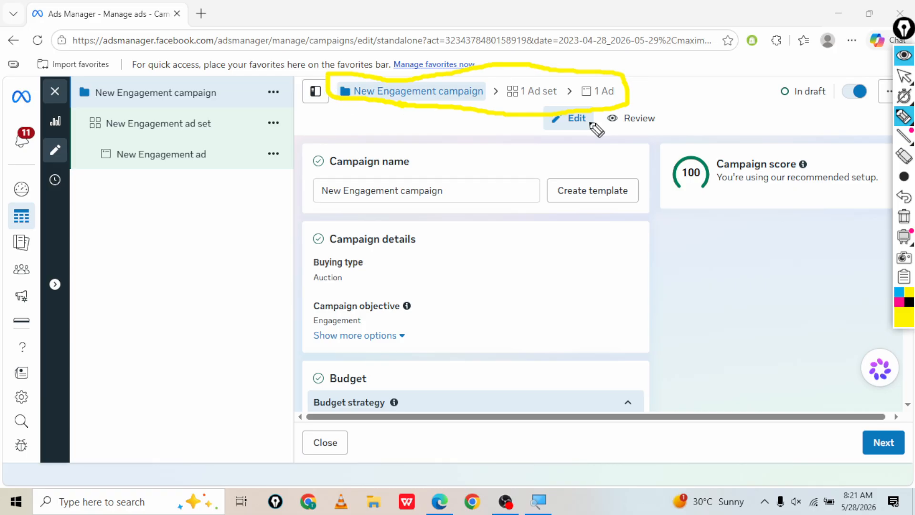
pyautogui.click(645, 74)
pyautogui.moveTo(656, 73); pyautogui.dragTo(670, 79)
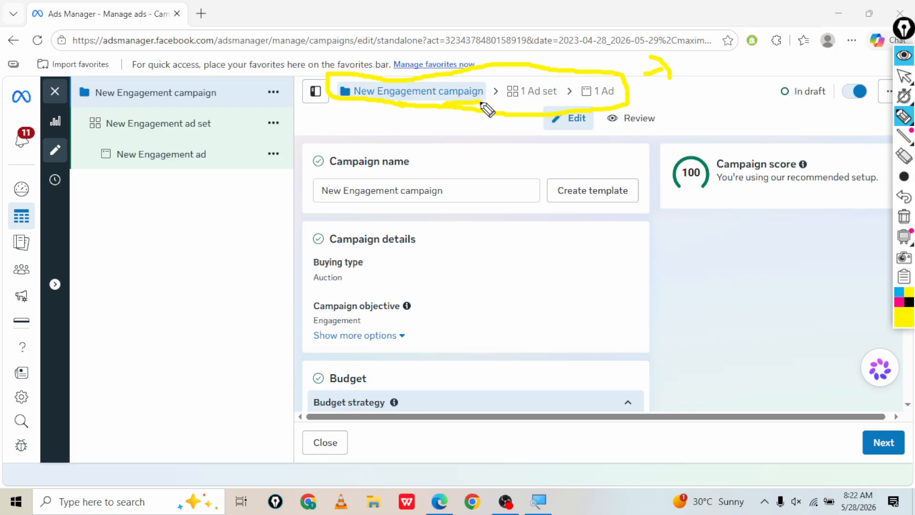
pyautogui.moveTo(414, 116)
pyautogui.mouseDown()
pyautogui.moveTo(400, 113)
pyautogui.moveTo(401, 139)
pyautogui.moveTo(422, 135)
pyautogui.mouseUp()
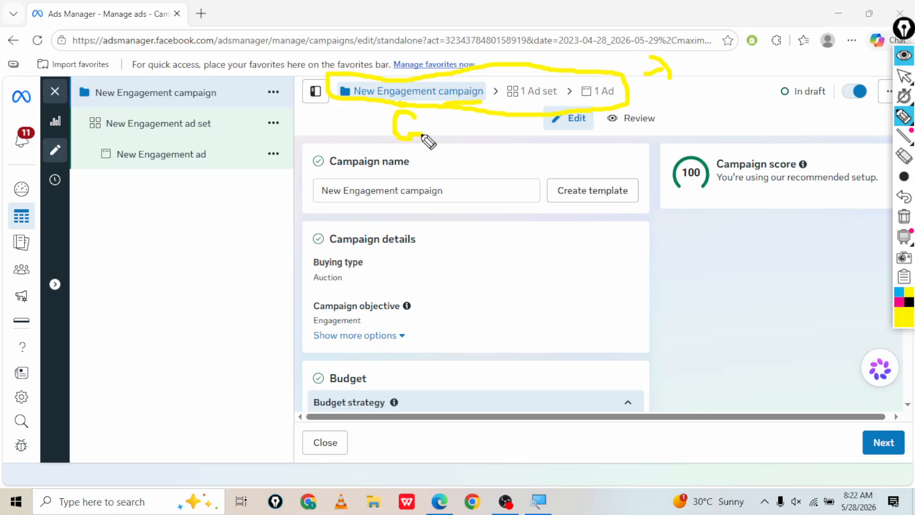
# Underline and circle 1 Ad set in the breadcrumb and write AL! below it
pyautogui.moveTo(517, 102); pyautogui.dragTo(558, 97)
pyautogui.moveTo(501, 143)
pyautogui.mouseDown()
pyautogui.moveTo(521, 149)
pyautogui.moveTo(520, 133)
pyautogui.moveTo(526, 148)
pyautogui.moveTo(546, 148)
pyautogui.mouseUp()
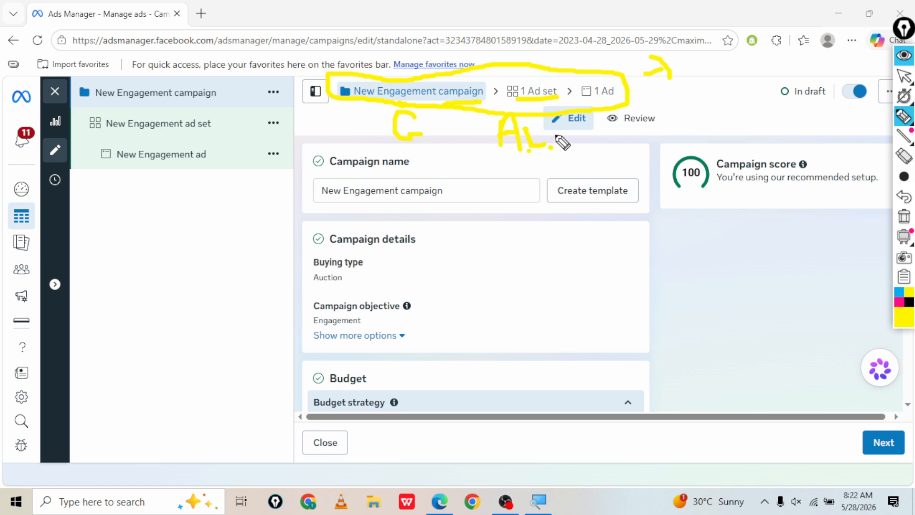
pyautogui.moveTo(556, 138); pyautogui.dragTo(556, 125)
pyautogui.moveTo(528, 82)
pyautogui.mouseDown()
pyautogui.moveTo(546, 72)
pyautogui.moveTo(570, 87)
pyautogui.moveTo(534, 86)
pyautogui.mouseUp()
# Circle and underline 1 Ad, add arrows and lines around the breadcrumb, clear all drawings, and leave annotation mode
pyautogui.moveTo(598, 92)
pyautogui.mouseDown()
pyautogui.moveTo(605, 77)
pyautogui.moveTo(589, 95)
pyautogui.mouseUp()
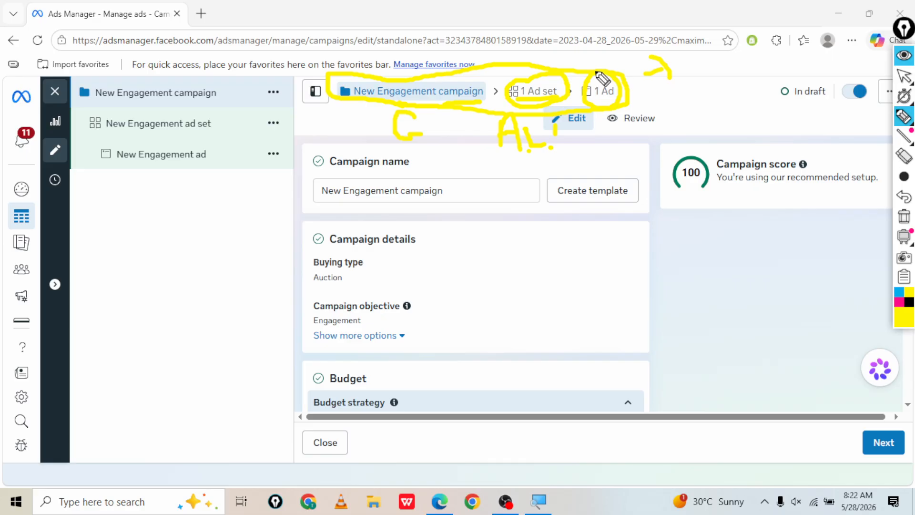
pyautogui.moveTo(595, 98)
pyautogui.mouseDown()
pyautogui.moveTo(661, 91)
pyautogui.moveTo(665, 102)
pyautogui.mouseUp()
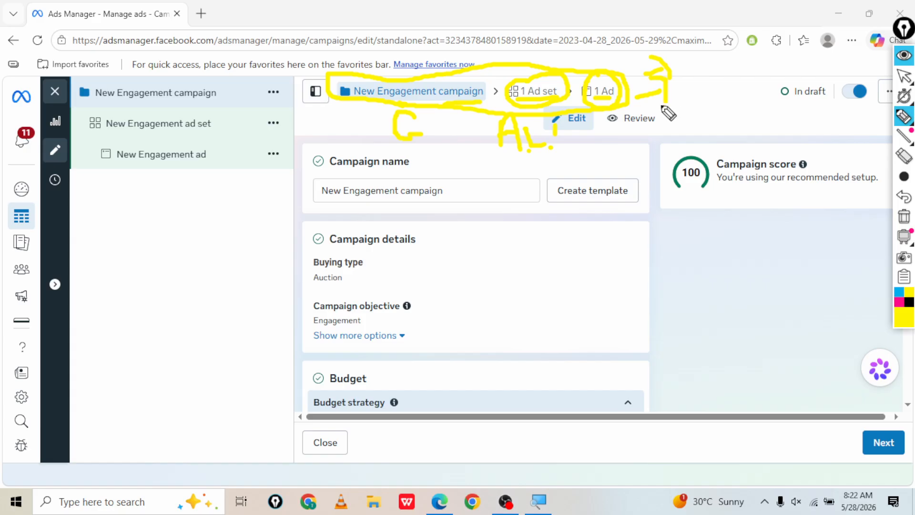
pyautogui.moveTo(544, 62)
pyautogui.mouseDown()
pyautogui.moveTo(568, 90)
pyautogui.moveTo(535, 113)
pyautogui.moveTo(460, 114)
pyautogui.mouseUp()
pyautogui.moveTo(596, 125); pyautogui.dragTo(608, 114)
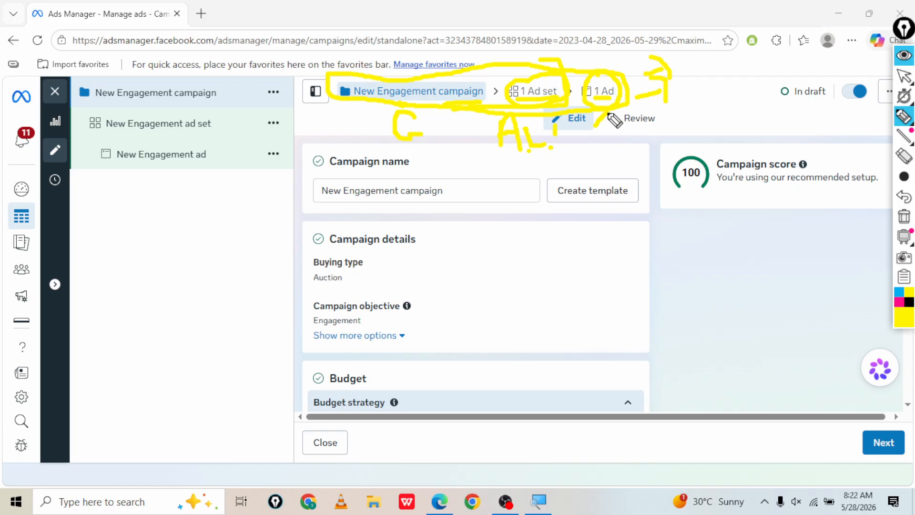
pyautogui.hotkey('ctrl', 'shift', '7')
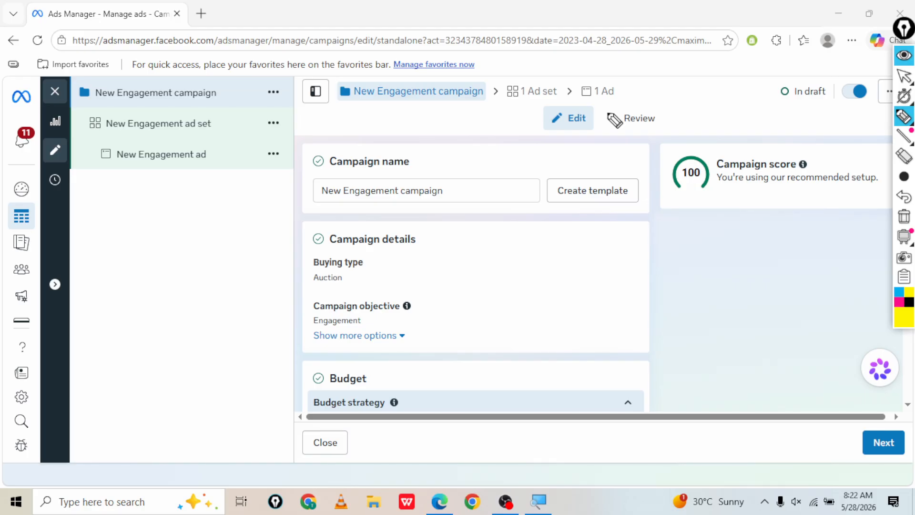
pyautogui.press('Escape')
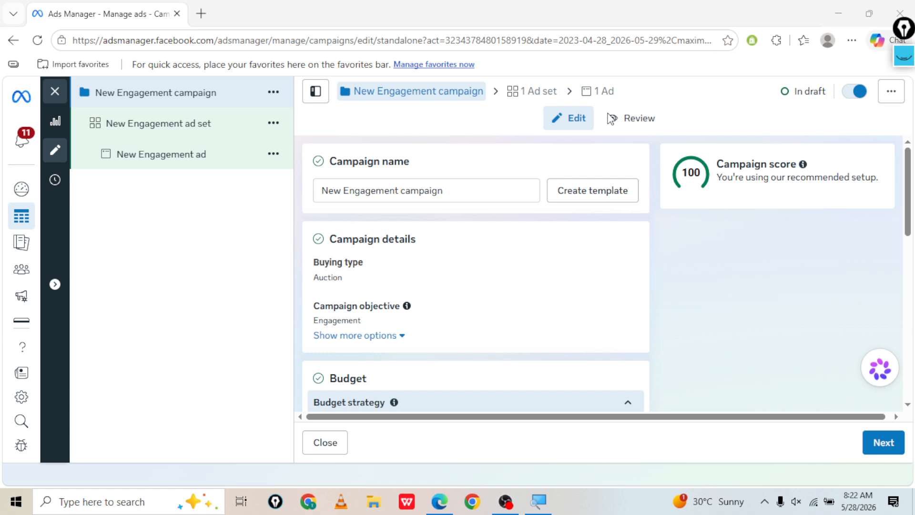
pyautogui.click(666, 228)
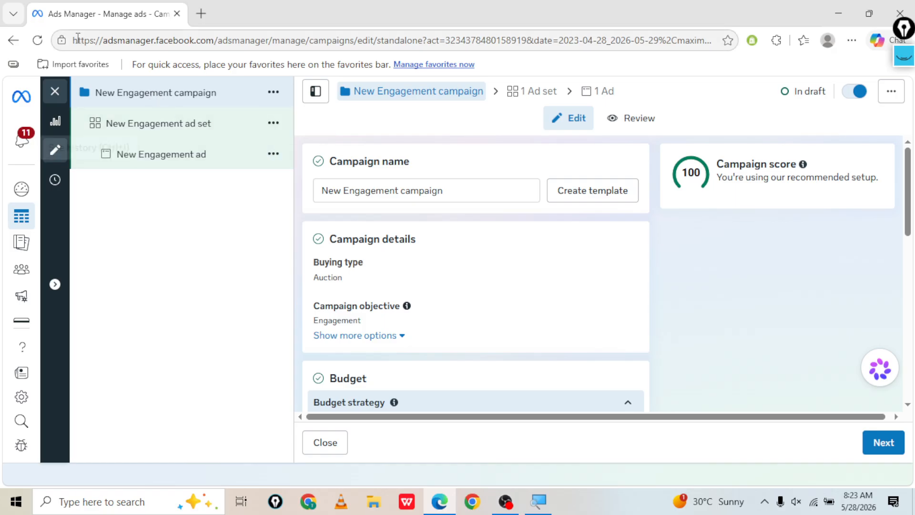
# Close the campaign editor, look through the ads, ad sets and campaigns lists, and highlight the Campaigns page heading
pyautogui.click(56, 92)
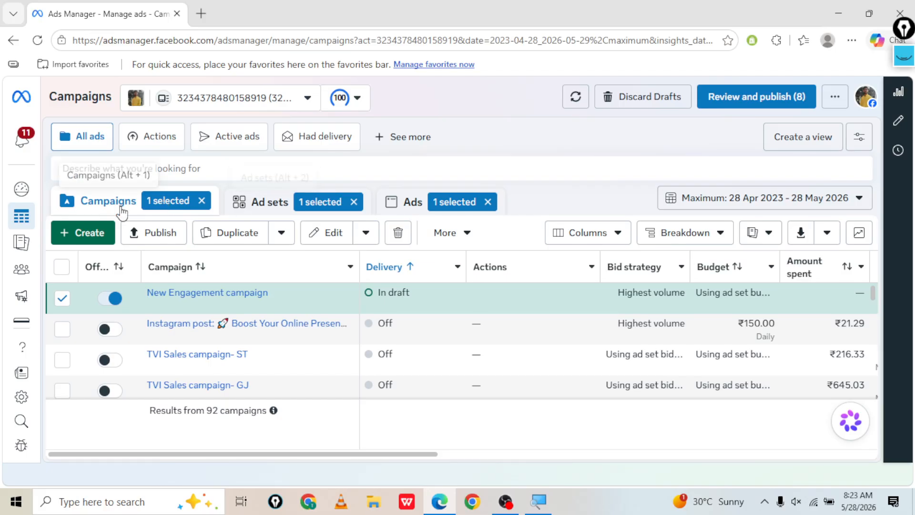
pyautogui.click(240, 203)
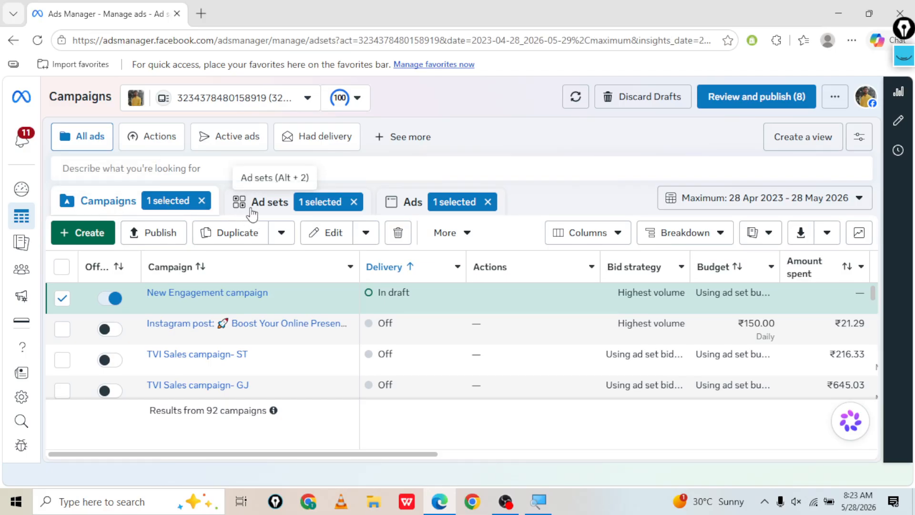
pyautogui.click(391, 203)
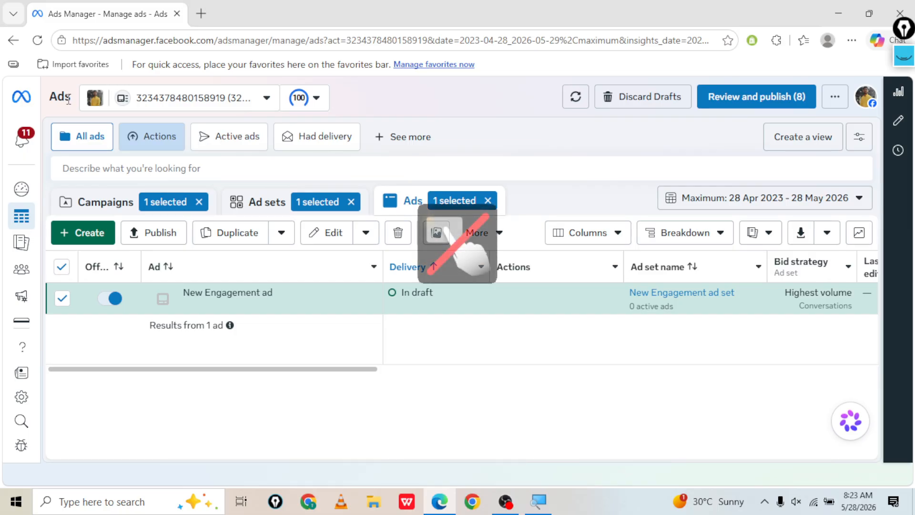
pyautogui.click(255, 201)
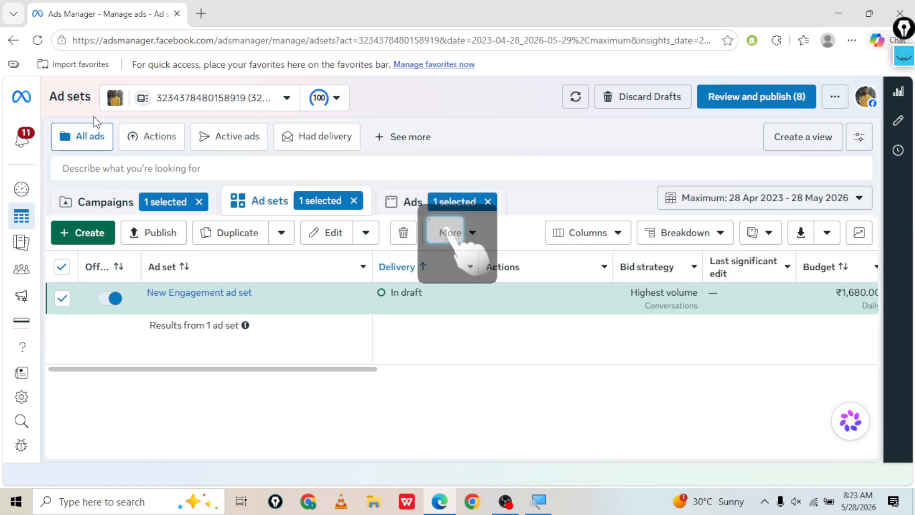
pyautogui.click(109, 207)
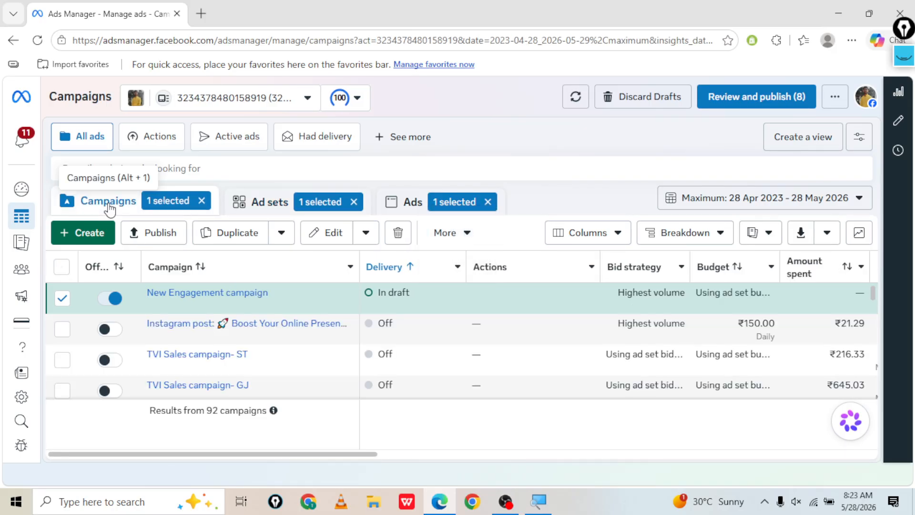
pyautogui.doubleClick(96, 96)
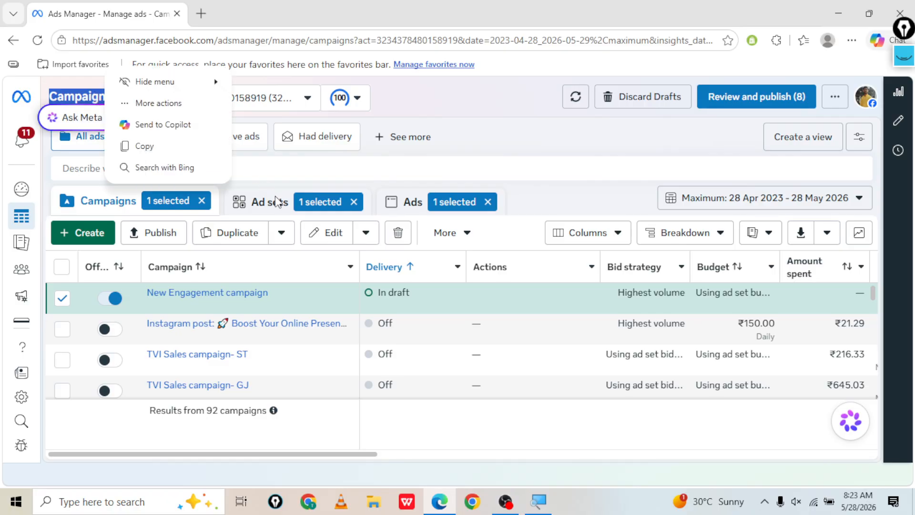
pyautogui.click(401, 97)
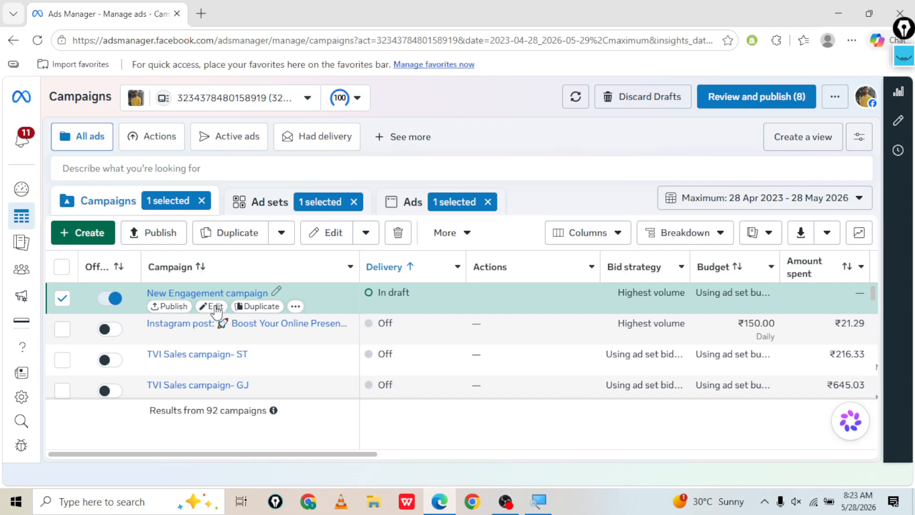
# Dismiss the inline rename of New Engagement campaign and open the campaign draft in the full editor
pyautogui.click(277, 291)
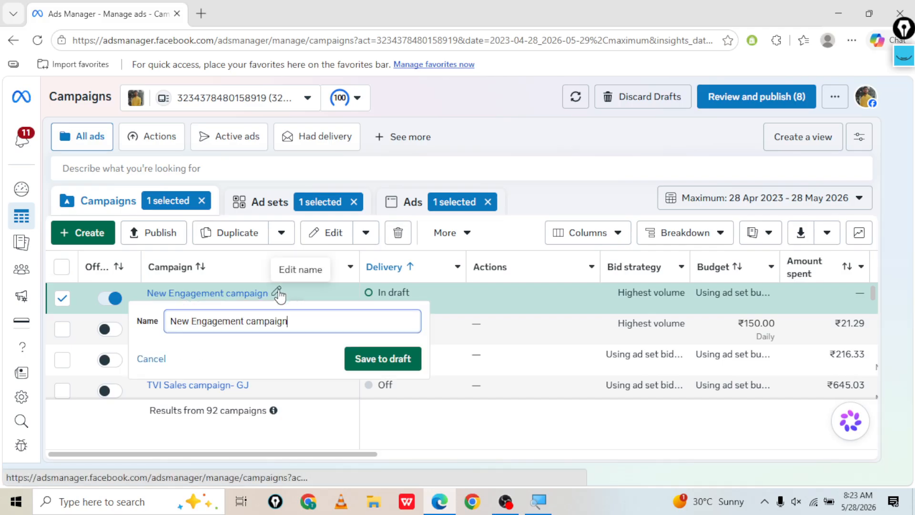
pyautogui.click(151, 360)
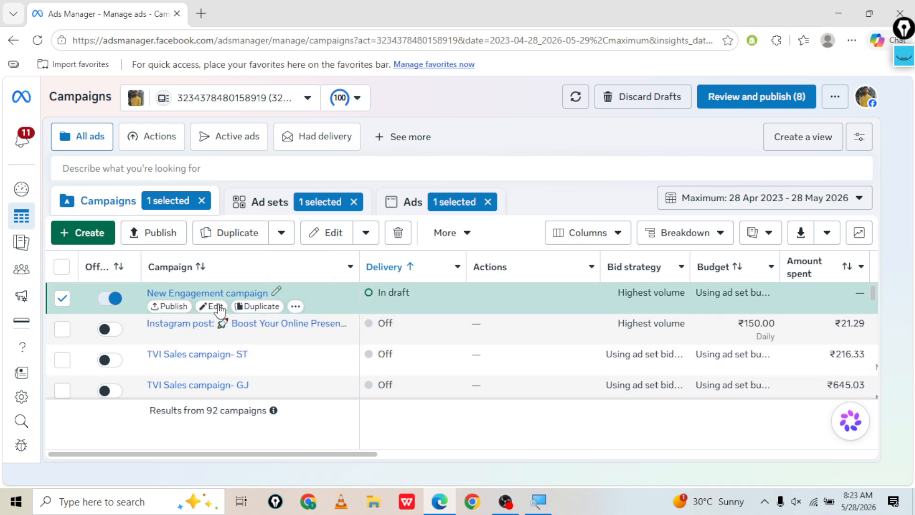
pyautogui.click(215, 307)
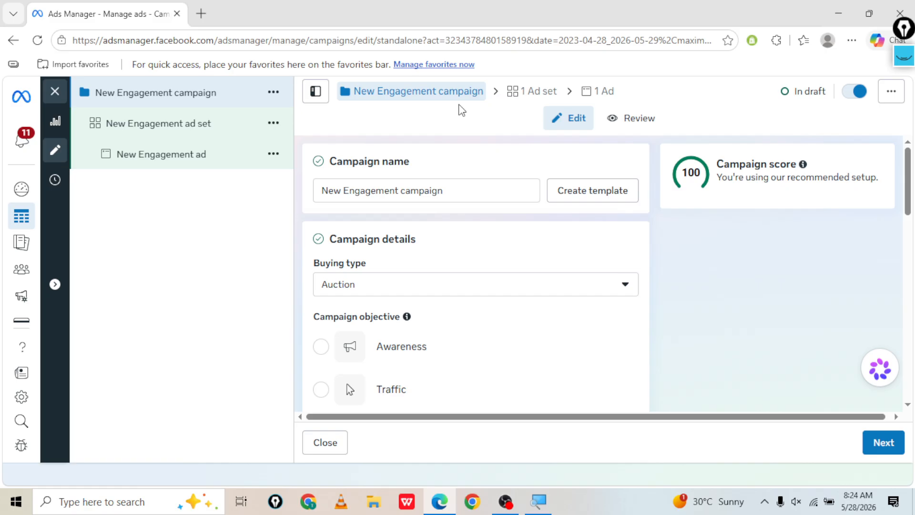
# Rename the campaign as "dress campaign" by replacing the words "New Engagement" in its name
pyautogui.click(387, 190)
pyautogui.moveTo(401, 191); pyautogui.dragTo(290, 198)
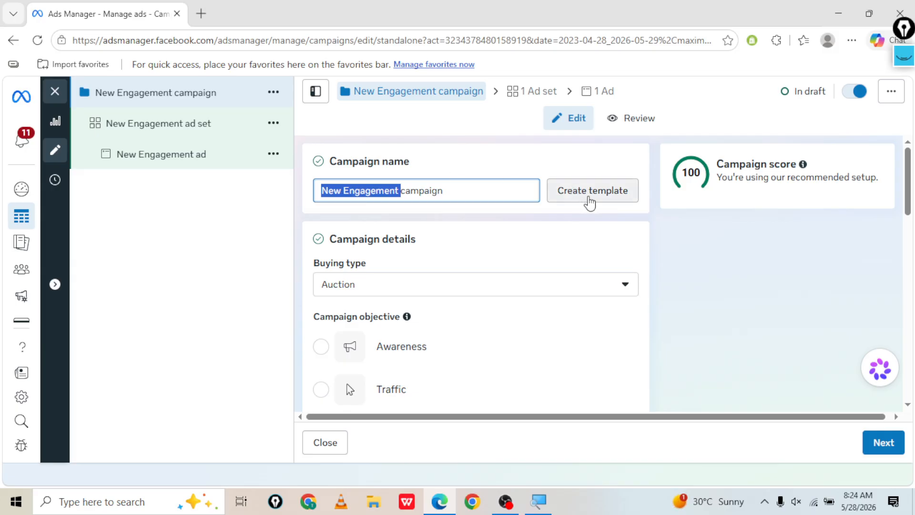
pyautogui.press('Right')
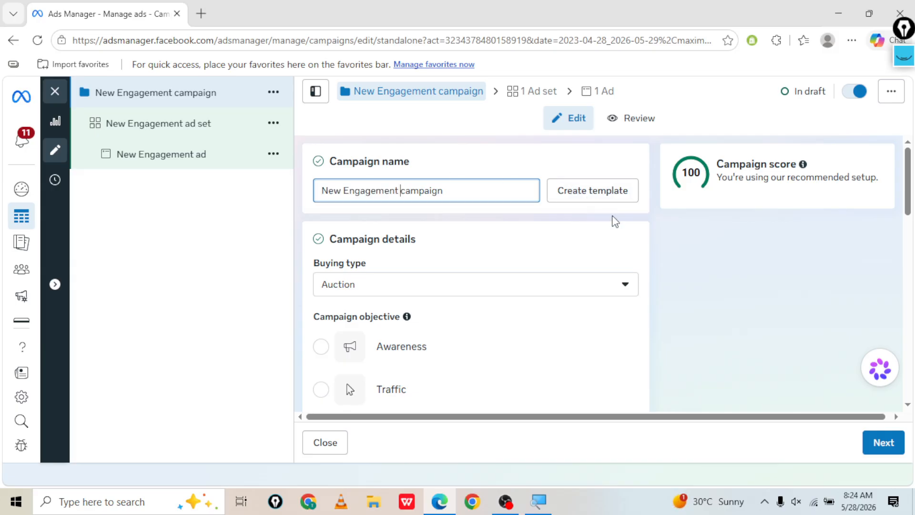
pyautogui.press('BackSpace')
pyautogui.press('BackSpace')
pyautogui.press('BackSpace')
pyautogui.press('BackSpace')
pyautogui.press('BackSpace')
pyautogui.press('BackSpace')
pyautogui.press('BackSpace')
pyautogui.press('BackSpace')
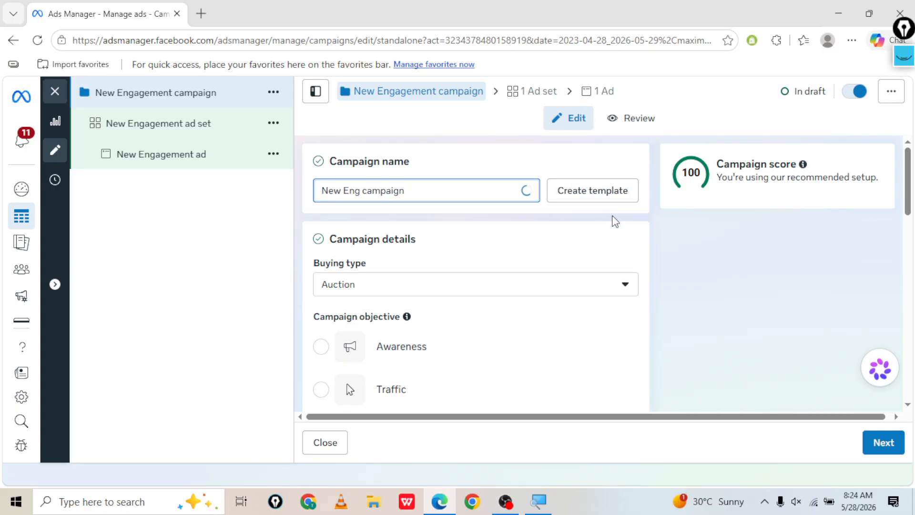
pyautogui.press('BackSpace')
pyautogui.press('BackSpace')
pyautogui.press('BackSpace')
pyautogui.press('BackSpace')
pyautogui.press('BackSpace')
pyautogui.press('BackSpace')
pyautogui.press('BackSpace')
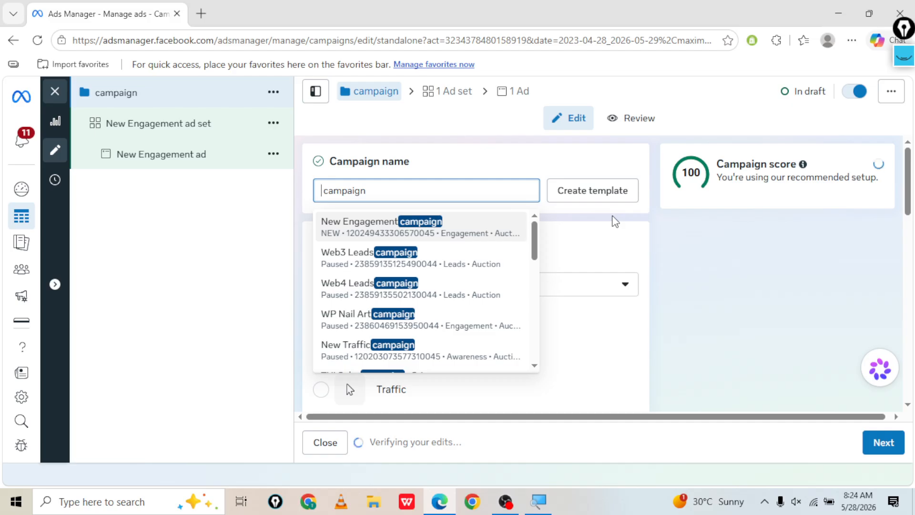
pyautogui.write('dress')
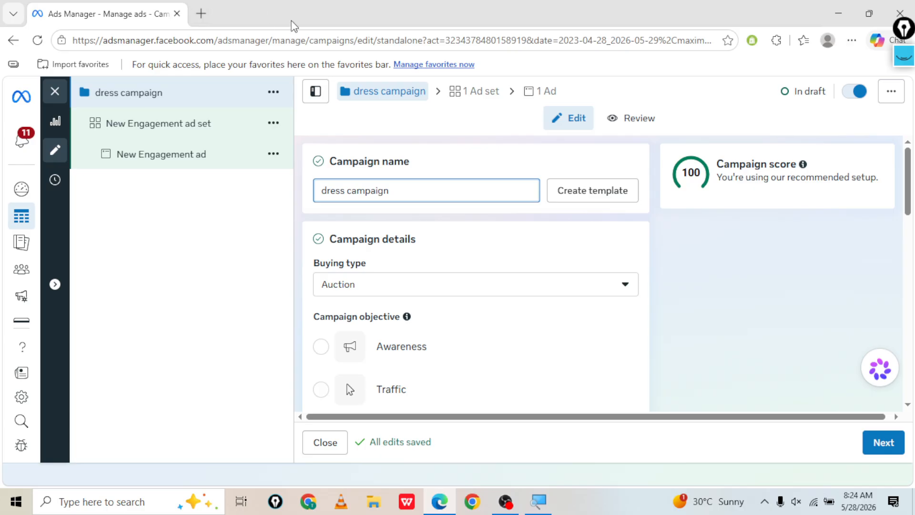
pyautogui.click(666, 250)
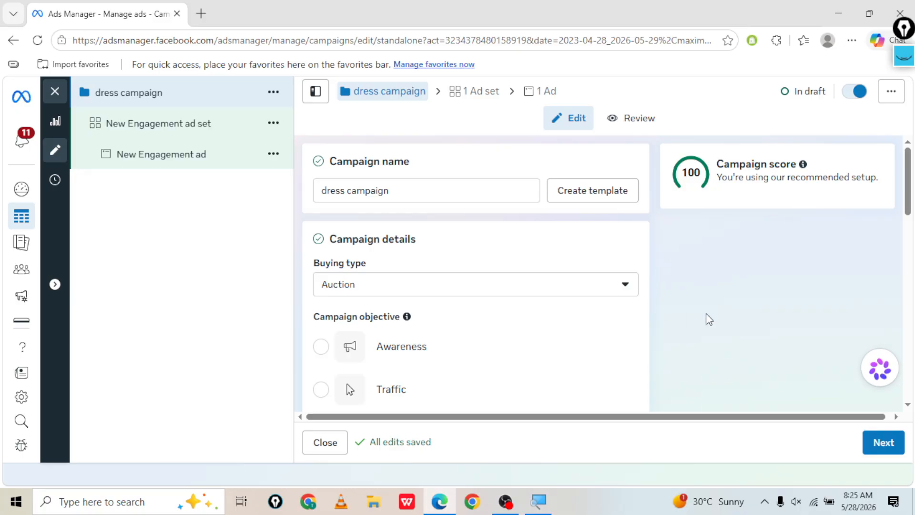
# Review the campaign name, the objective options and the budget strategy choices, highlighting the Budget heading
pyautogui.doubleClick(333, 188)
pyautogui.click(303, 230)
pyautogui.scroll(-2, 359, 288)
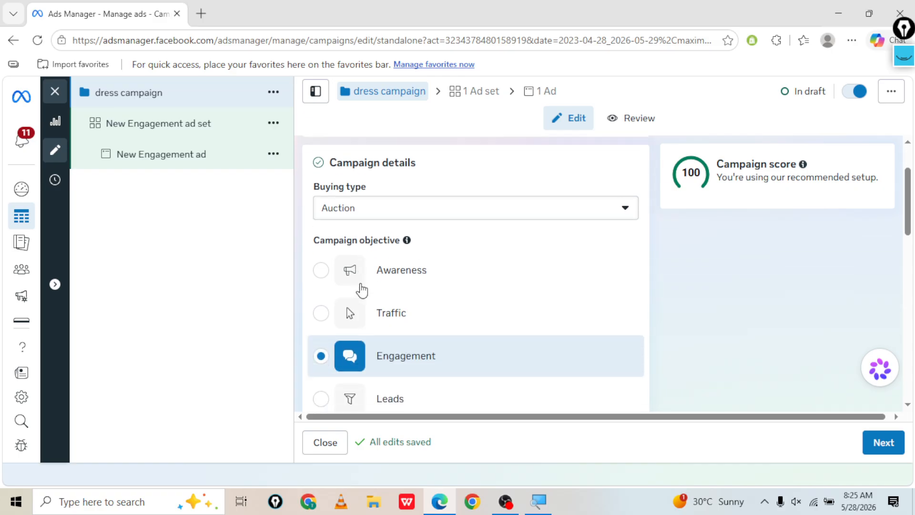
pyautogui.scroll(-5, 361, 289)
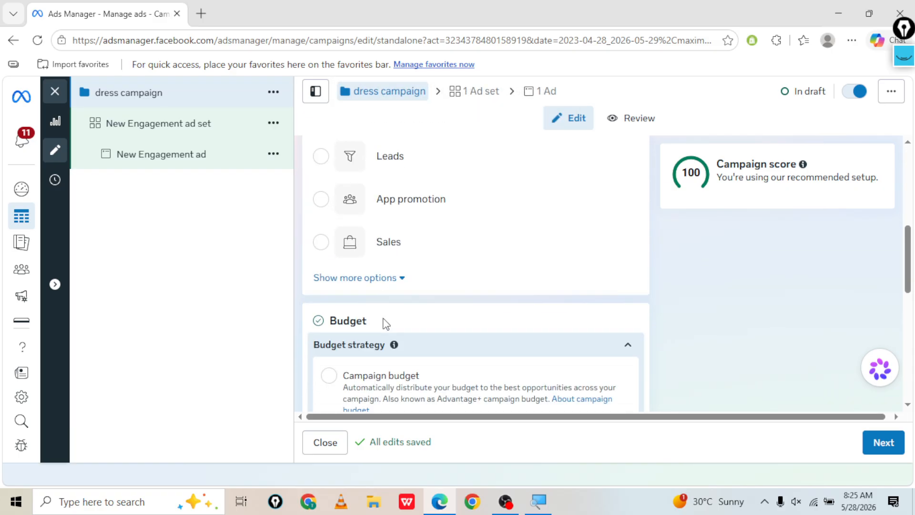
pyautogui.scroll(-2, 386, 324)
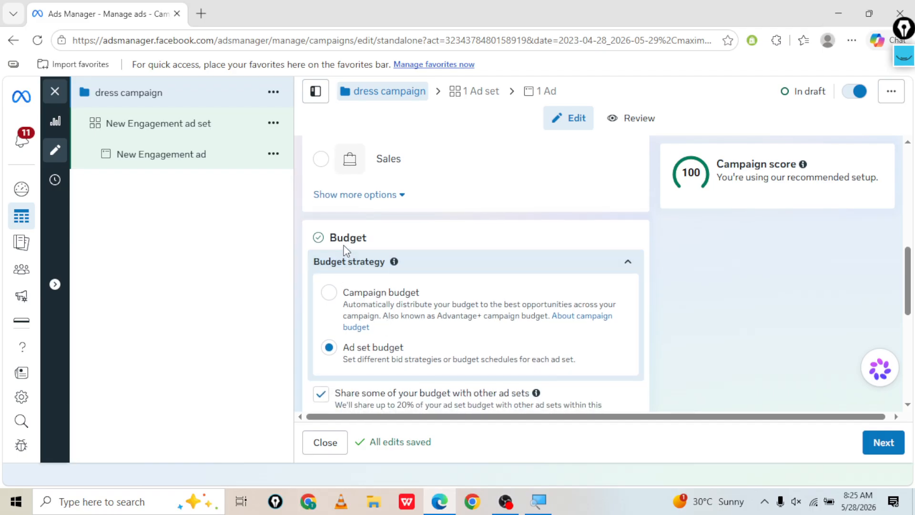
pyautogui.doubleClick(346, 239)
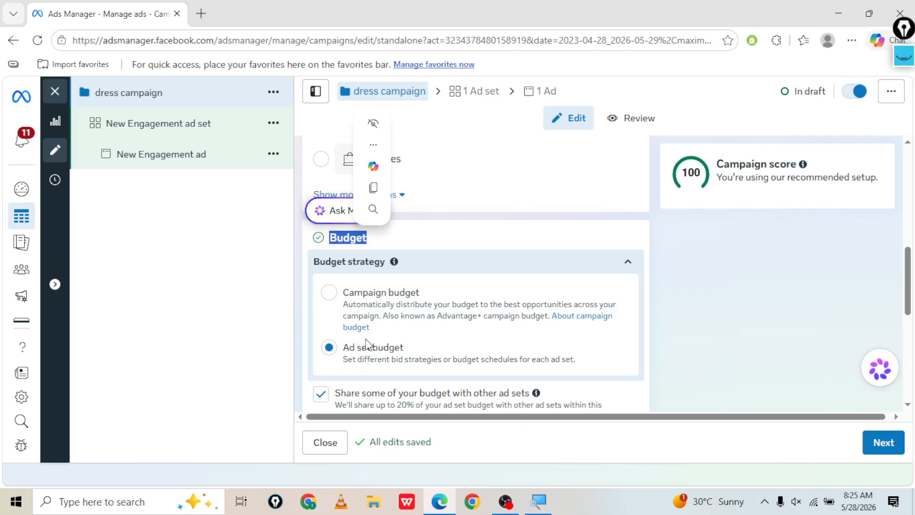
pyautogui.click(297, 330)
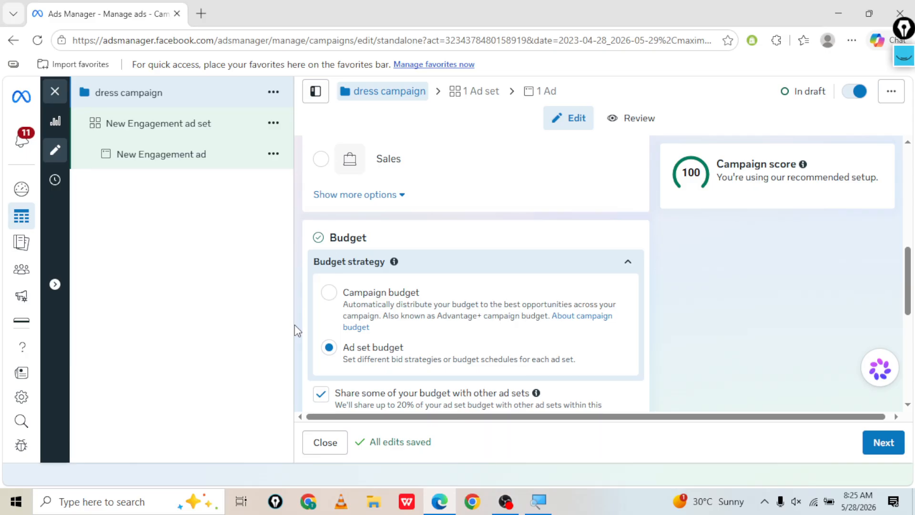
pyautogui.doubleClick(358, 239)
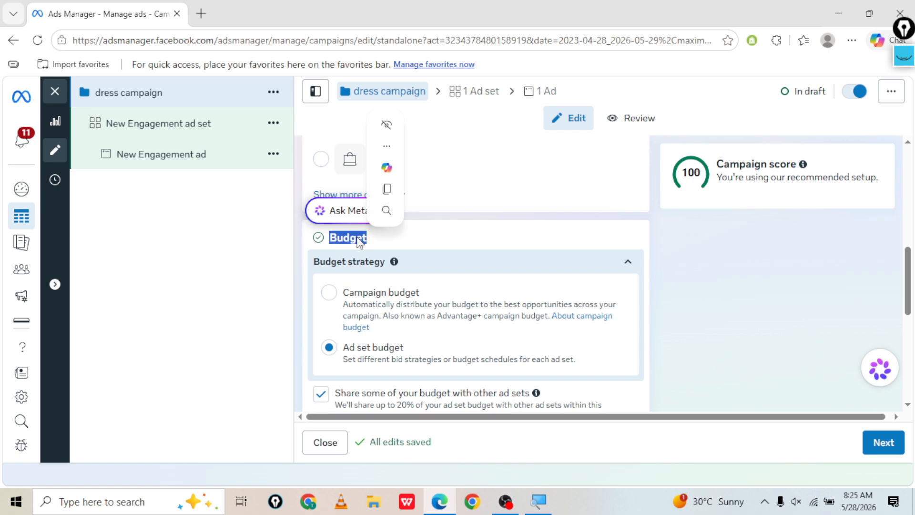
pyautogui.click(279, 273)
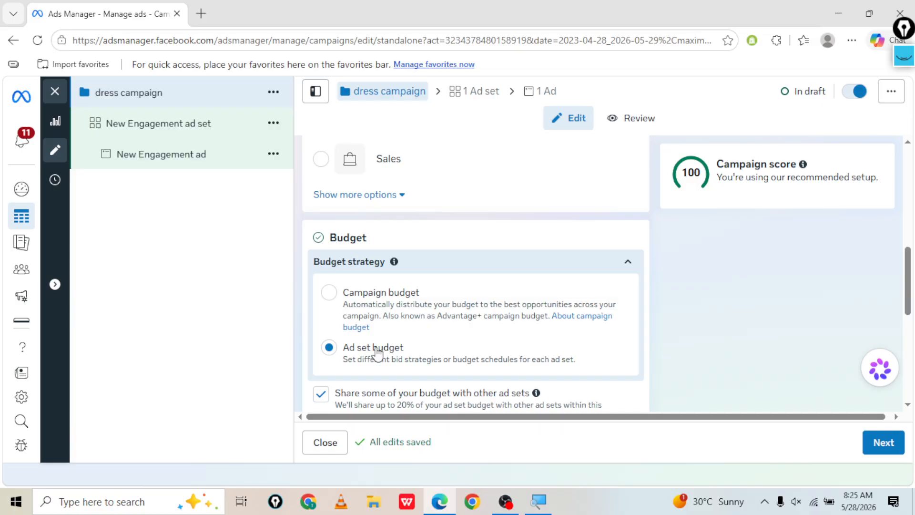
# Examine the budget sharing, bid strategy and A/B test settings, and highlight the Special Ad Categories heading
pyautogui.scroll(-1, 377, 353)
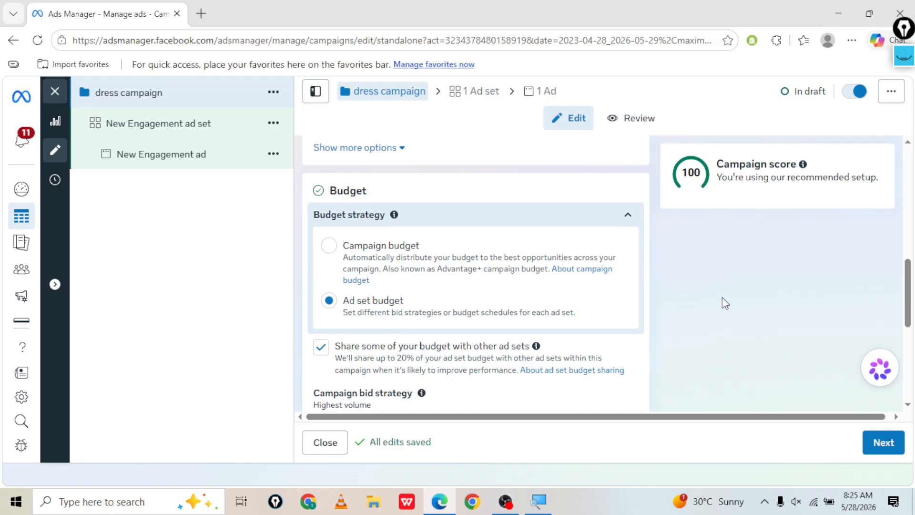
pyautogui.scroll(-2, 722, 300)
pyautogui.scroll(-2, 722, 296)
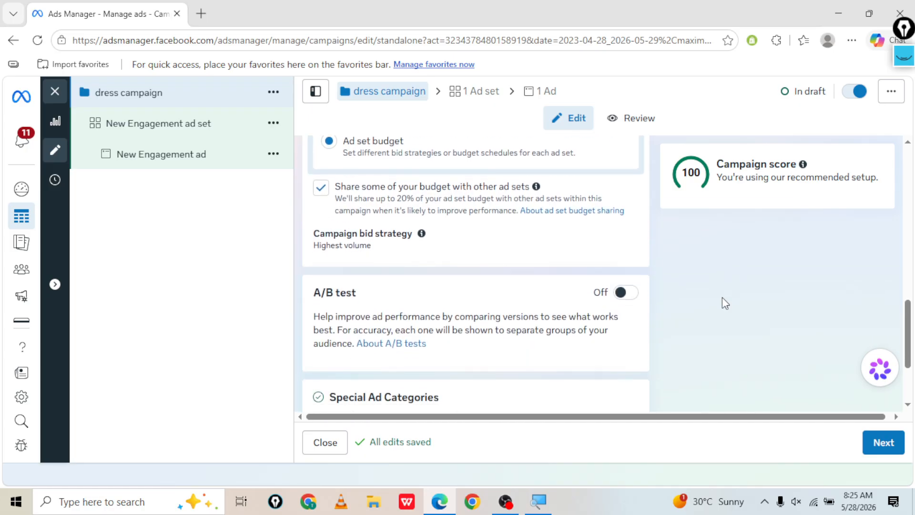
pyautogui.scroll(-2, 469, 275)
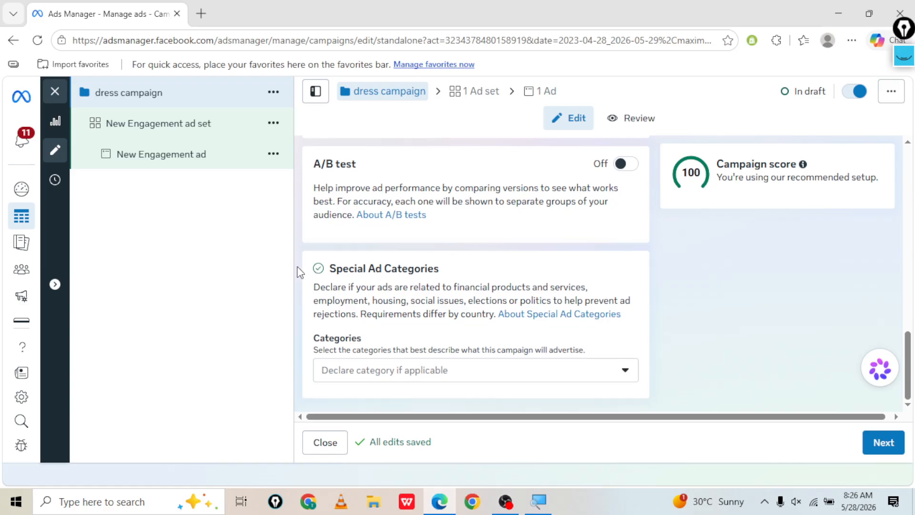
pyautogui.tripleClick(344, 275)
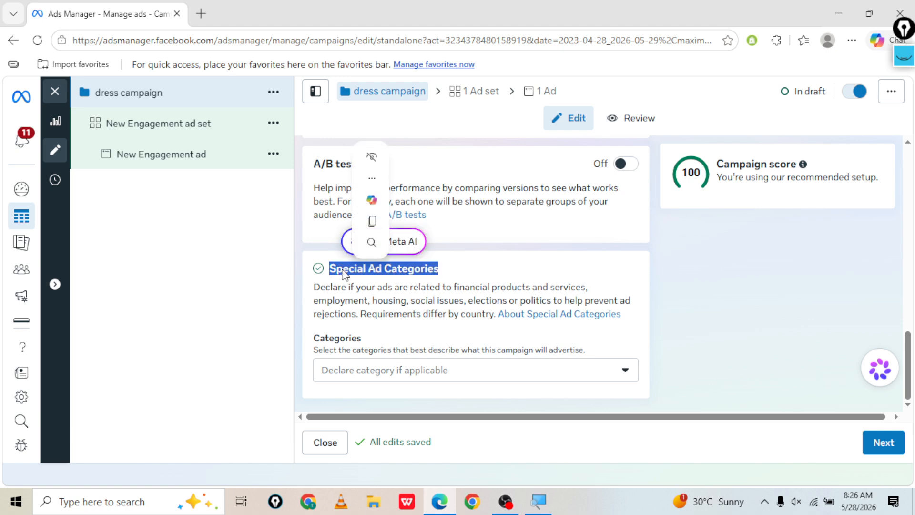
pyautogui.click(280, 297)
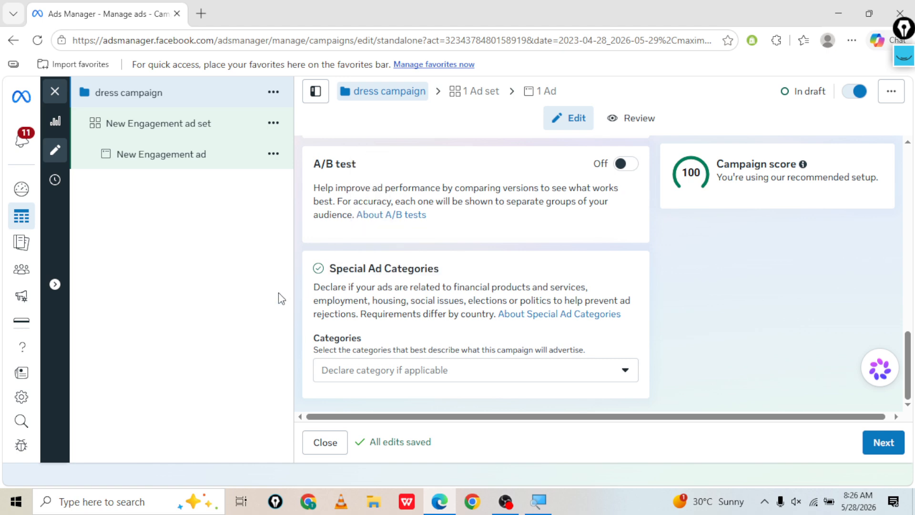
# Read through the available special ad categories and close the list without declaring one
pyautogui.click(379, 368)
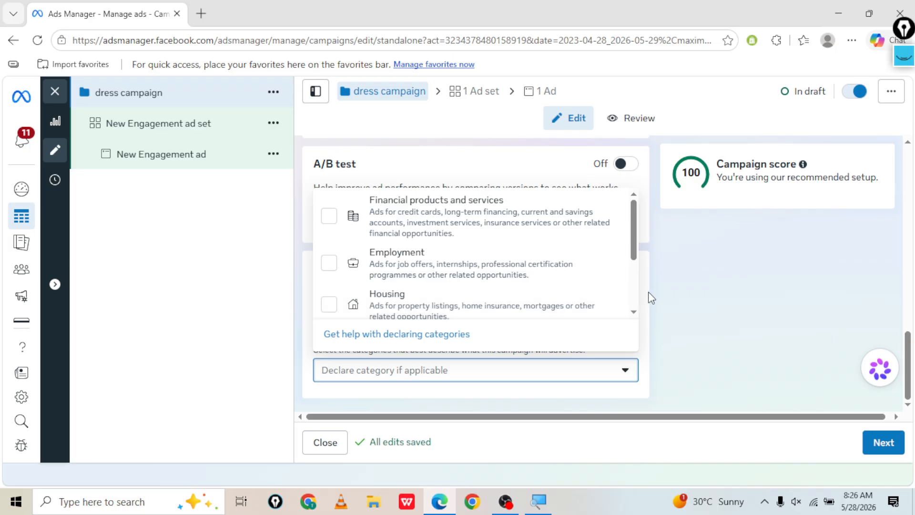
pyautogui.scroll(-2, 605, 282)
pyautogui.scroll(3, 606, 282)
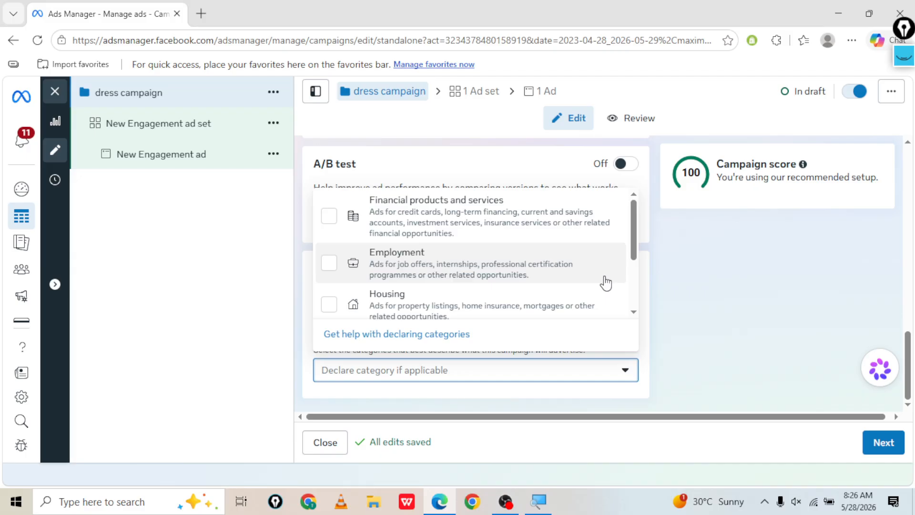
pyautogui.scroll(-1, 596, 249)
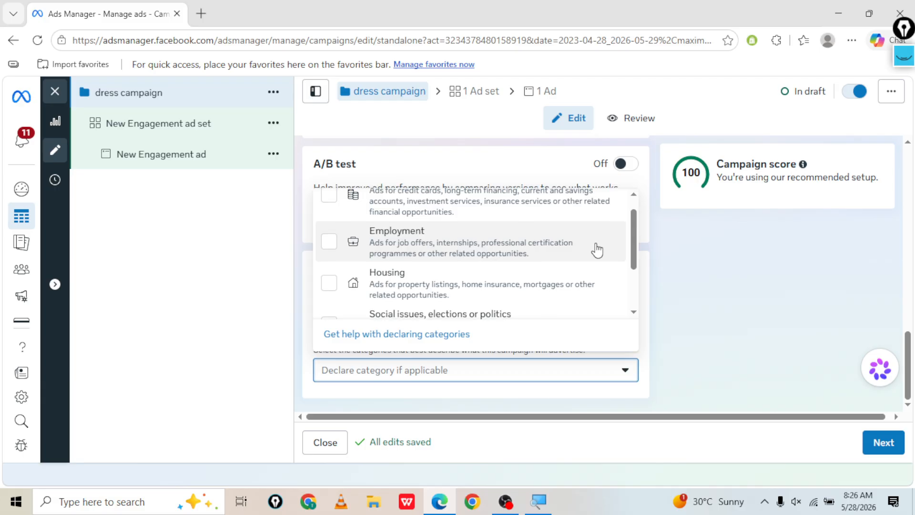
pyautogui.scroll(-3, 596, 249)
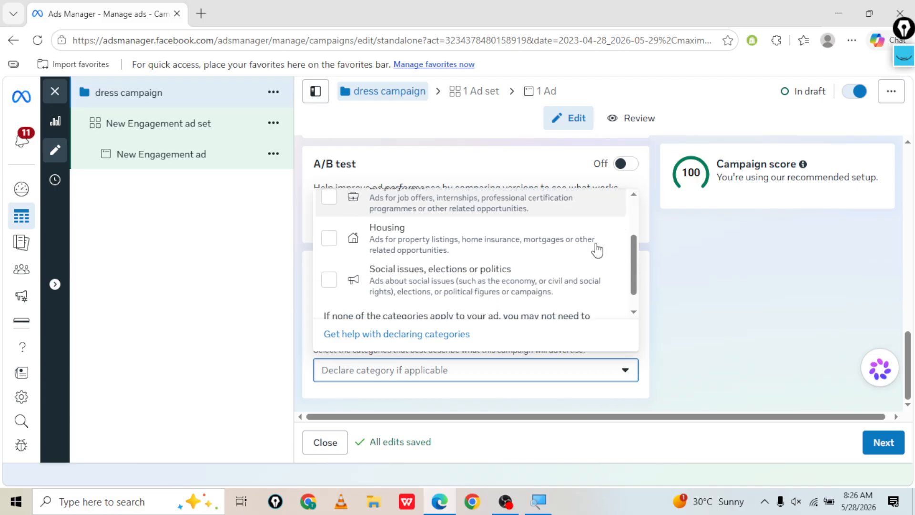
pyautogui.scroll(4, 596, 249)
pyautogui.scroll(-3, 597, 249)
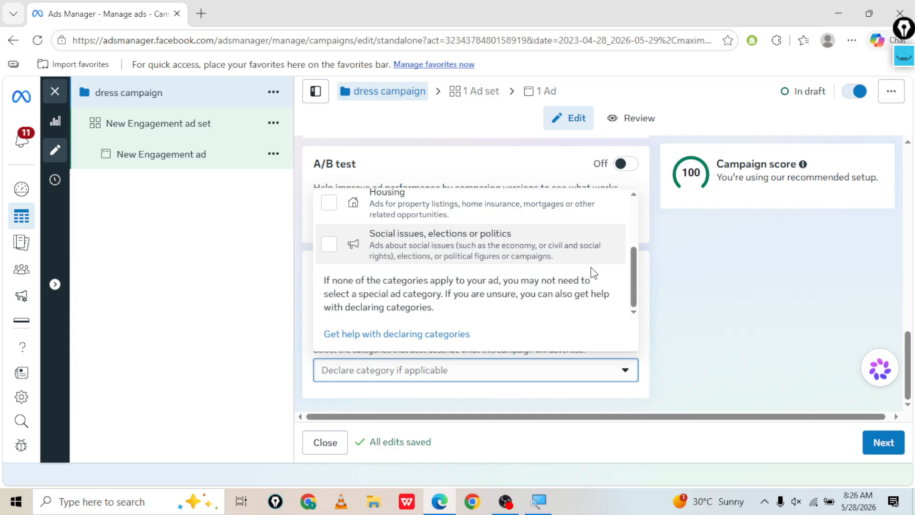
pyautogui.scroll(3, 476, 244)
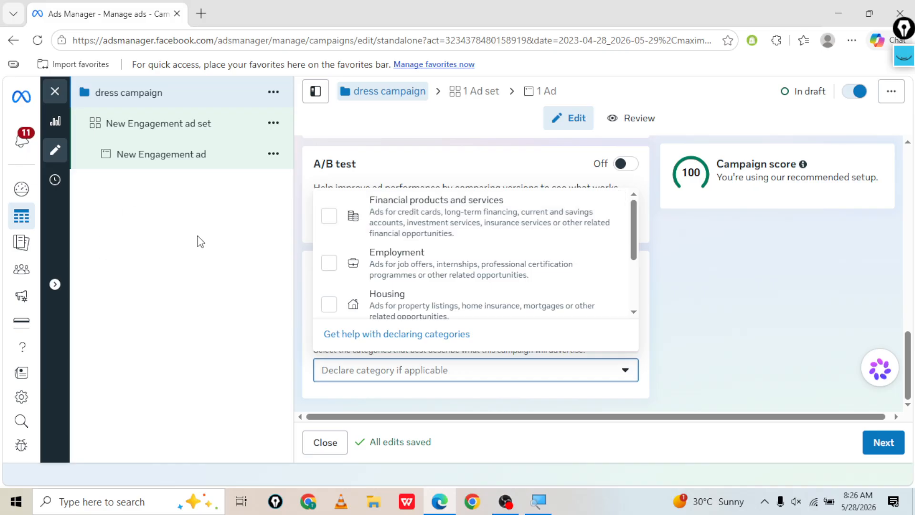
pyautogui.click(251, 242)
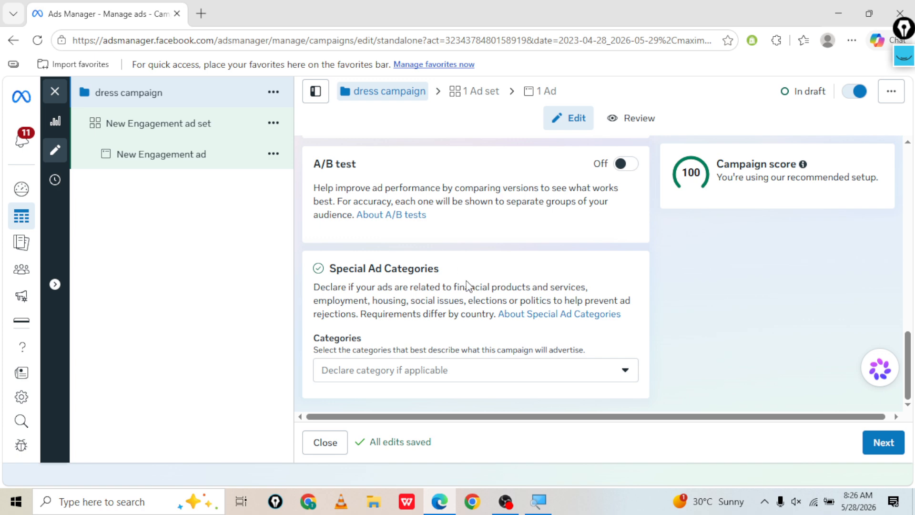
# Check the special ad category options once more and close the list with none declared
pyautogui.click(460, 383)
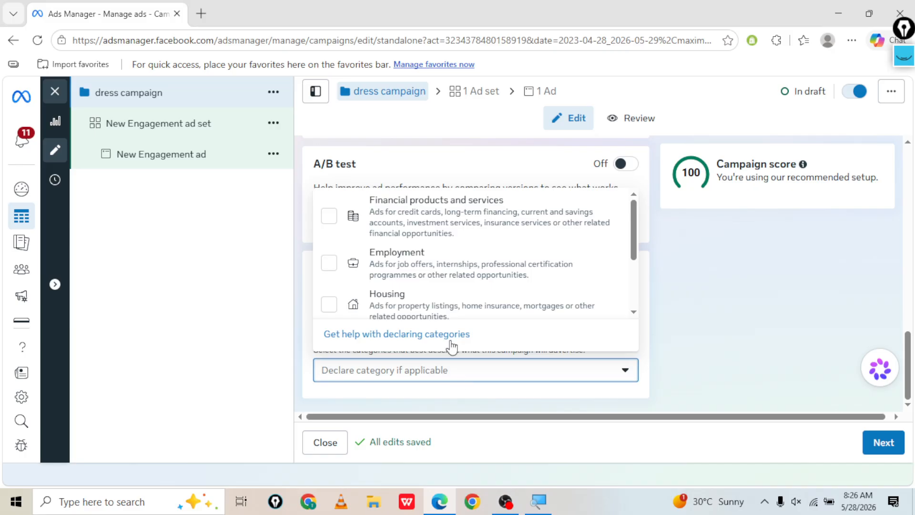
pyautogui.scroll(-3, 432, 265)
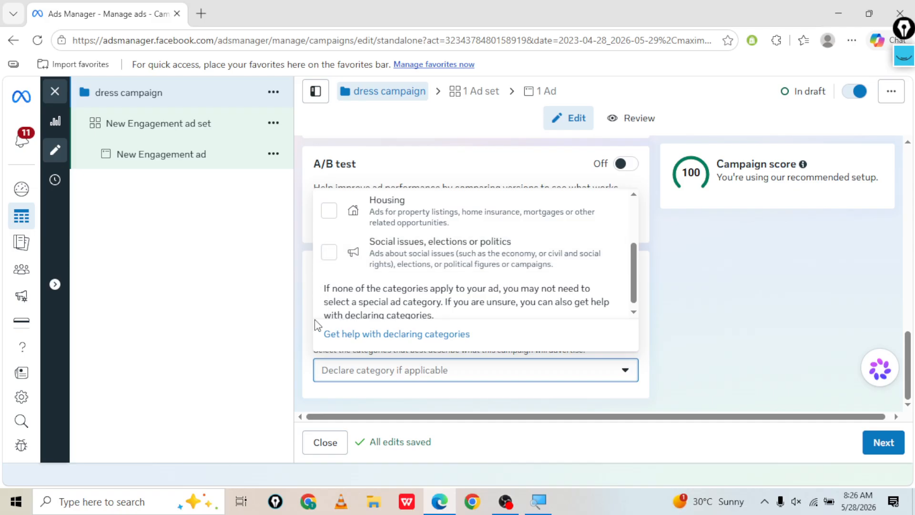
pyautogui.click(298, 325)
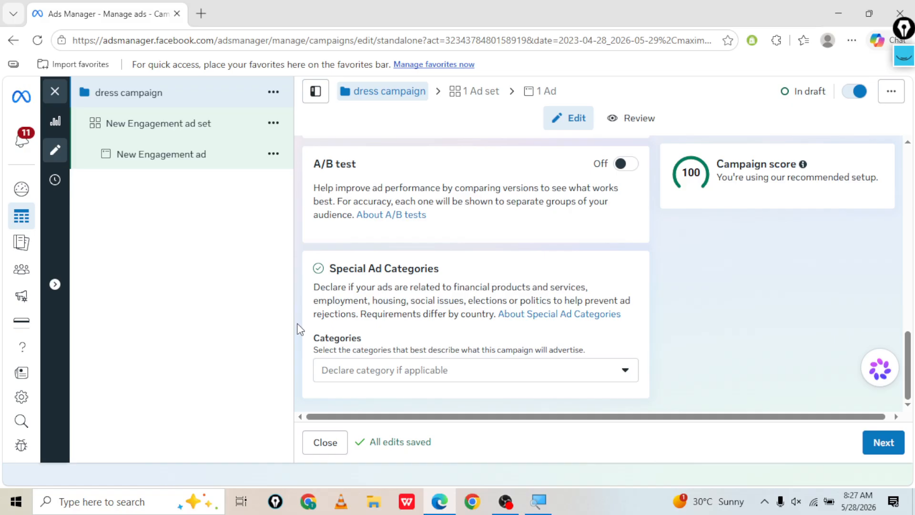
# Review the campaign's objective, budget strategy, budget sharing, bid strategy and A/B test settings again
pyautogui.scroll(10, 298, 326)
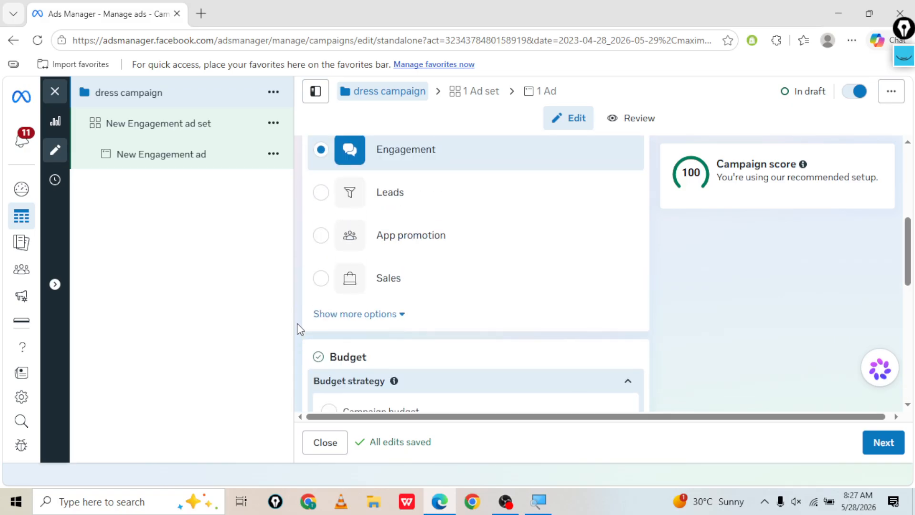
pyautogui.scroll(-10, 297, 326)
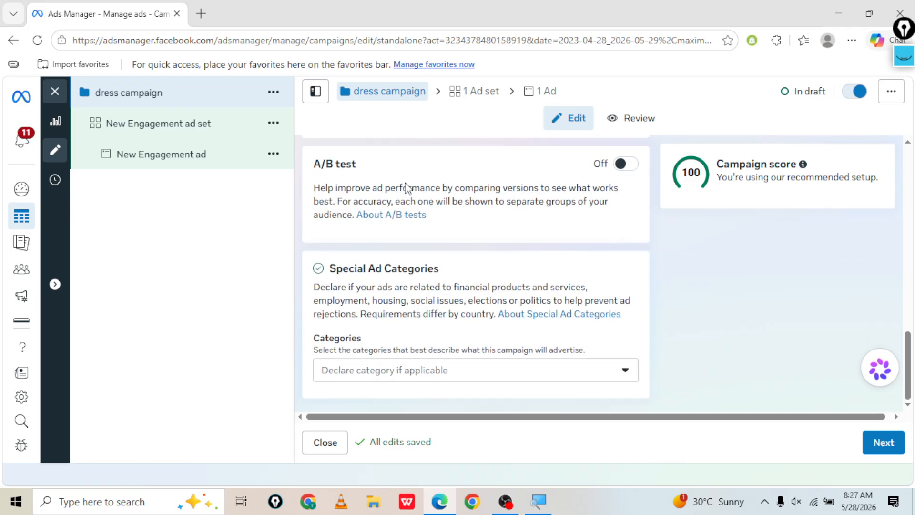
pyautogui.scroll(2, 372, 214)
pyautogui.scroll(2, 376, 220)
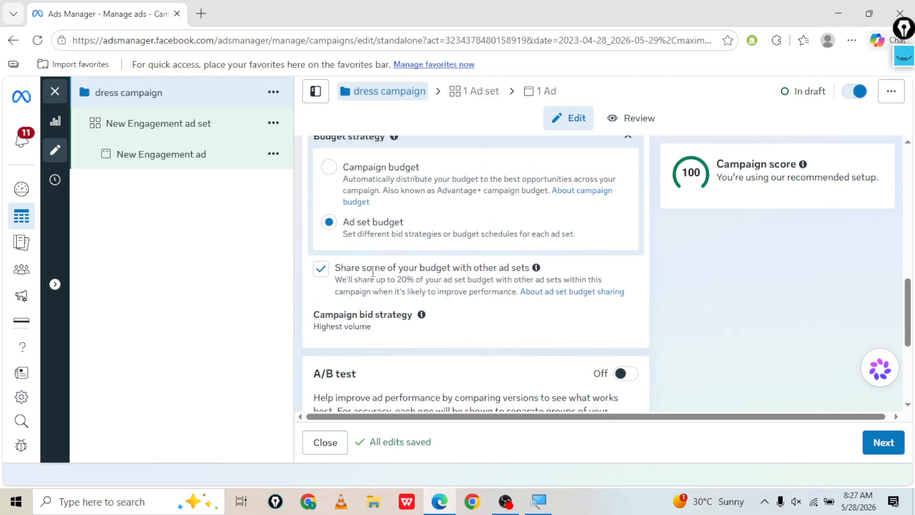
pyautogui.scroll(1, 395, 194)
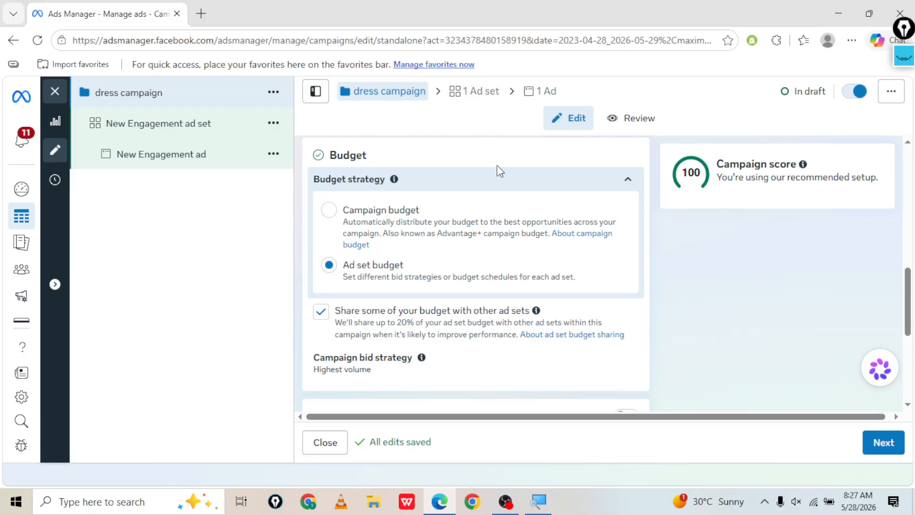
pyautogui.scroll(-4, 498, 170)
pyautogui.scroll(14, 498, 171)
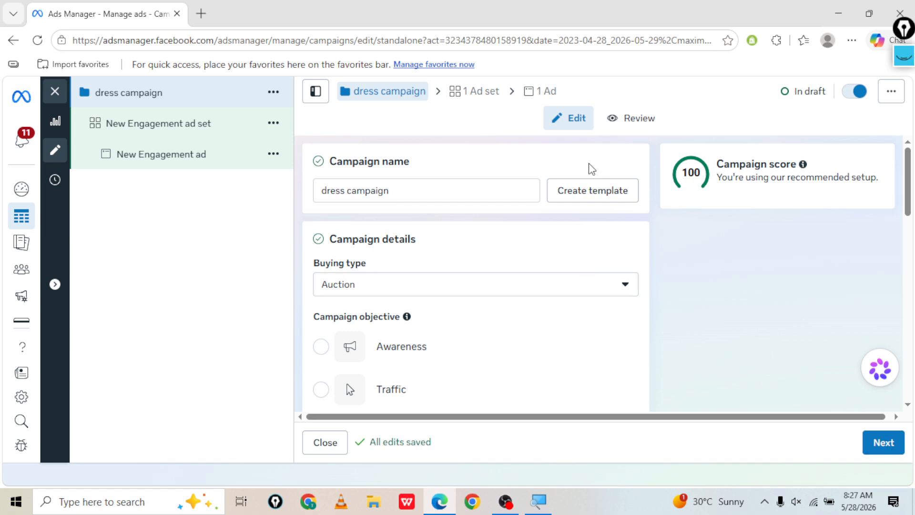
# Open the campaign's ad set and rename it "dress ad set" by replacing the words "New Engagement"
pyautogui.click(474, 91)
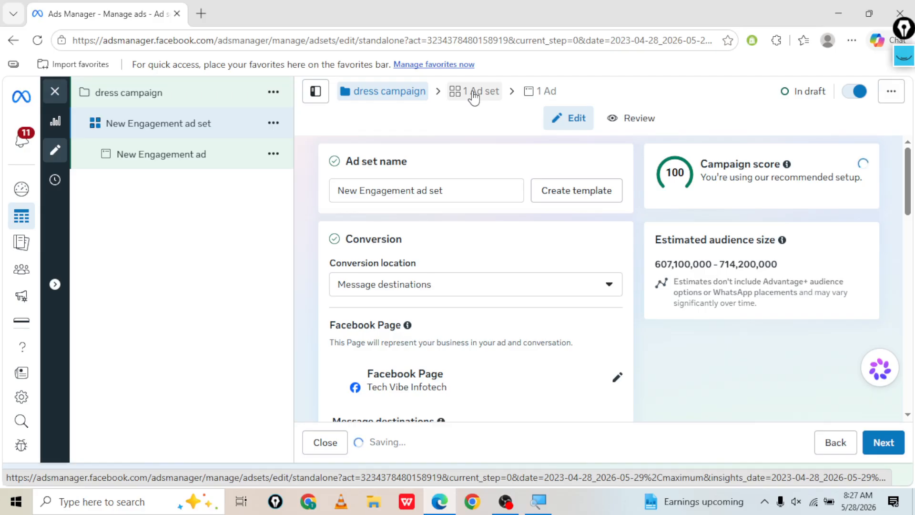
pyautogui.moveTo(414, 190); pyautogui.dragTo(387, 190)
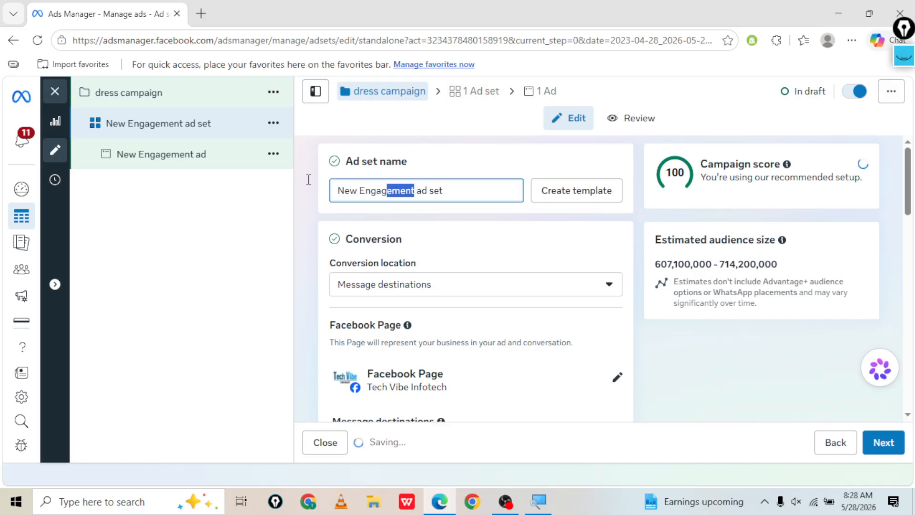
pyautogui.moveTo(309, 179); pyautogui.dragTo(308, 185)
pyautogui.write('dress')
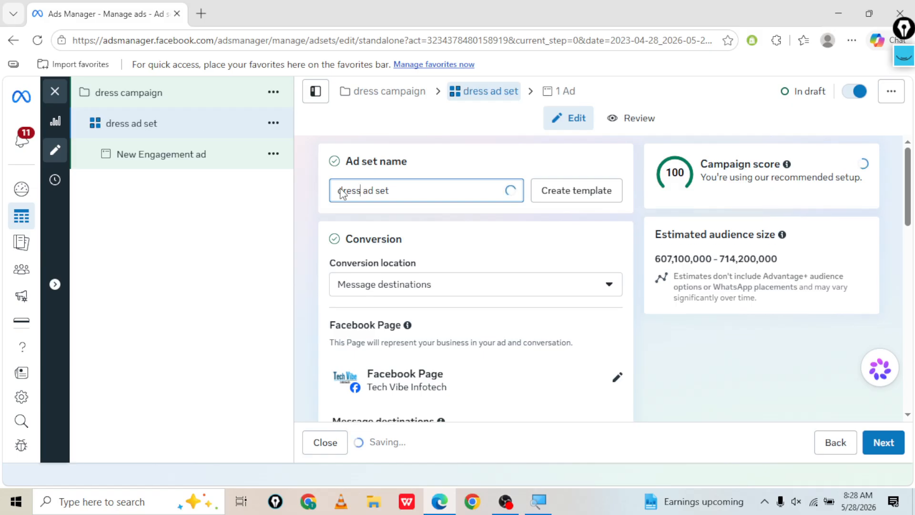
pyautogui.moveTo(363, 191); pyautogui.dragTo(416, 192)
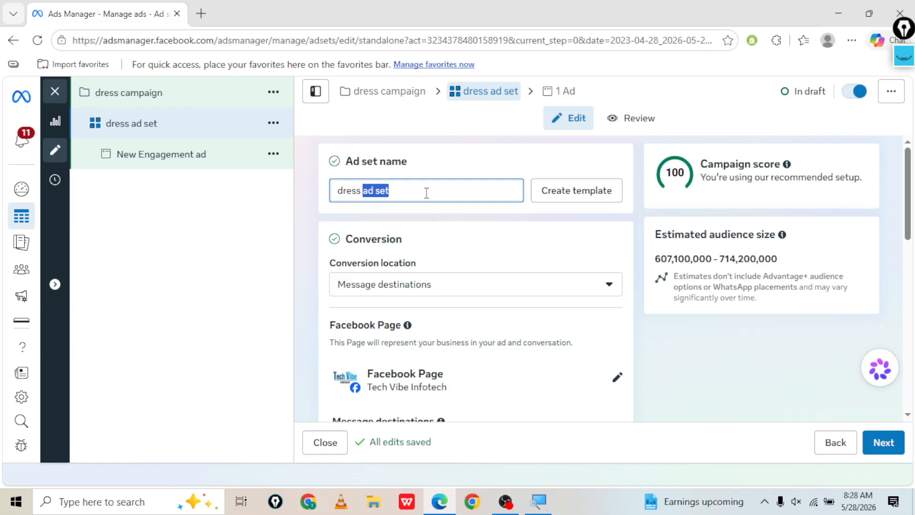
pyautogui.click(300, 216)
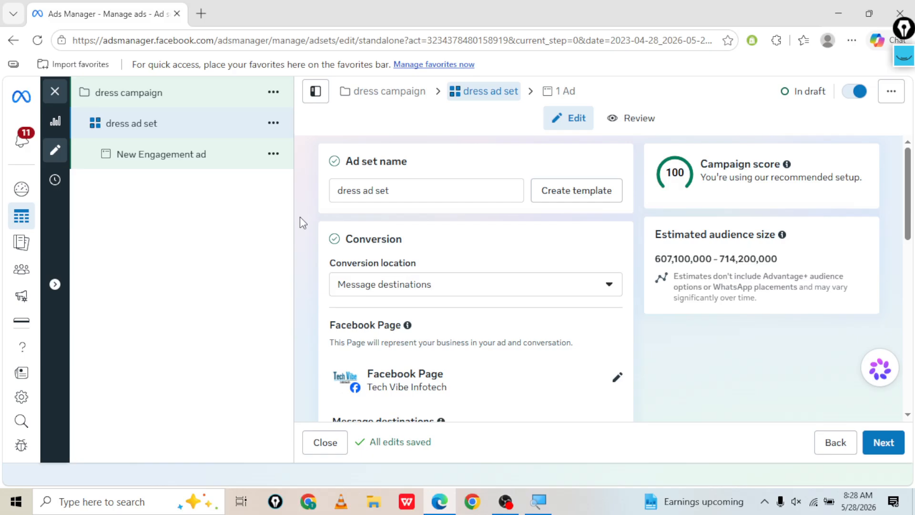
# Look over the ad set's settings from its name to the value rules, and highlight the Conversion heading
pyautogui.scroll(-2, 299, 217)
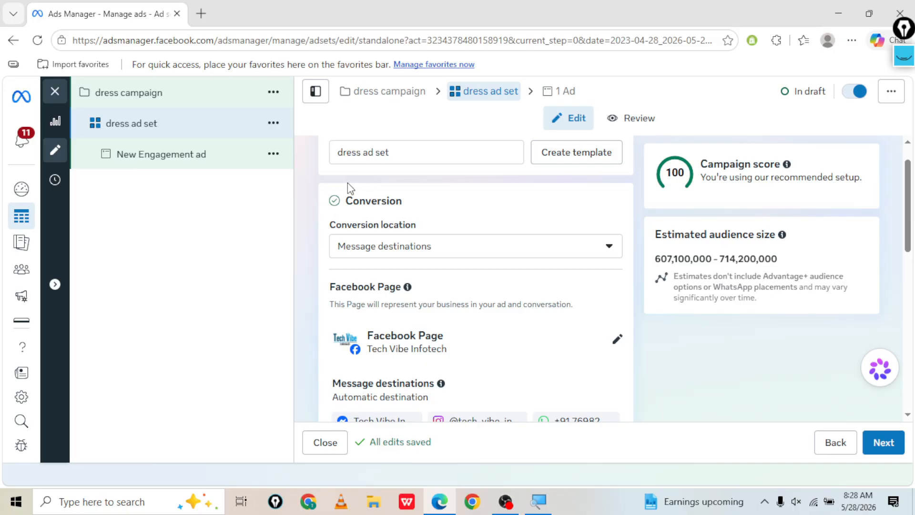
pyautogui.scroll(1, 324, 179)
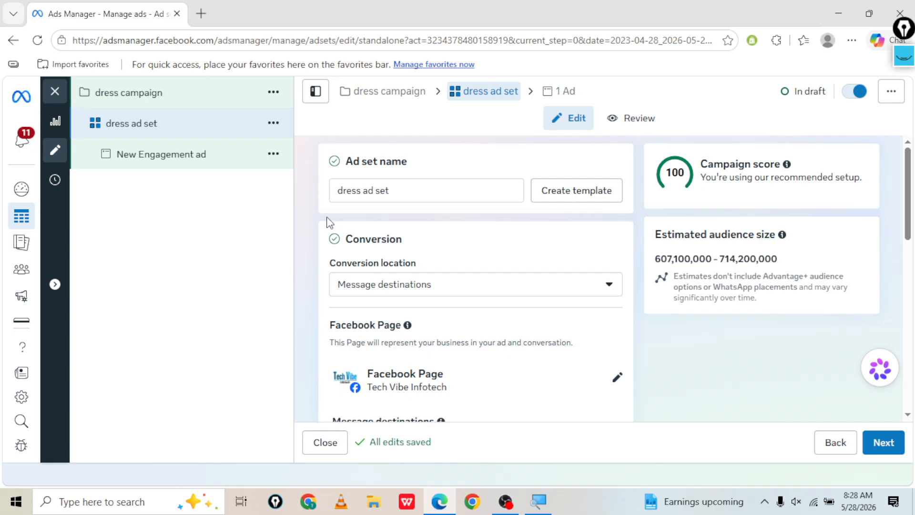
pyautogui.scroll(-6, 337, 224)
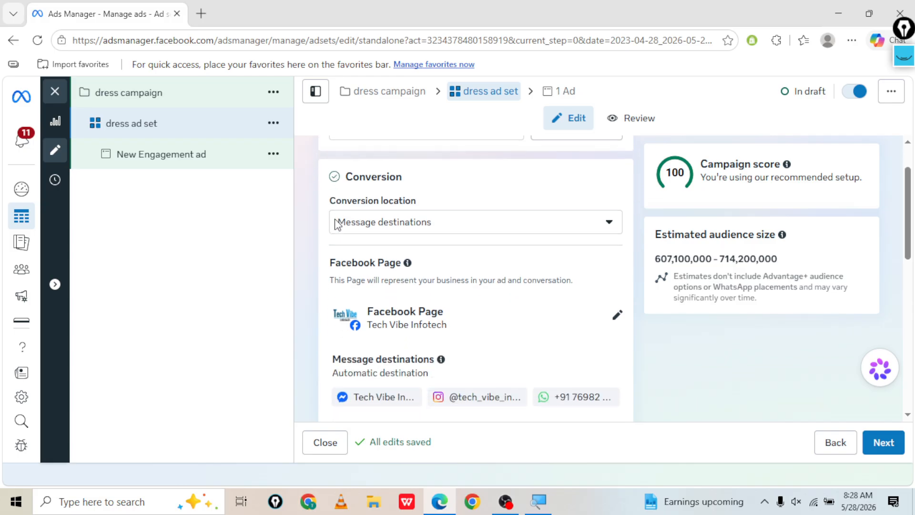
pyautogui.scroll(-4, 337, 224)
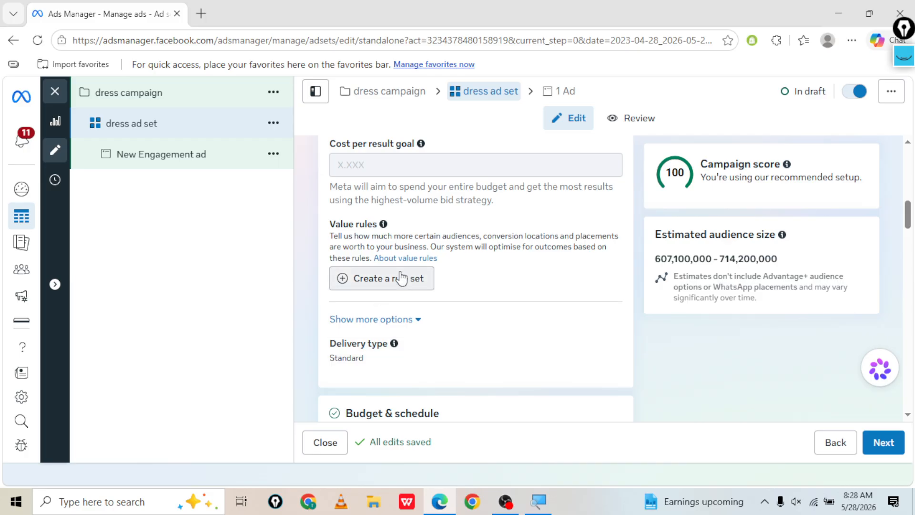
pyautogui.scroll(6, 401, 276)
pyautogui.scroll(5, 401, 276)
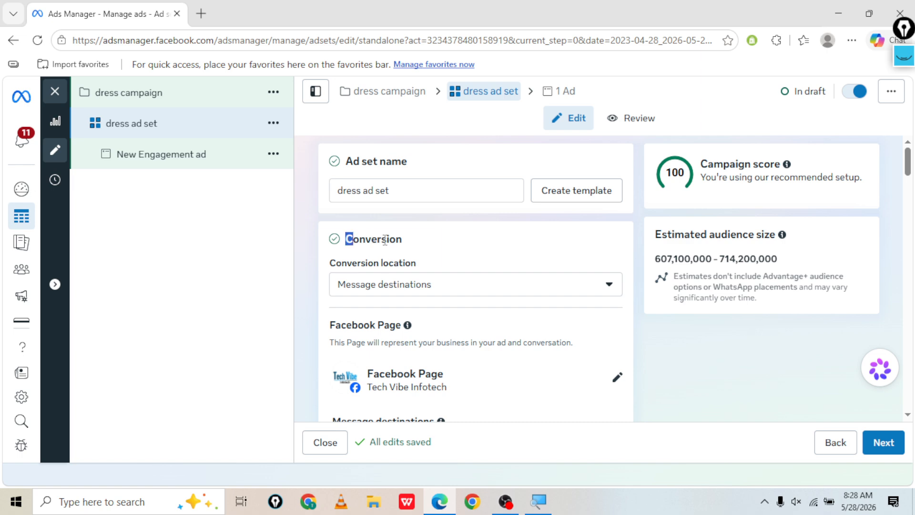
pyautogui.moveTo(345, 239); pyautogui.dragTo(418, 241)
pyautogui.click(418, 241)
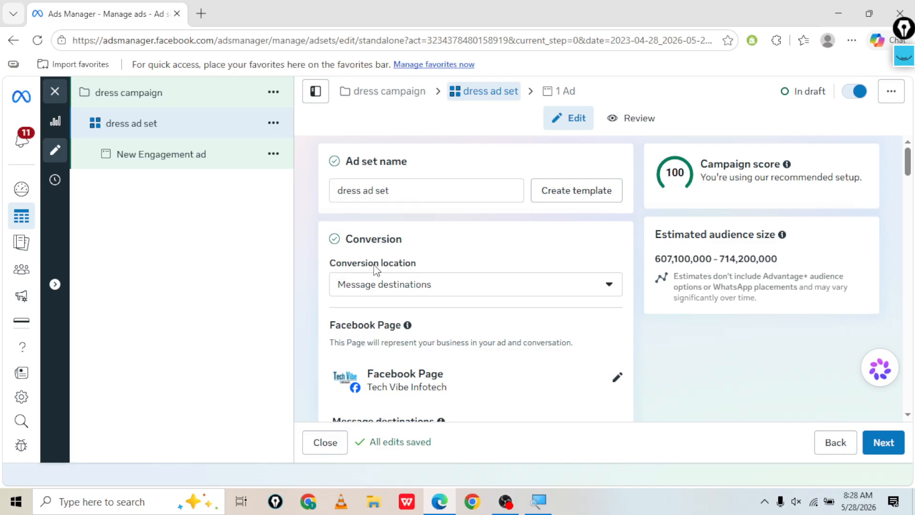
# Read through the available conversion locations and close the list, keeping Message destinations
pyautogui.click(370, 291)
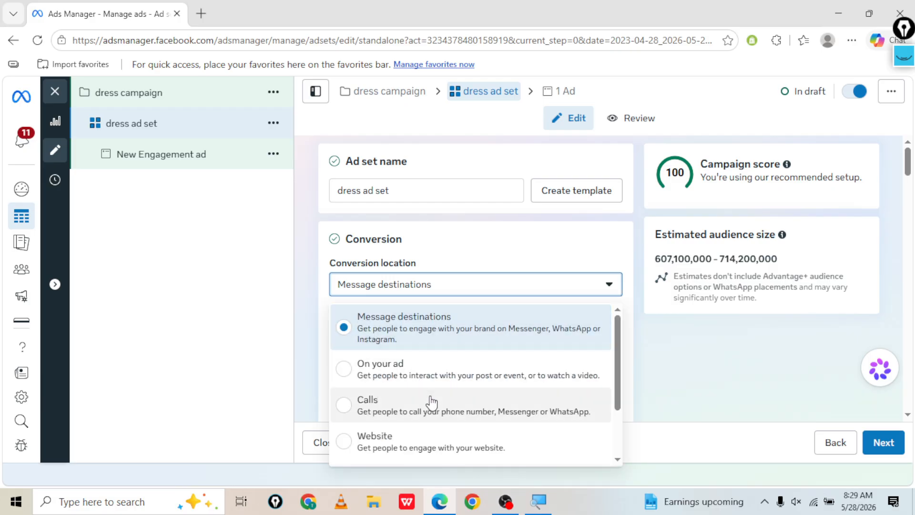
pyautogui.scroll(-2, 450, 443)
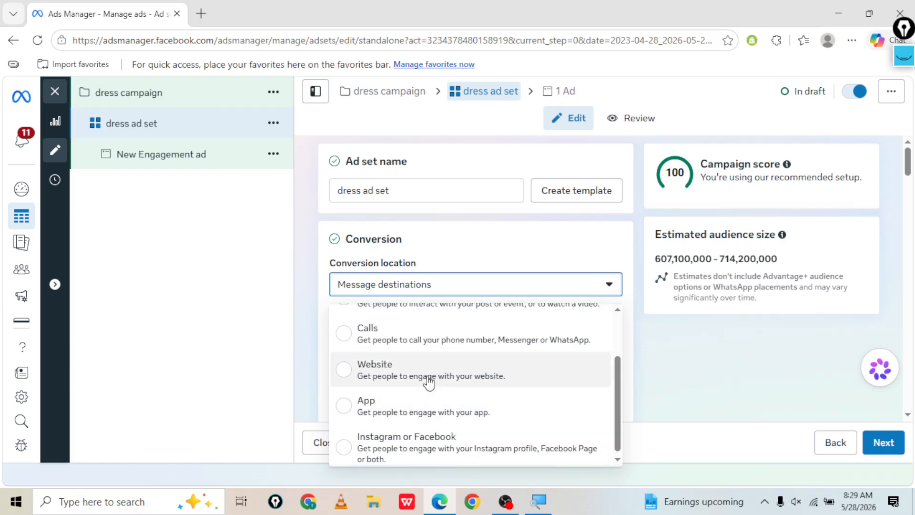
pyautogui.scroll(2, 429, 381)
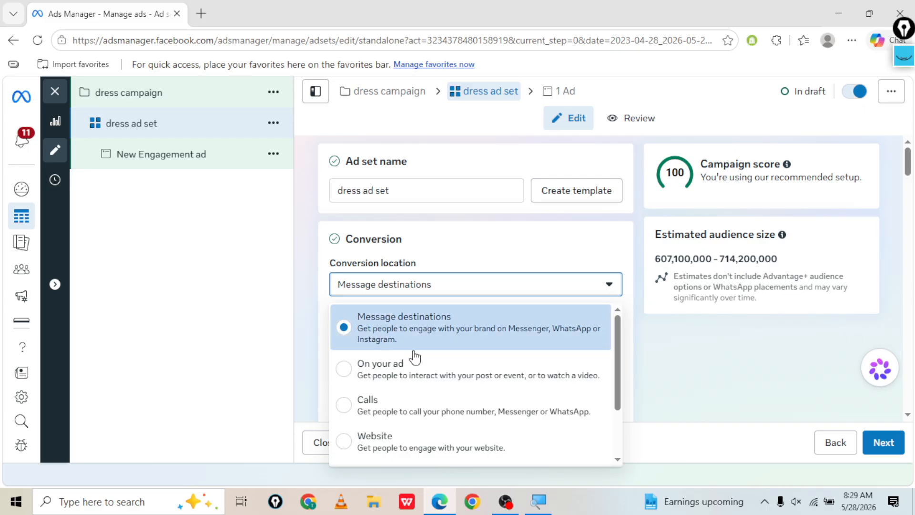
pyautogui.click(386, 292)
# Highlight the Facebook Page heading and examine the Page and message destinations assigned to the ad set
pyautogui.scroll(-2, 386, 294)
pyautogui.moveTo(326, 215); pyautogui.dragTo(406, 217)
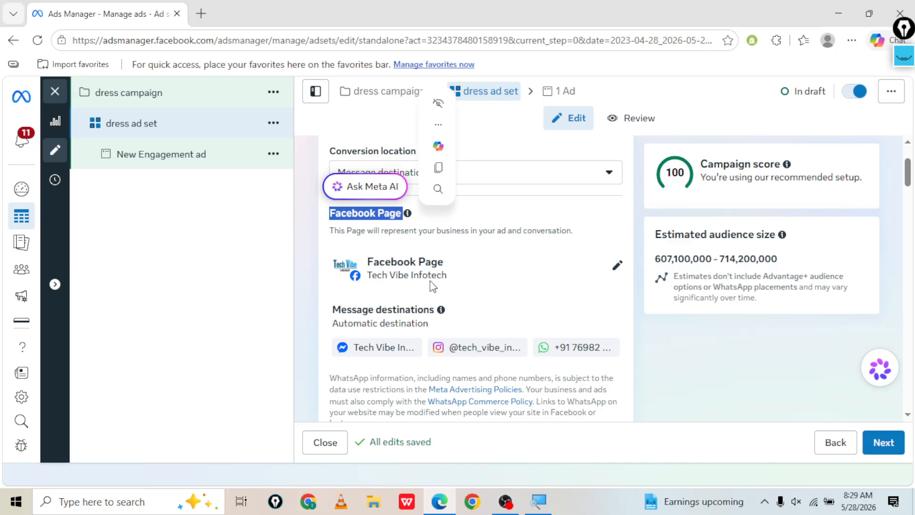
pyautogui.click(306, 260)
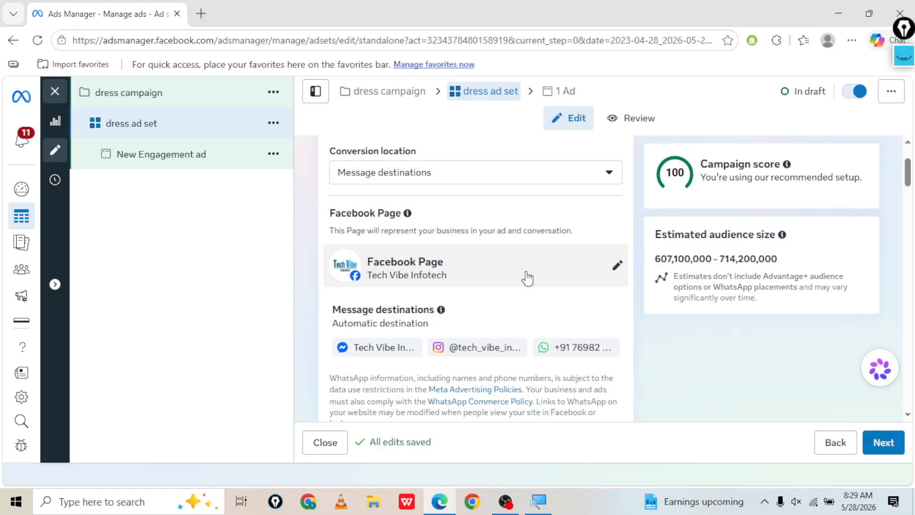
pyautogui.scroll(-1, 527, 278)
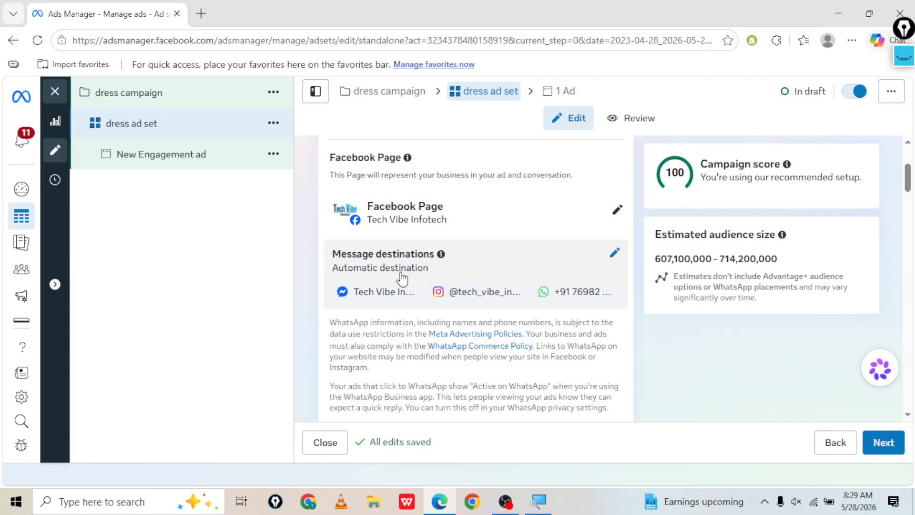
# Switch the message destinations to Manual destination and deselect Messenger and Instagram, leaving only WhatsApp
pyautogui.click(492, 278)
pyautogui.scroll(-1, 492, 279)
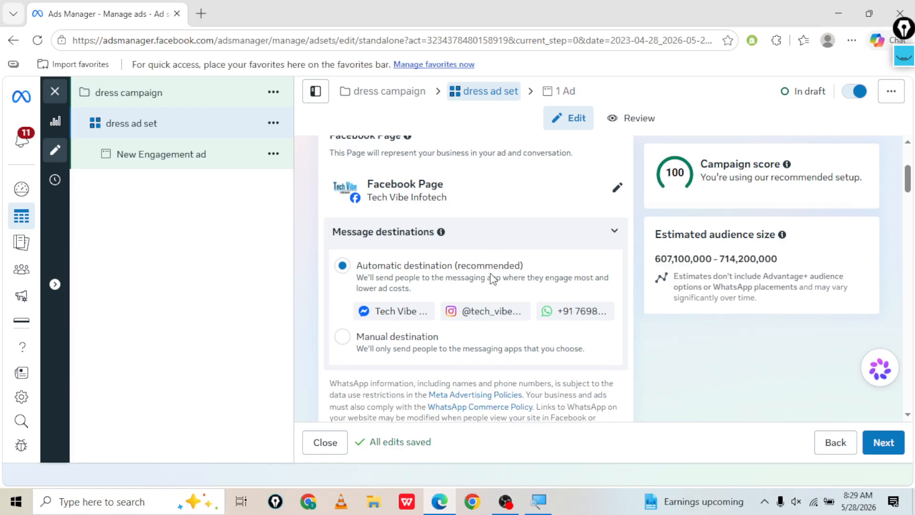
pyautogui.click(378, 341)
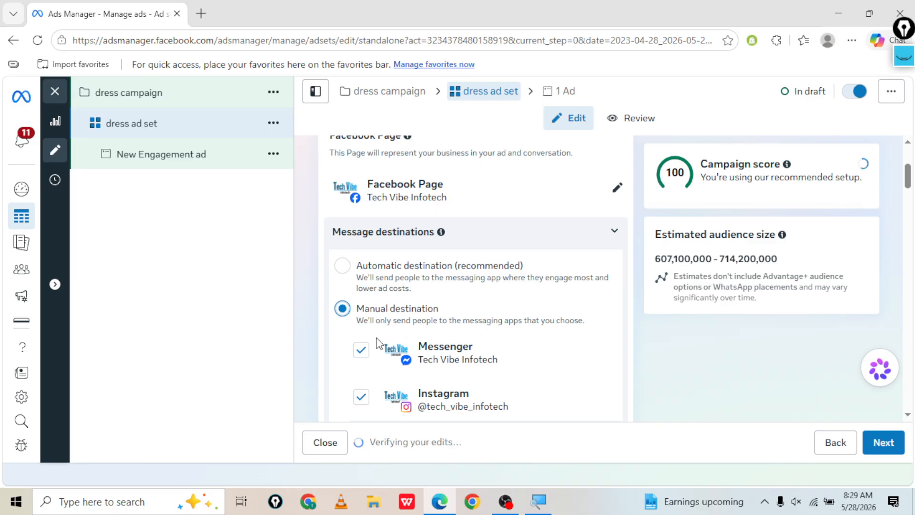
pyautogui.scroll(-3, 382, 271)
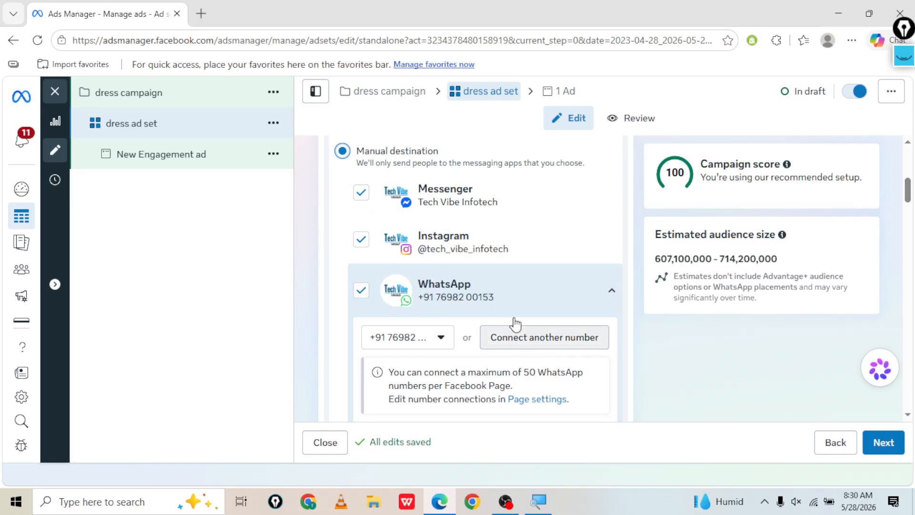
pyautogui.tripleClick(422, 203)
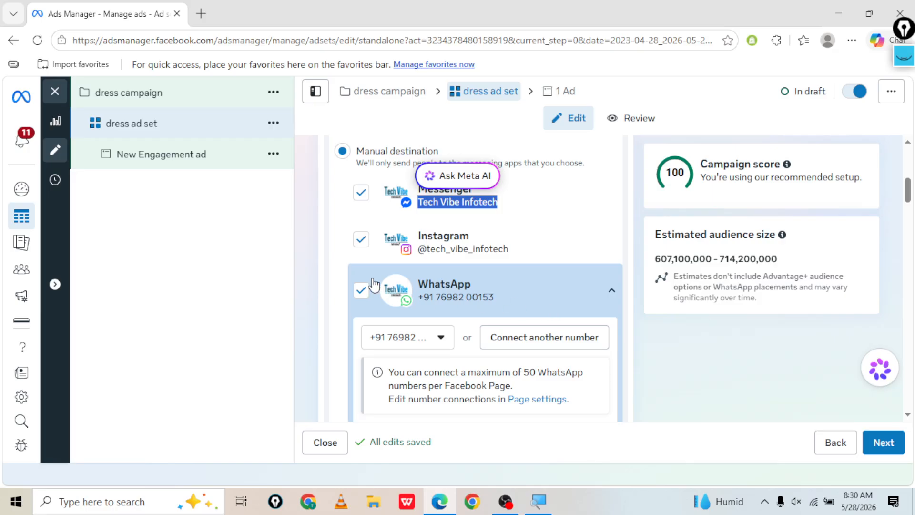
pyautogui.click(301, 249)
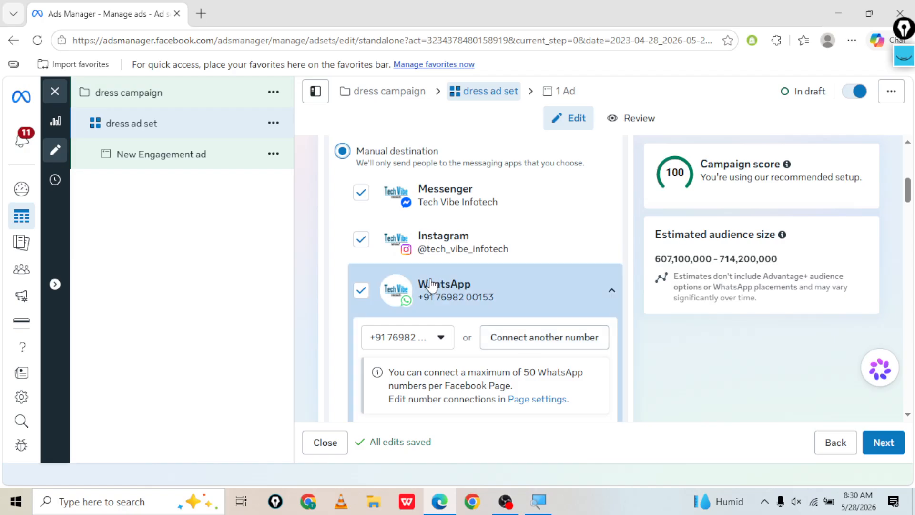
pyautogui.click(362, 239)
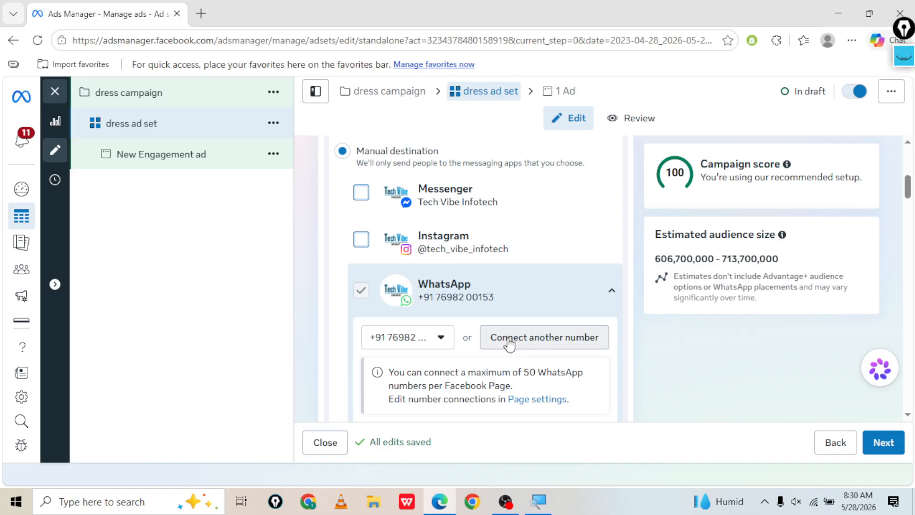
# Inspect the form for connecting another WhatsApp number and the list of connected numbers, closing both without changes
pyautogui.click(523, 349)
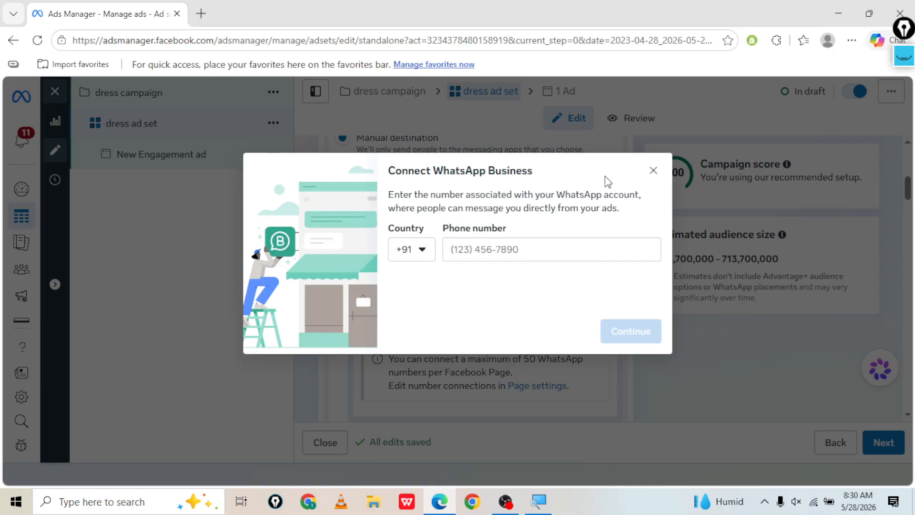
pyautogui.click(652, 172)
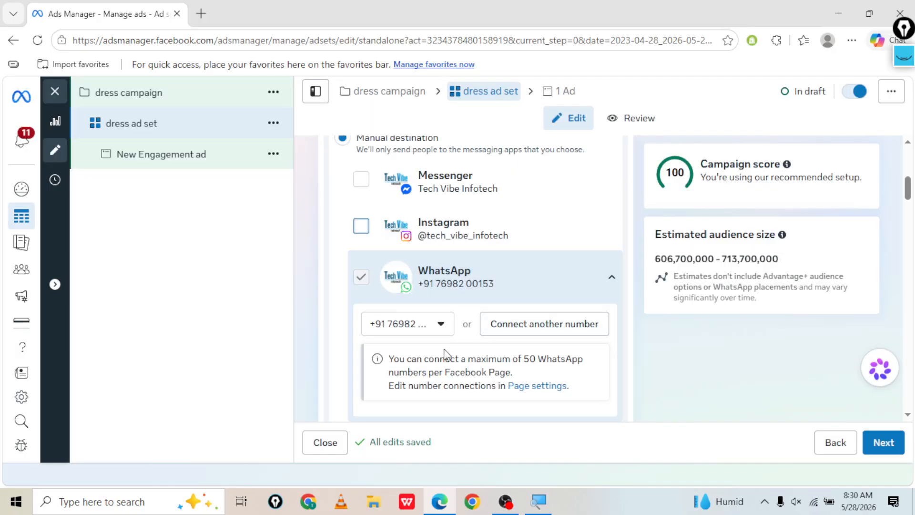
pyautogui.click(426, 332)
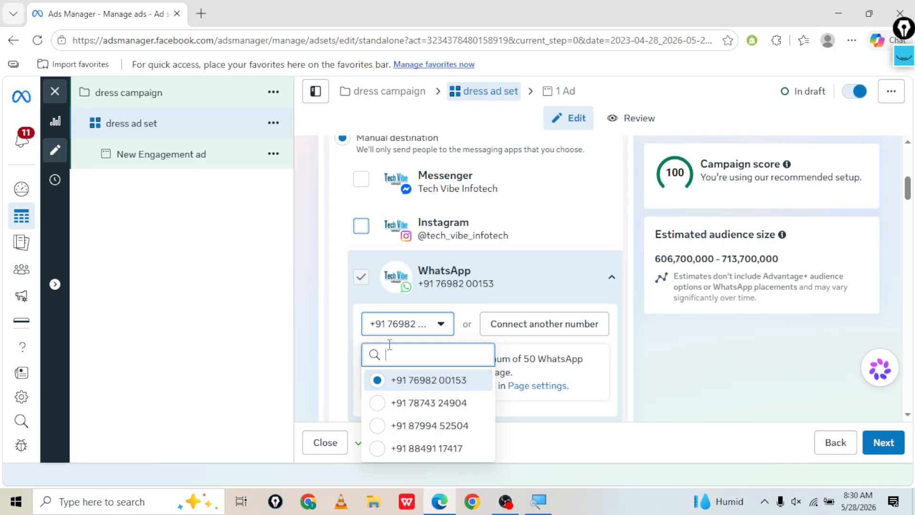
pyautogui.moveTo(384, 328); pyautogui.dragTo(382, 327)
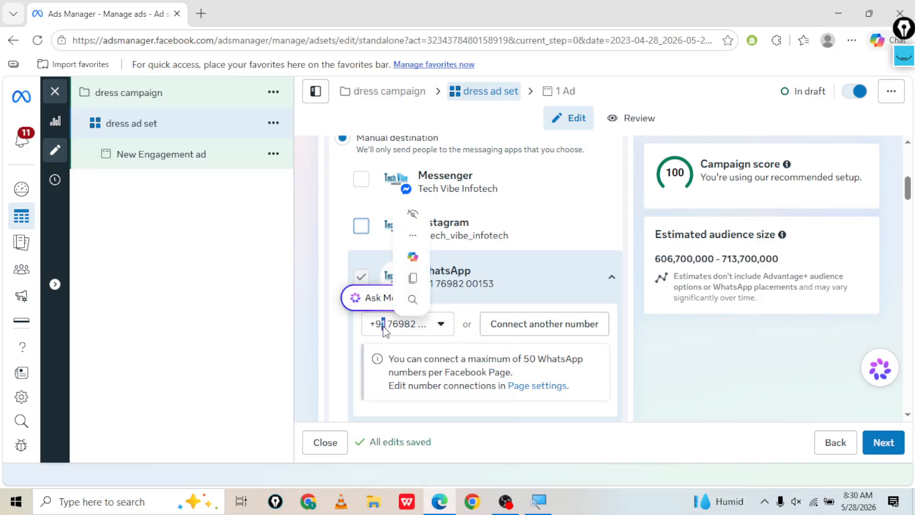
# Read through the available performance goals and close the list, keeping Maximise number of conversations
pyautogui.click(329, 324)
pyautogui.scroll(-3, 330, 324)
pyautogui.scroll(-5, 329, 325)
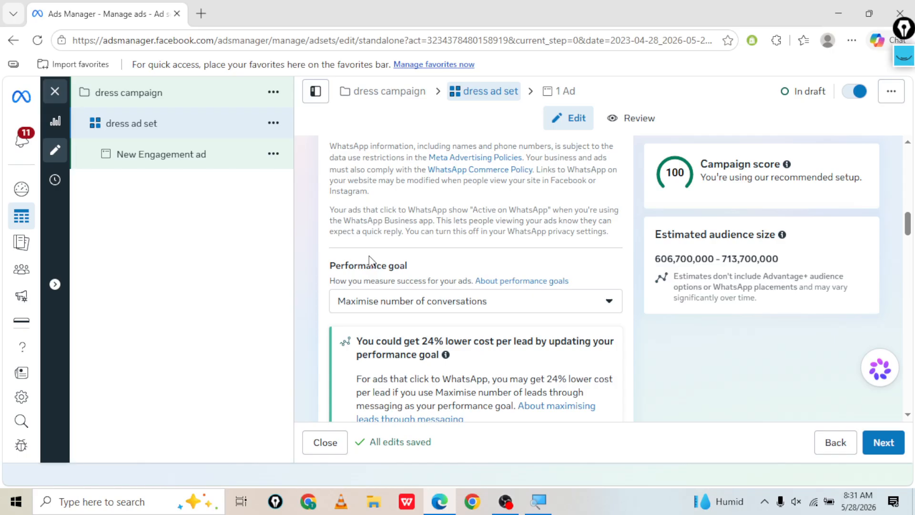
pyautogui.click(406, 316)
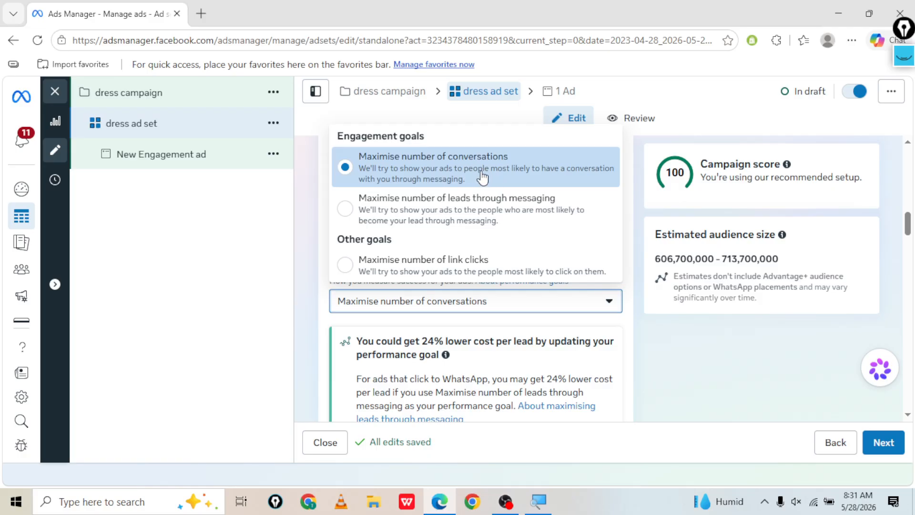
pyautogui.click(520, 305)
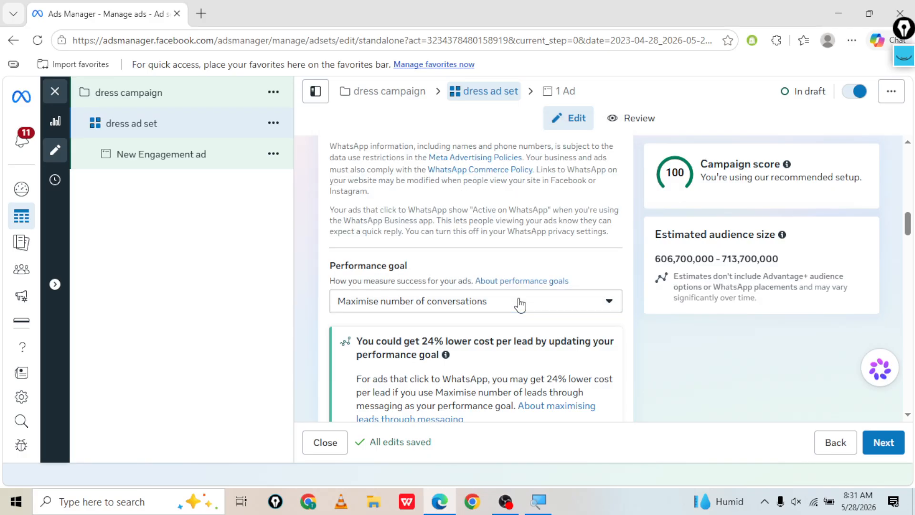
# Skim the cost per result goal, value rules and budget settings, and return to the Conversion section
pyautogui.scroll(-4, 521, 304)
pyautogui.scroll(-3, 521, 304)
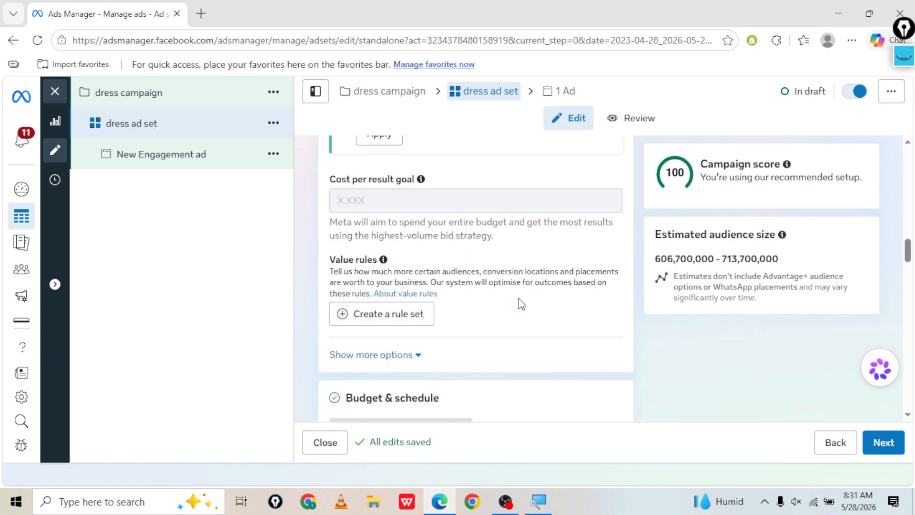
pyautogui.scroll(-3, 448, 233)
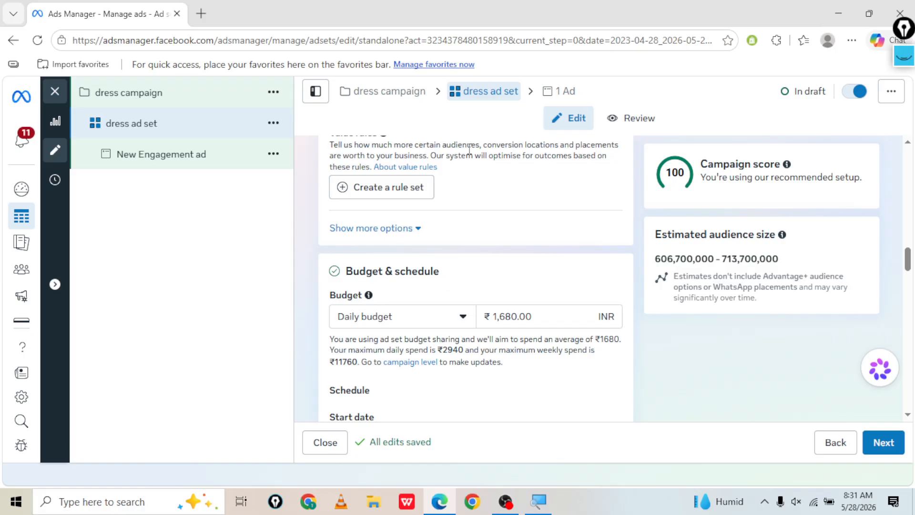
pyautogui.scroll(10, 469, 150)
pyautogui.scroll(2, 468, 150)
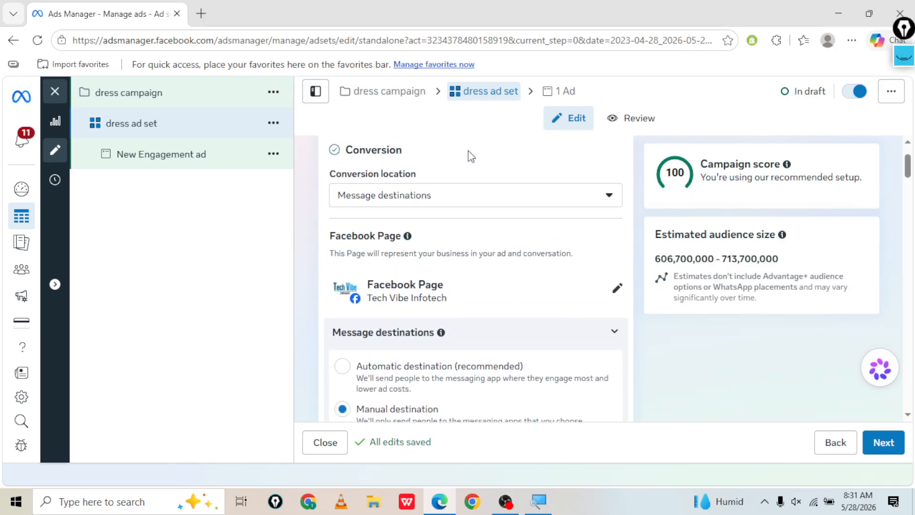
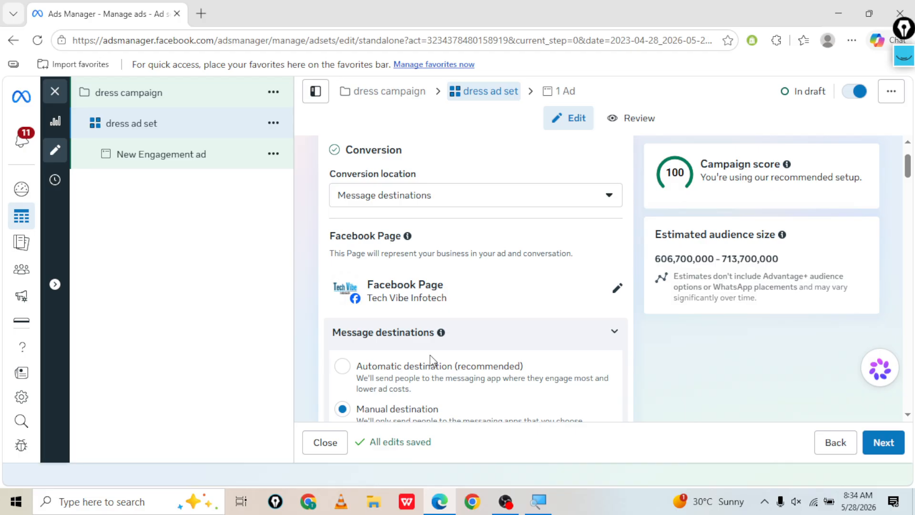
# Review the ad set from message destinations through performance goal and value rules, and highlight the Budget & schedule heading
pyautogui.scroll(-2, 504, 347)
pyautogui.scroll(-1, 506, 346)
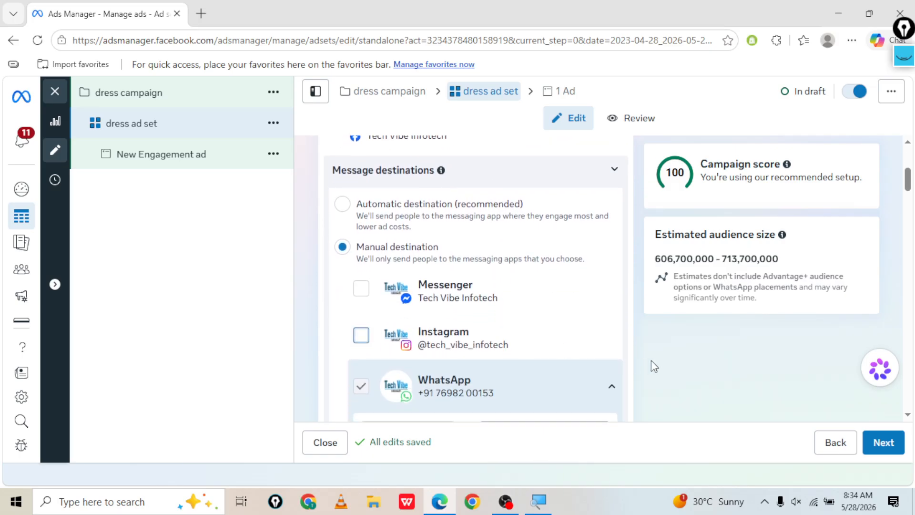
pyautogui.scroll(-2, 650, 359)
pyautogui.scroll(-6, 651, 359)
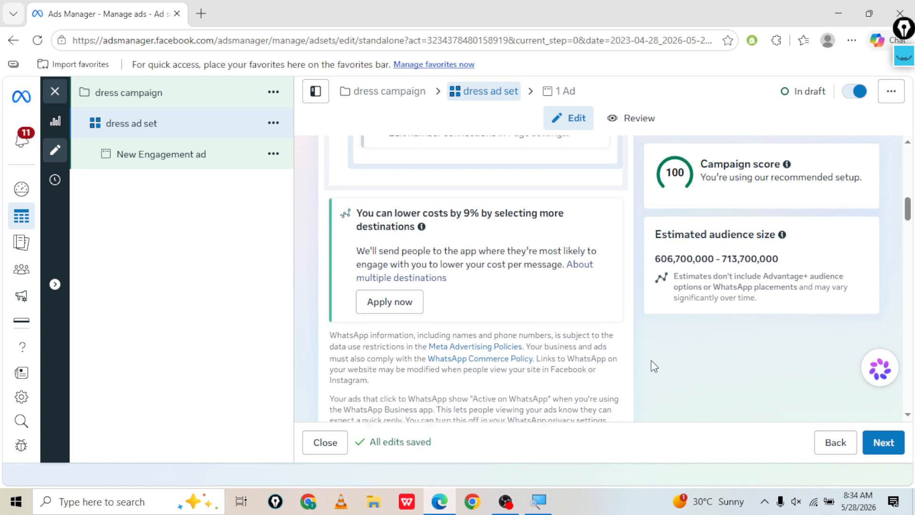
pyautogui.scroll(-4, 651, 360)
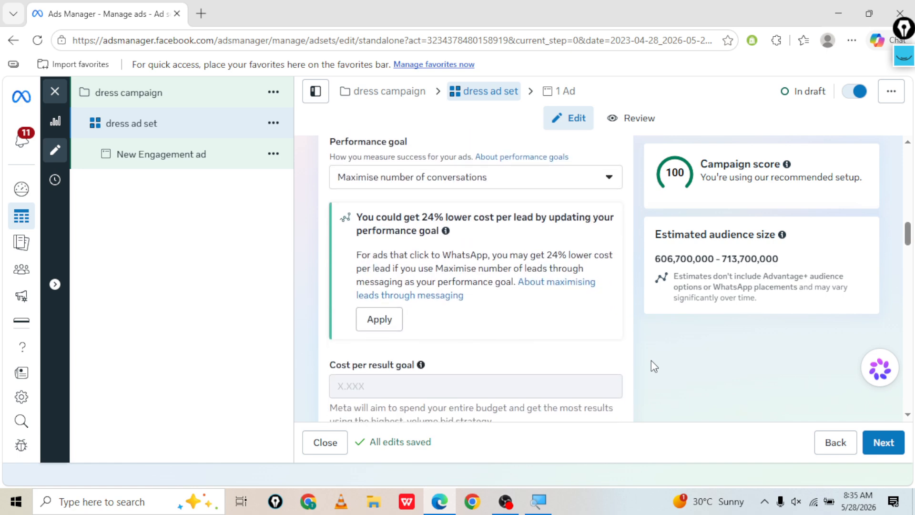
pyautogui.scroll(-5, 406, 193)
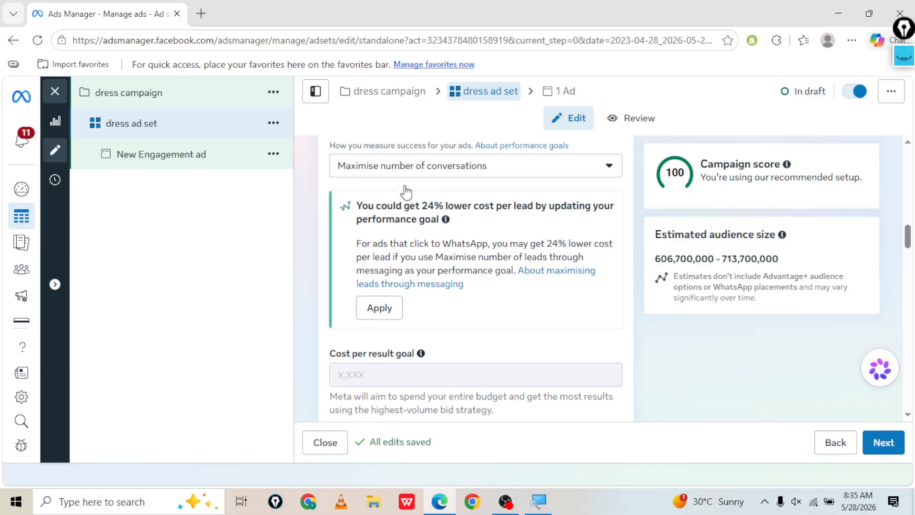
pyautogui.scroll(-3, 405, 191)
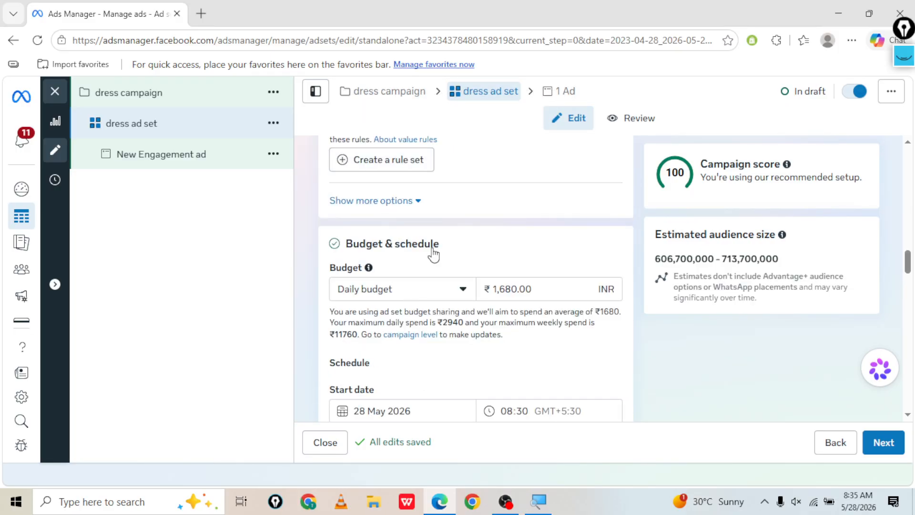
pyautogui.scroll(-1, 402, 219)
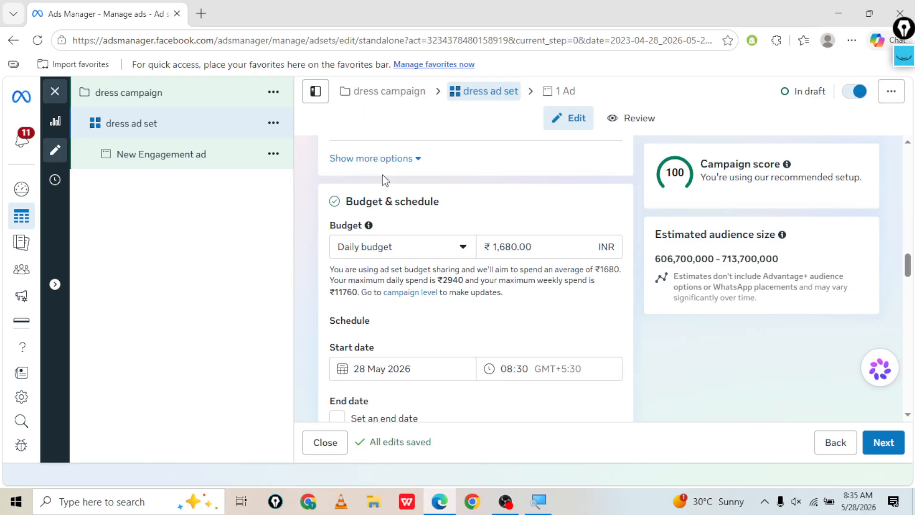
pyautogui.moveTo(345, 206); pyautogui.dragTo(475, 220)
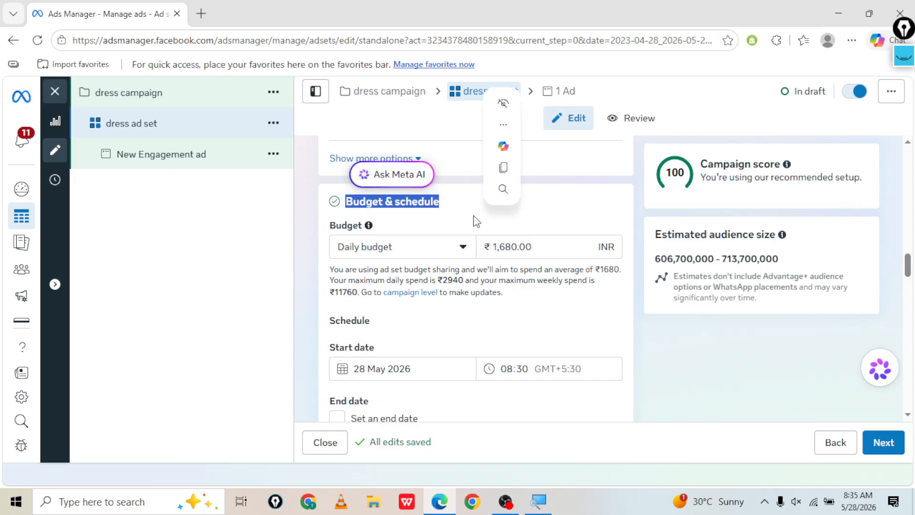
pyautogui.click(473, 199)
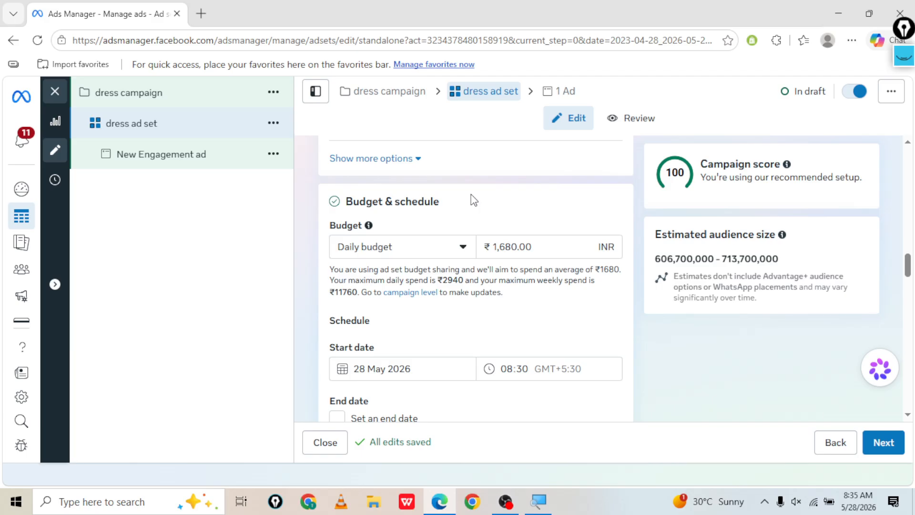
# Set the ad set's daily budget to ₹100.00
pyautogui.click(433, 247)
pyautogui.click(491, 246)
pyautogui.click(486, 250)
pyautogui.write('10')
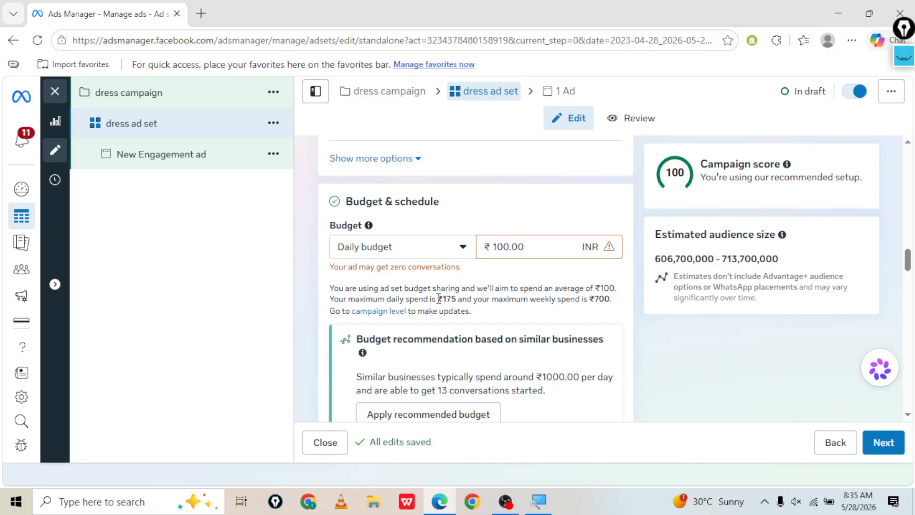
# Examine the maximum daily spend and highlight the budget amount recommended from similar businesses, comparing it with the daily budget
pyautogui.moveTo(438, 297); pyautogui.dragTo(468, 299)
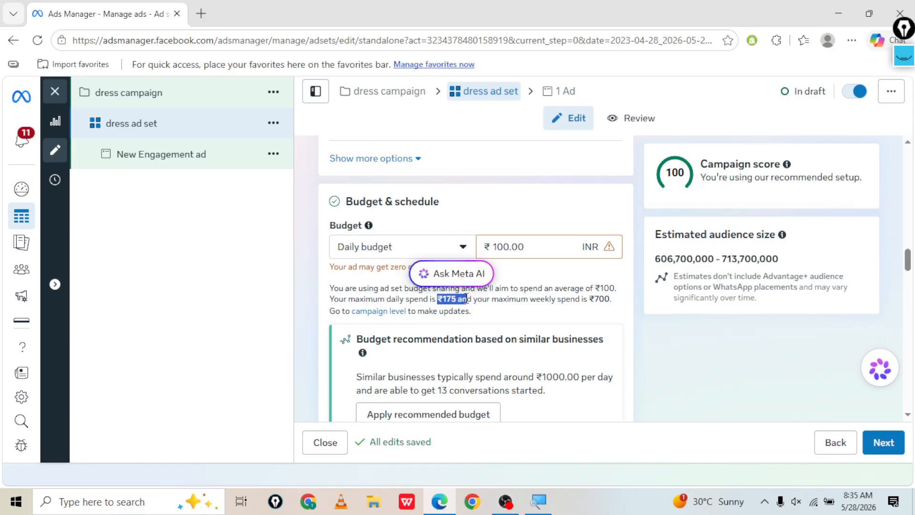
pyautogui.click(476, 316)
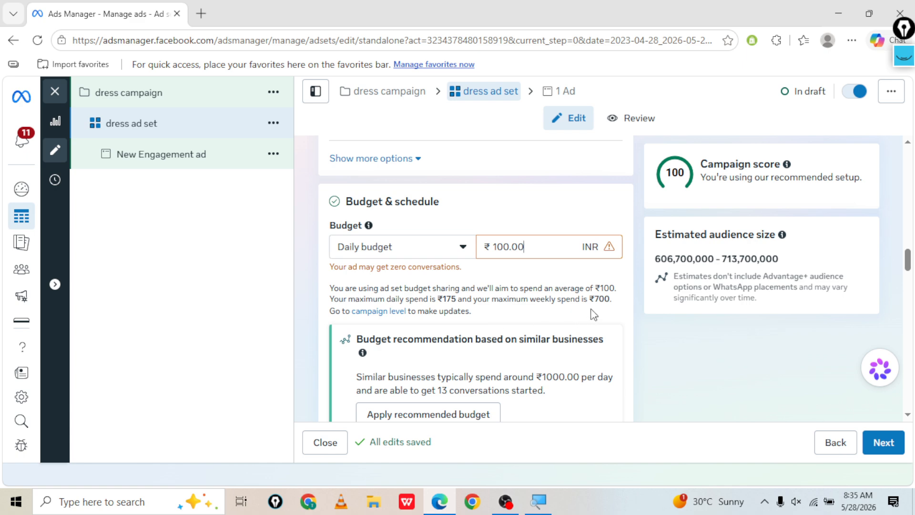
pyautogui.scroll(-4, 593, 314)
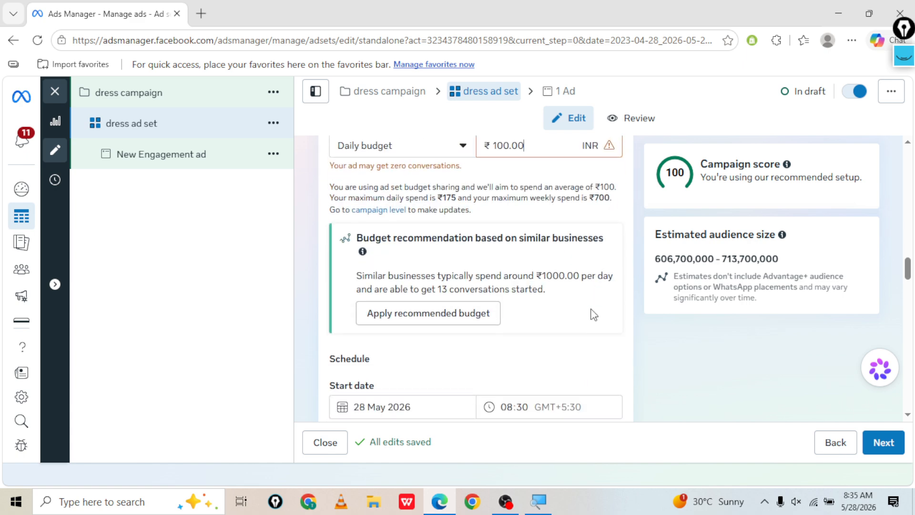
pyautogui.scroll(1, 593, 314)
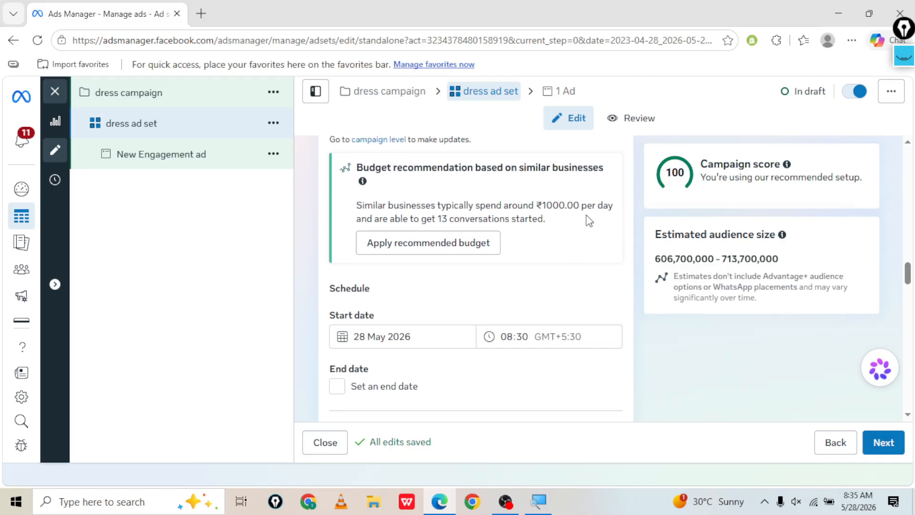
pyautogui.doubleClick(558, 204)
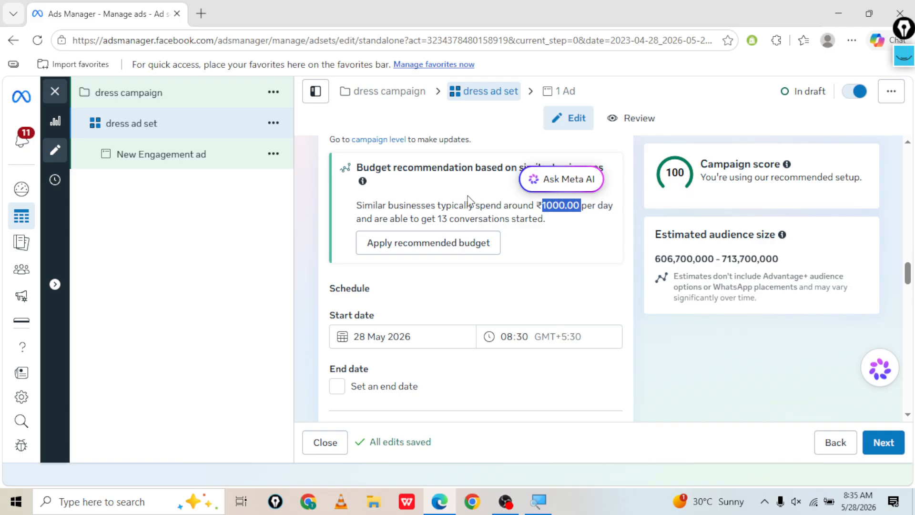
pyautogui.scroll(4, 469, 201)
pyautogui.scroll(3, 469, 199)
pyautogui.scroll(-3, 467, 198)
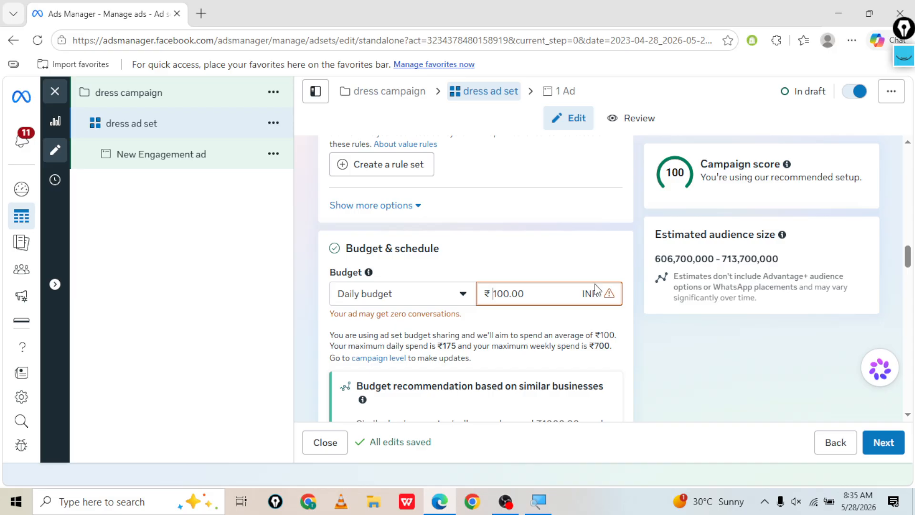
pyautogui.click(545, 291)
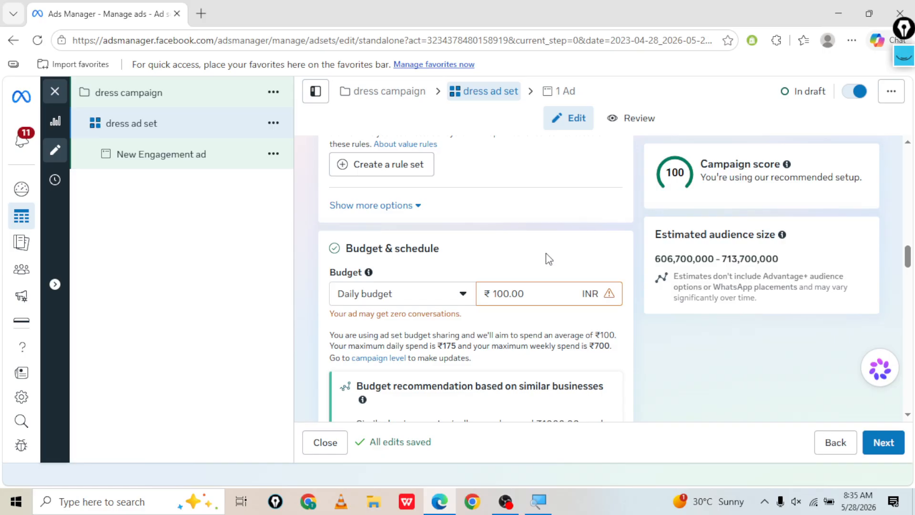
# Highlight the Schedule heading and examine the start date, end date and scheduling options alongside the daily budget
pyautogui.scroll(-4, 546, 255)
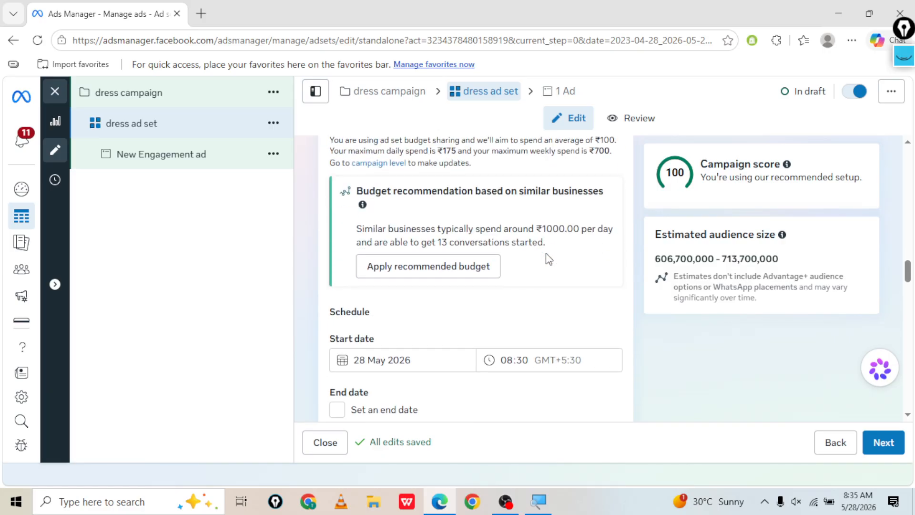
pyautogui.scroll(-2, 546, 256)
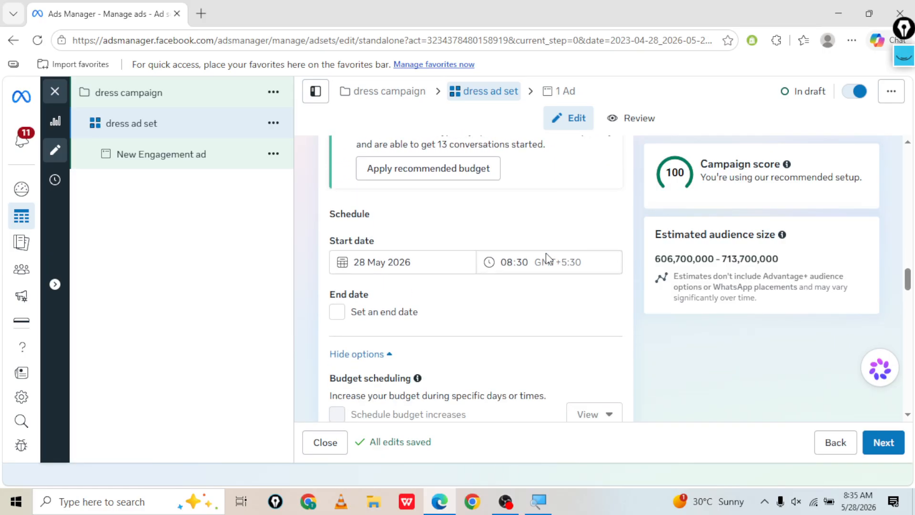
pyautogui.scroll(-1, 432, 217)
pyautogui.doubleClick(344, 200)
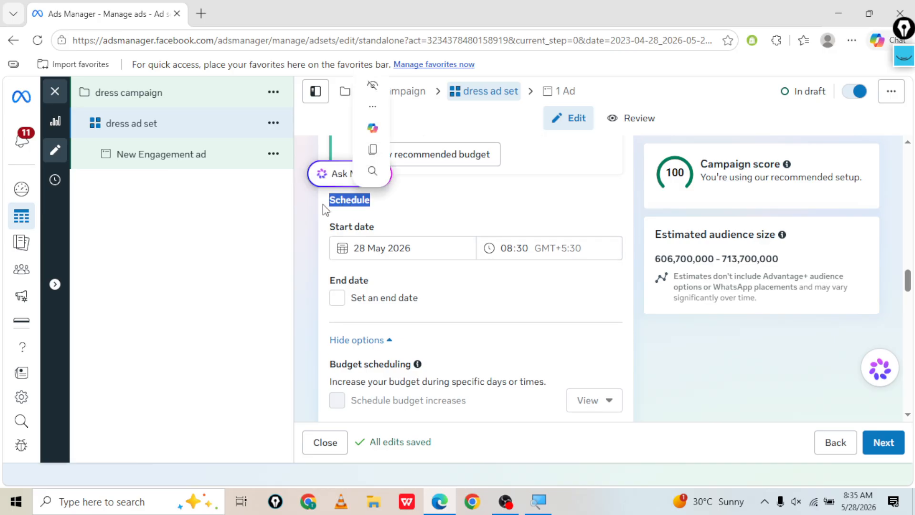
pyautogui.scroll(6, 323, 210)
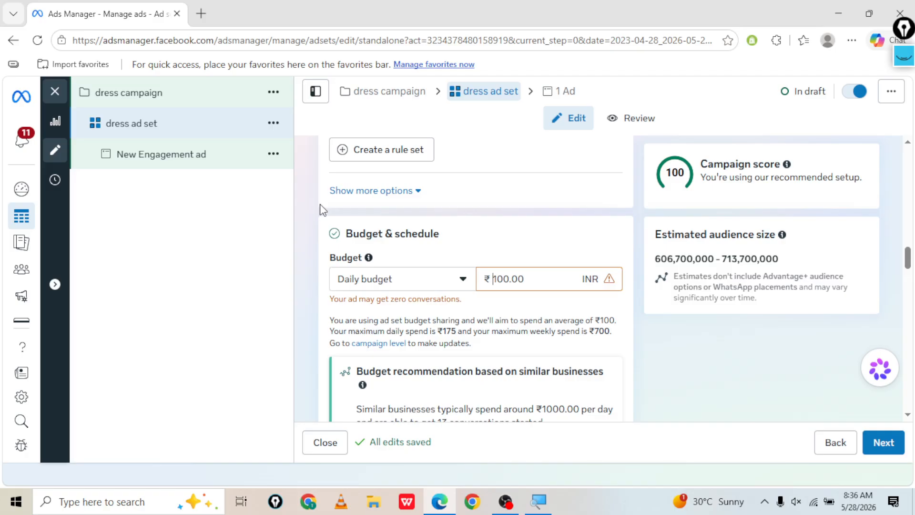
pyautogui.scroll(-6, 322, 209)
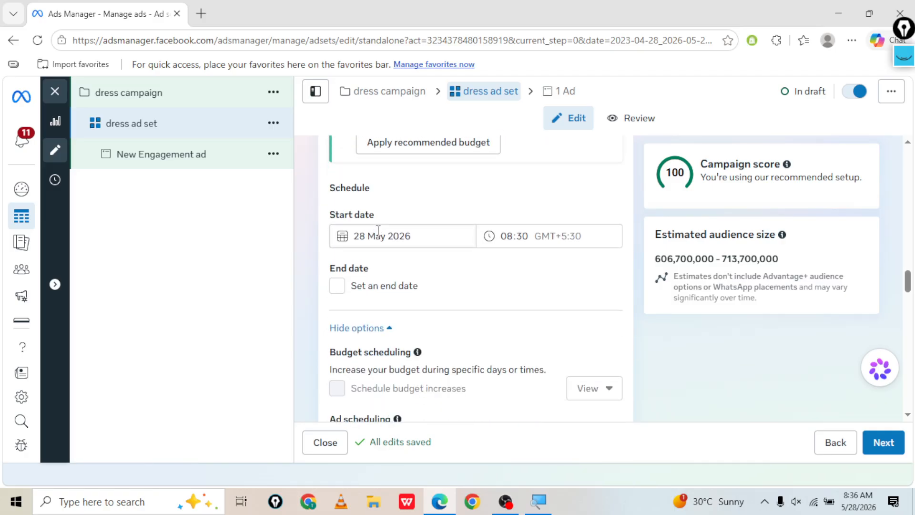
pyautogui.click(378, 230)
pyautogui.click(314, 222)
pyautogui.scroll(-1, 314, 223)
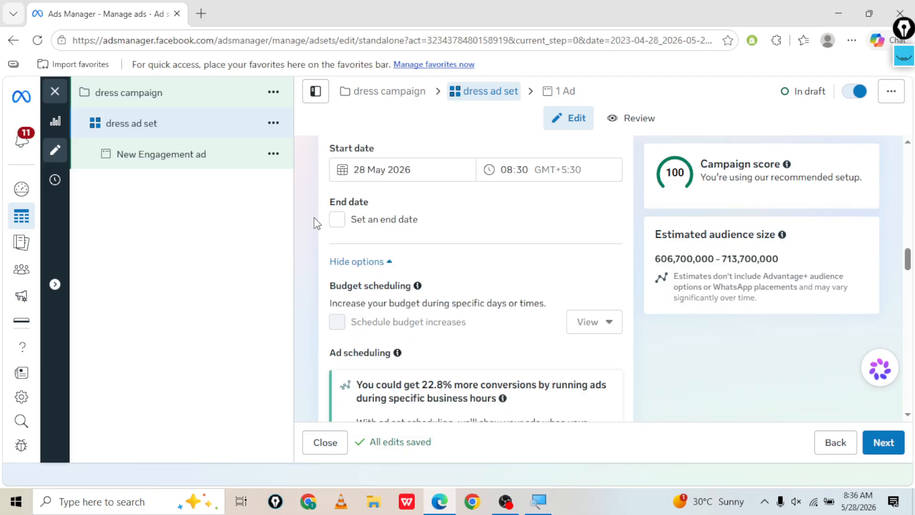
pyautogui.scroll(4, 314, 223)
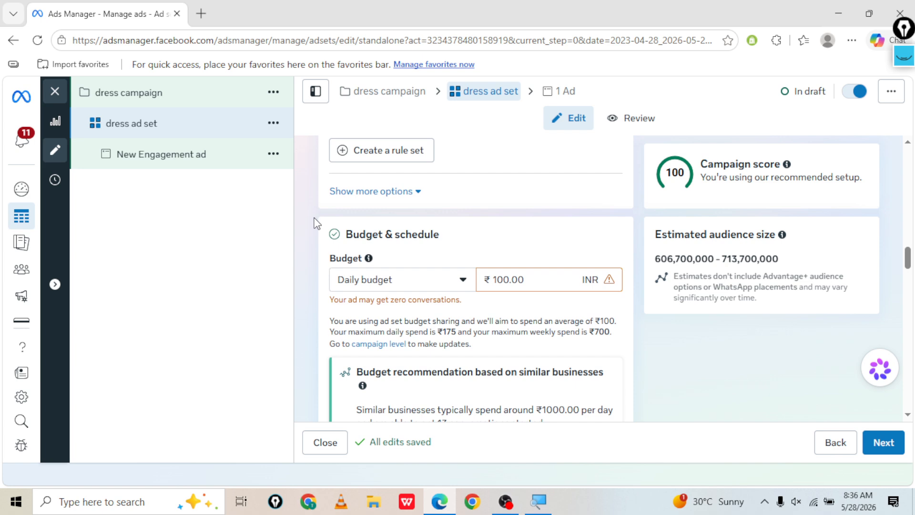
pyautogui.scroll(-5, 314, 222)
pyautogui.click(314, 222)
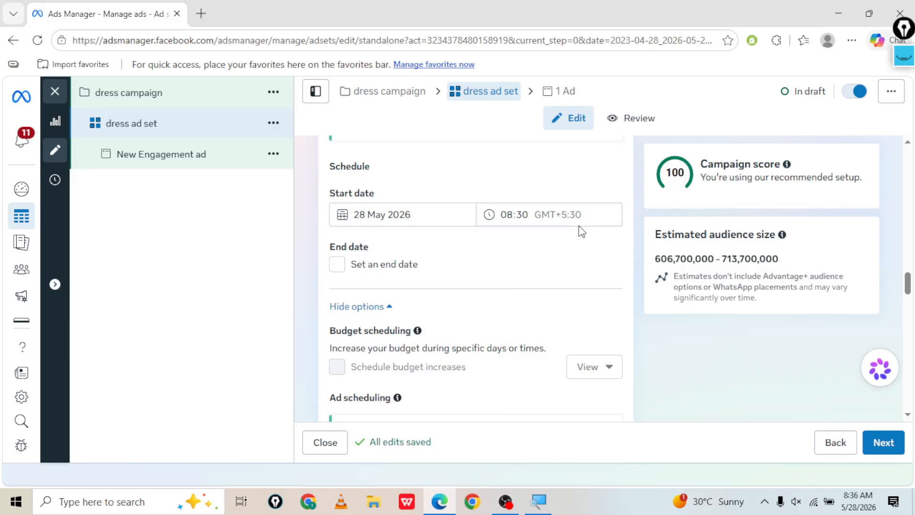
# Set the ad set's start date to 29 May 2026 and its start time to 04:30
pyautogui.click(449, 220)
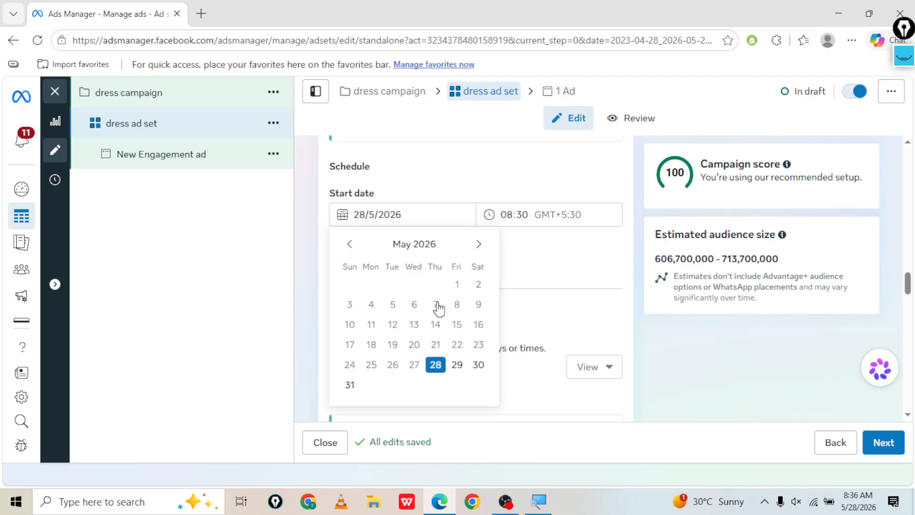
pyautogui.click(458, 366)
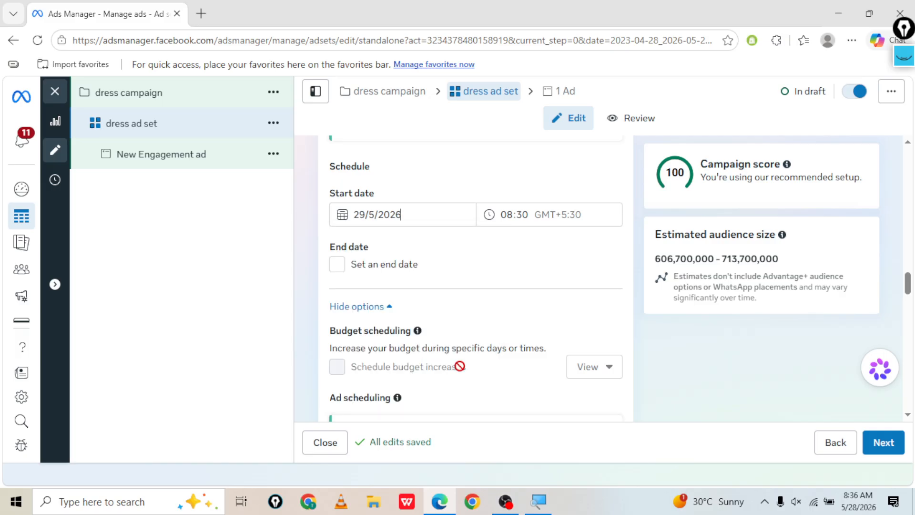
pyautogui.click(506, 215)
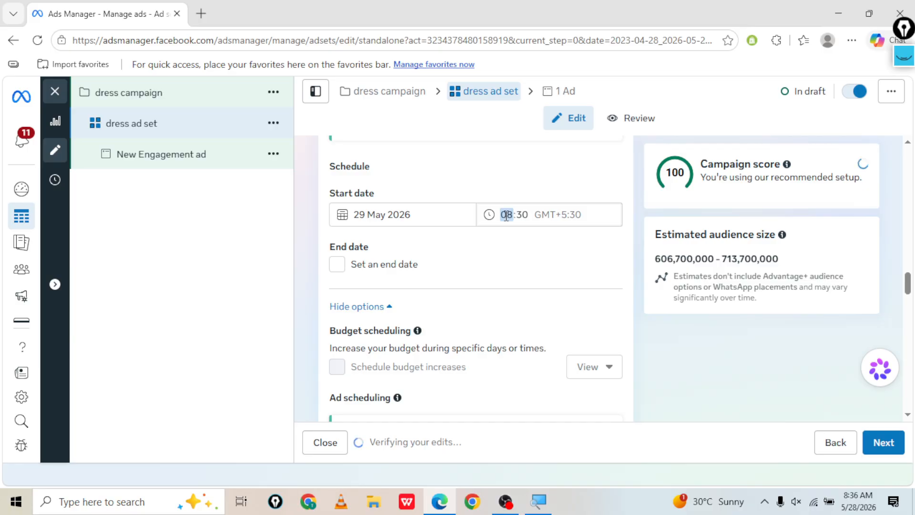
pyautogui.write('0')
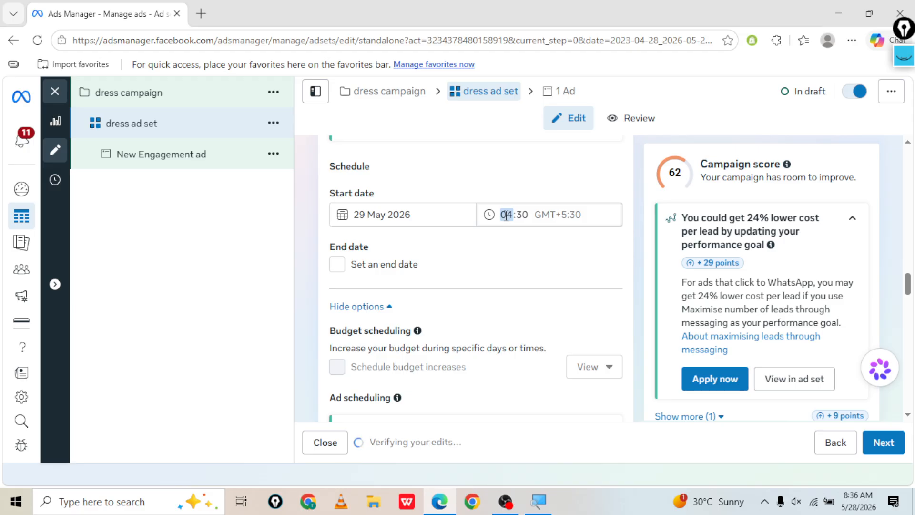
# Sketch freehand yellow notes beside the schedule settings, underline the start date and start time, and clear all the annotations
pyautogui.hotkey('ctrl', 'shift', '3')
pyautogui.moveTo(205, 212)
pyautogui.mouseDown()
pyautogui.moveTo(240, 196)
pyautogui.moveTo(221, 258)
pyautogui.mouseUp()
pyautogui.moveTo(216, 226)
pyautogui.mouseDown()
pyautogui.moveTo(225, 220)
pyautogui.moveTo(220, 242)
pyautogui.moveTo(232, 293)
pyautogui.moveTo(229, 275)
pyautogui.mouseUp()
pyautogui.moveTo(238, 308)
pyautogui.mouseDown()
pyautogui.moveTo(243, 334)
pyautogui.moveTo(224, 324)
pyautogui.moveTo(259, 324)
pyautogui.mouseUp()
pyautogui.moveTo(257, 356)
pyautogui.mouseDown()
pyautogui.moveTo(283, 359)
pyautogui.moveTo(296, 387)
pyautogui.moveTo(288, 360)
pyautogui.mouseUp()
pyautogui.moveTo(301, 394)
pyautogui.mouseDown()
pyautogui.moveTo(336, 382)
pyautogui.moveTo(332, 403)
pyautogui.moveTo(376, 434)
pyautogui.mouseUp()
pyautogui.moveTo(381, 423); pyautogui.dragTo(396, 416)
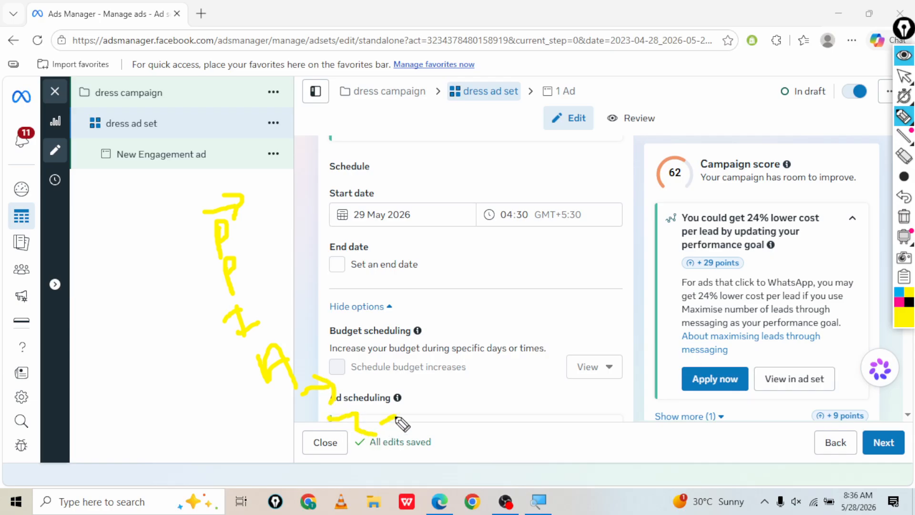
pyautogui.moveTo(249, 223)
pyautogui.mouseDown()
pyautogui.moveTo(332, 214)
pyautogui.moveTo(431, 432)
pyautogui.moveTo(398, 445)
pyautogui.mouseUp()
pyautogui.moveTo(127, 228)
pyautogui.mouseDown()
pyautogui.moveTo(143, 257)
pyautogui.moveTo(147, 217)
pyautogui.moveTo(175, 197)
pyautogui.moveTo(148, 217)
pyautogui.moveTo(145, 296)
pyautogui.moveTo(162, 289)
pyautogui.mouseUp()
pyautogui.moveTo(150, 325)
pyautogui.mouseDown()
pyautogui.moveTo(165, 364)
pyautogui.moveTo(144, 356)
pyautogui.moveTo(184, 337)
pyautogui.moveTo(204, 351)
pyautogui.mouseUp()
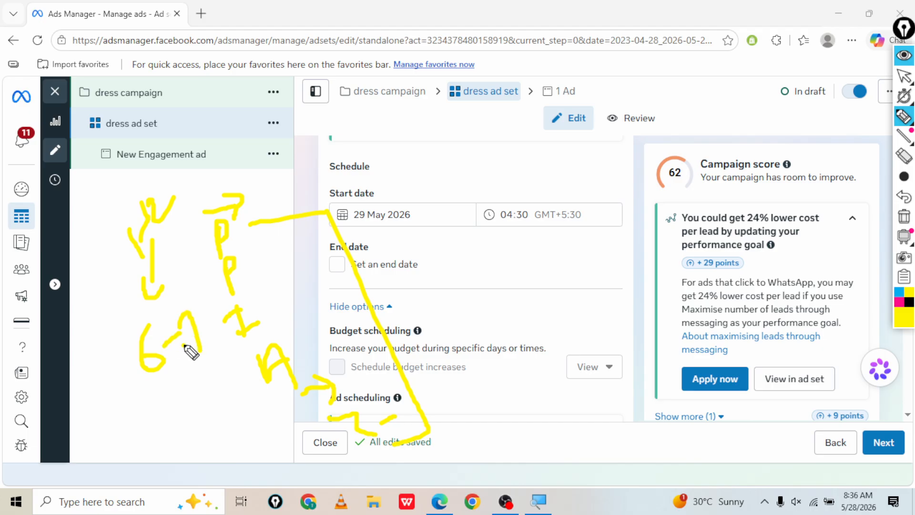
pyautogui.moveTo(154, 370)
pyautogui.mouseDown()
pyautogui.moveTo(190, 373)
pyautogui.moveTo(194, 286)
pyautogui.moveTo(159, 408)
pyautogui.moveTo(166, 399)
pyautogui.moveTo(191, 419)
pyautogui.mouseUp()
pyautogui.moveTo(196, 384)
pyautogui.mouseDown()
pyautogui.moveTo(216, 441)
pyautogui.moveTo(241, 388)
pyautogui.moveTo(260, 436)
pyautogui.moveTo(271, 419)
pyautogui.moveTo(256, 439)
pyautogui.moveTo(274, 413)
pyautogui.moveTo(303, 310)
pyautogui.moveTo(310, 342)
pyautogui.mouseUp()
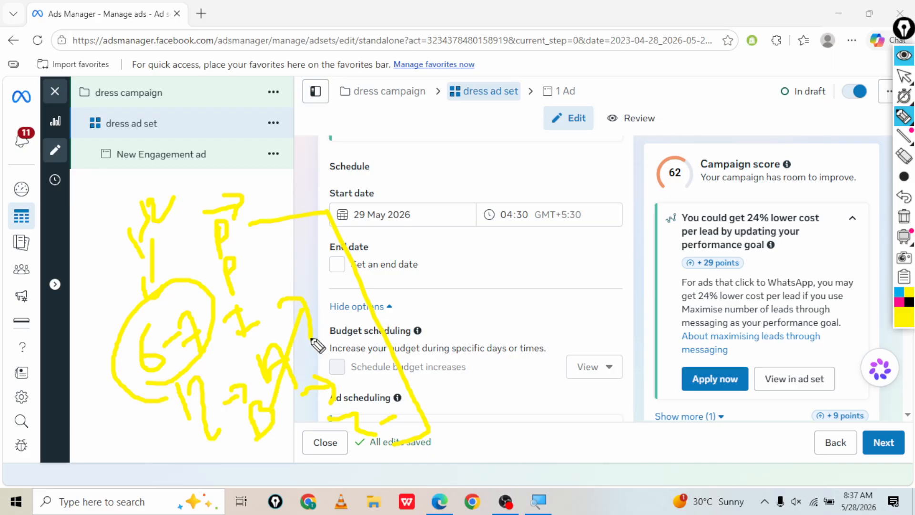
pyautogui.moveTo(313, 296)
pyautogui.mouseDown()
pyautogui.moveTo(323, 312)
pyautogui.moveTo(299, 235)
pyautogui.moveTo(333, 307)
pyautogui.moveTo(332, 336)
pyautogui.moveTo(347, 310)
pyautogui.moveTo(415, 317)
pyautogui.moveTo(425, 256)
pyautogui.moveTo(408, 235)
pyautogui.moveTo(431, 256)
pyautogui.mouseUp()
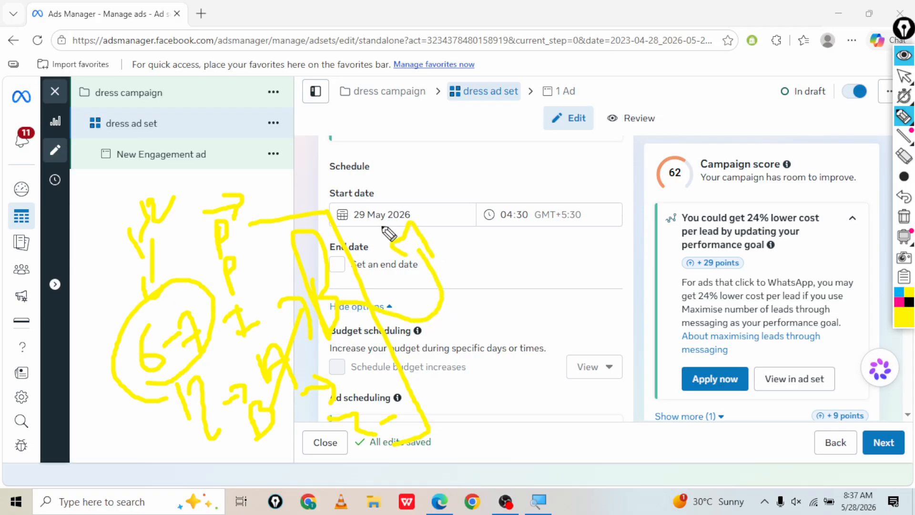
pyautogui.moveTo(485, 234); pyautogui.dragTo(532, 225)
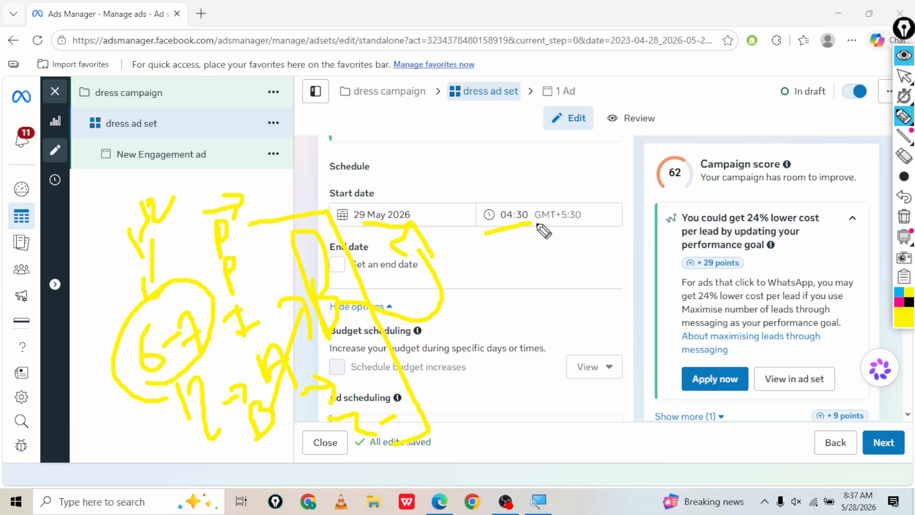
pyautogui.hotkey('ctrl', 'shift', '7')
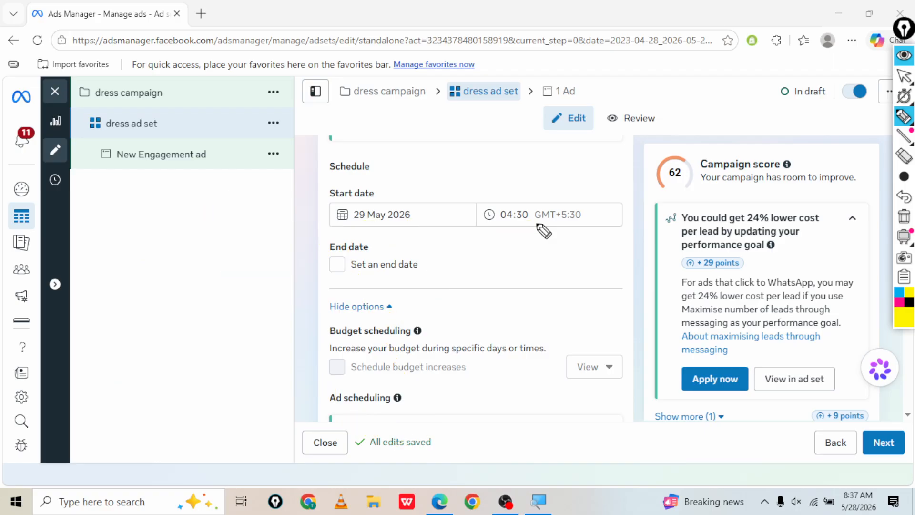
pyautogui.hotkey('ctrl', 'shift', '1')
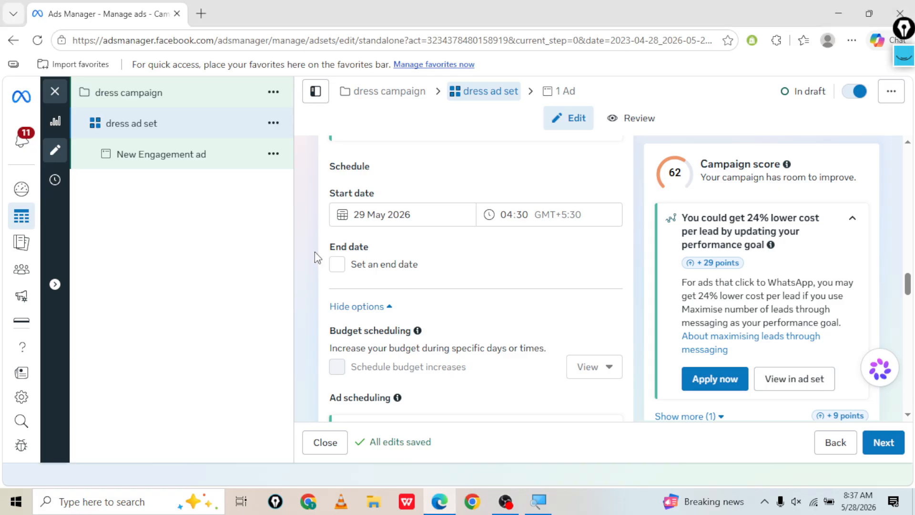
# Examine the ad set's performance goal, daily budget, budget recommendation and schedule settings
pyautogui.scroll(-3, 315, 252)
pyautogui.scroll(10, 314, 251)
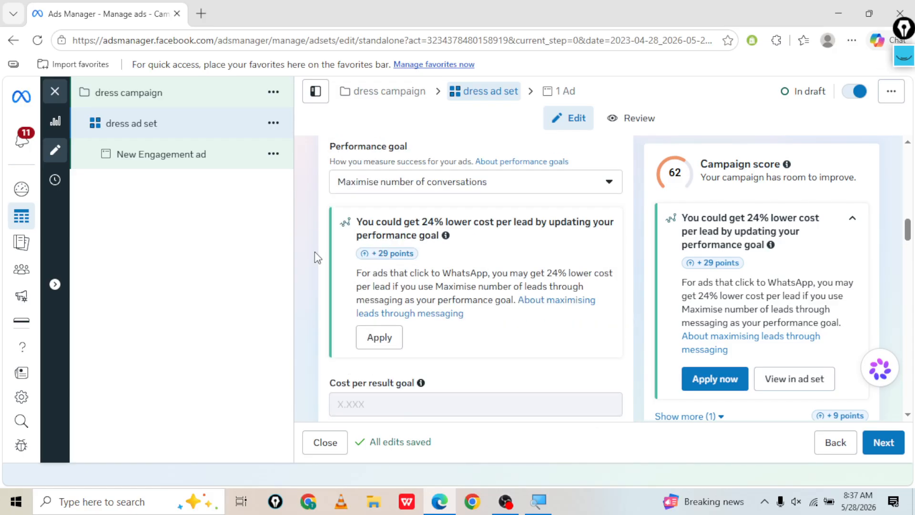
pyautogui.scroll(-3, 314, 251)
pyautogui.scroll(-5, 314, 251)
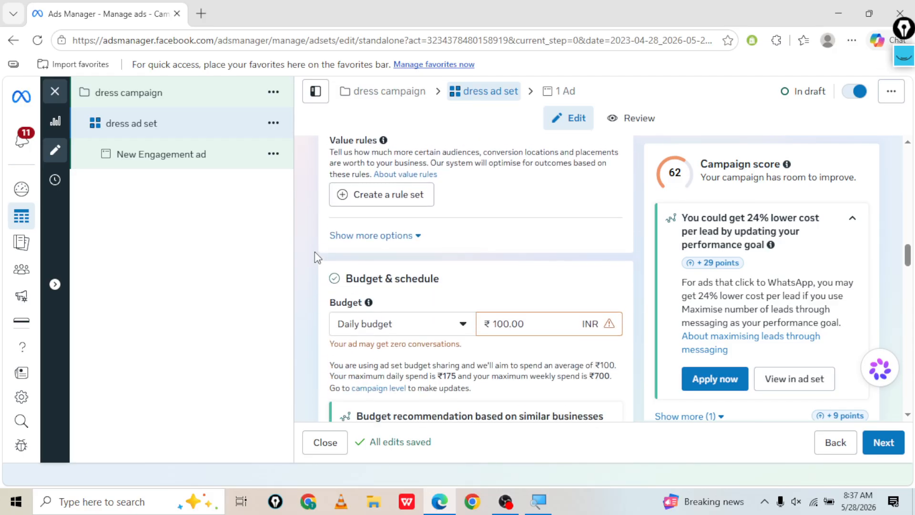
pyautogui.scroll(-1, 315, 252)
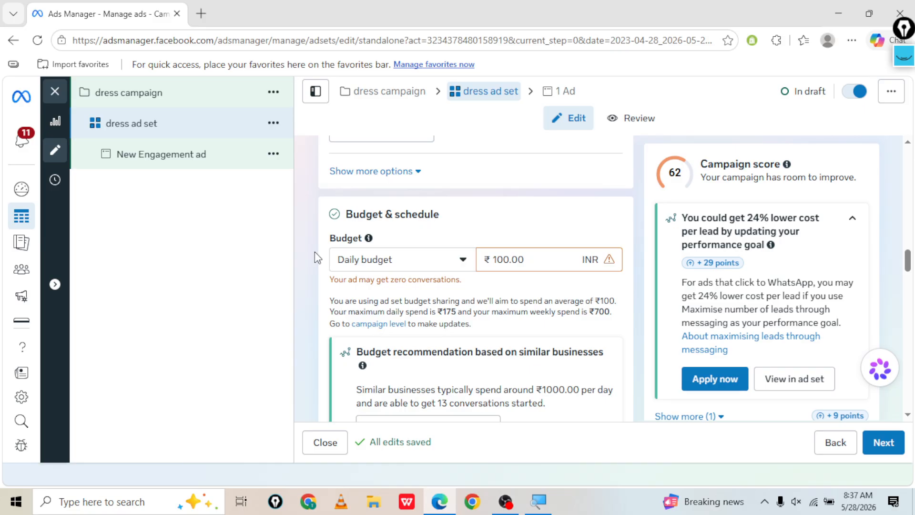
pyautogui.scroll(1, 314, 251)
pyautogui.scroll(-2, 314, 251)
pyautogui.scroll(-4, 314, 251)
pyautogui.scroll(-3, 315, 252)
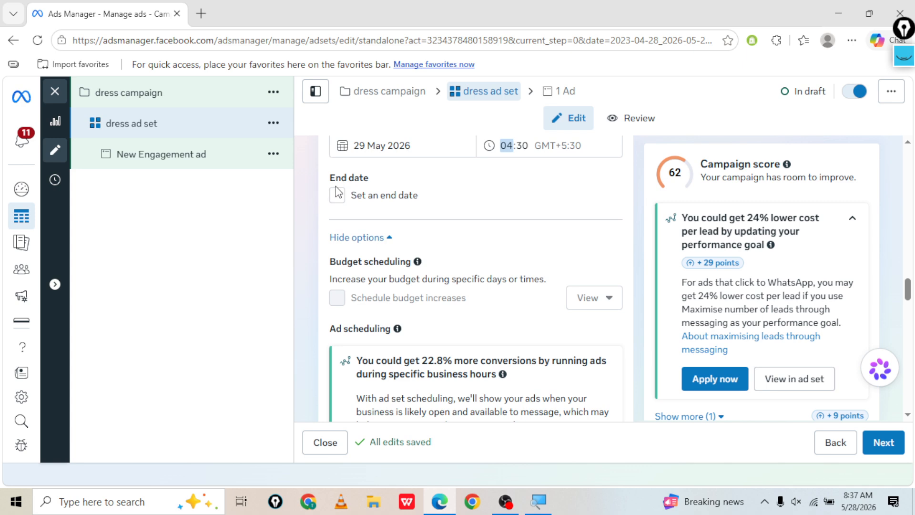
# Try an end date of 31 May 2026 for the ad set and switch the end date off again
pyautogui.click(337, 195)
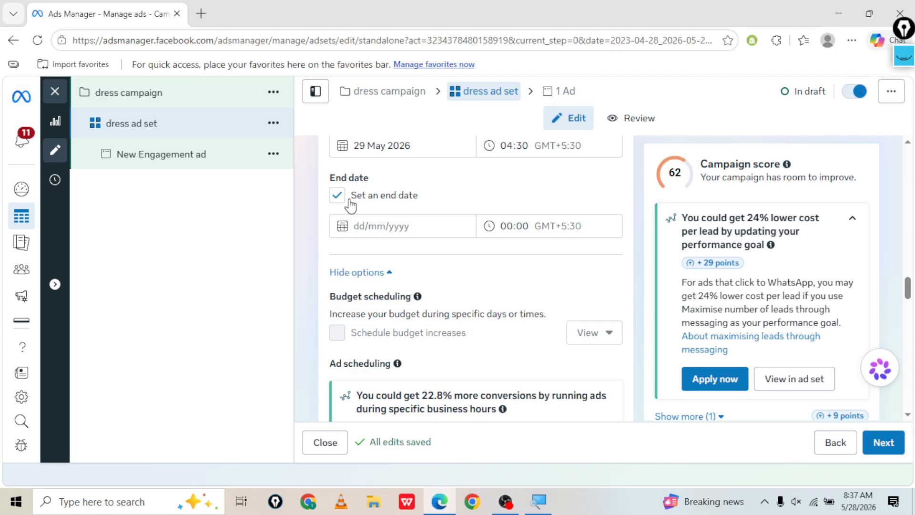
pyautogui.click(342, 199)
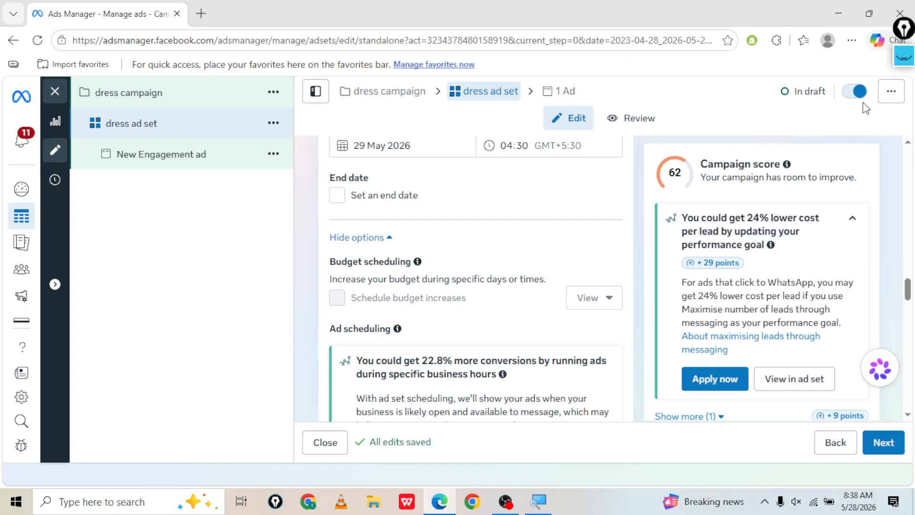
pyautogui.click(340, 199)
pyautogui.click(369, 224)
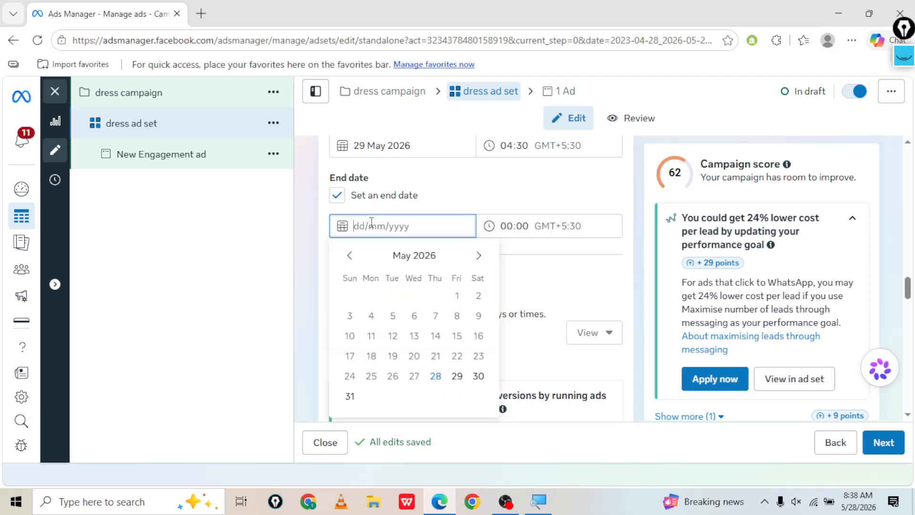
pyautogui.click(349, 397)
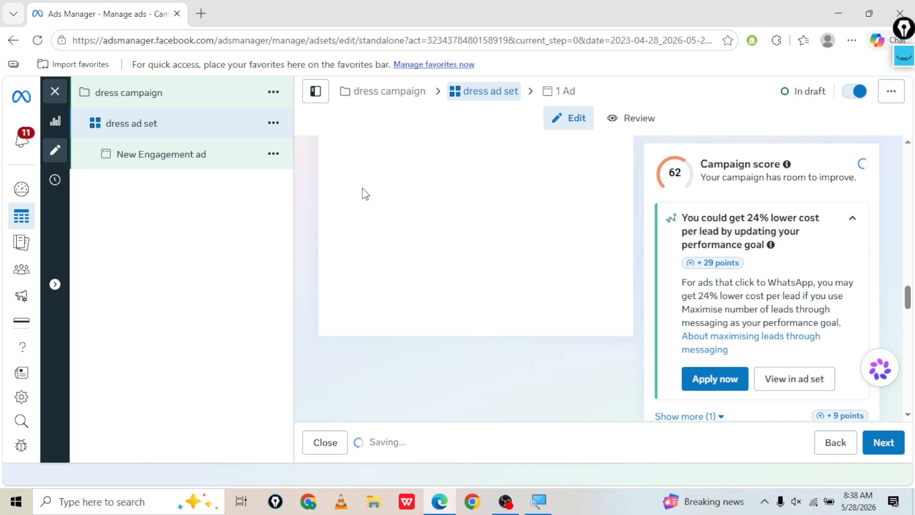
pyautogui.click(359, 149)
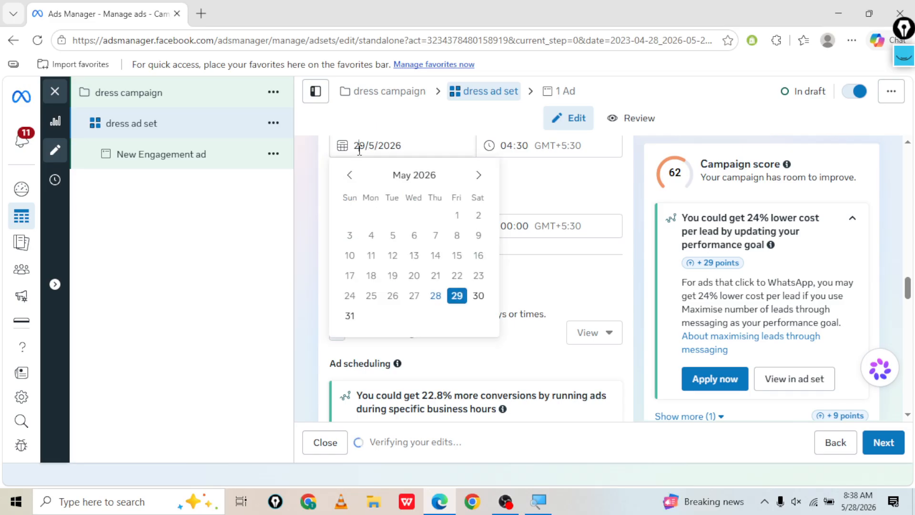
pyautogui.click(301, 242)
pyautogui.click(339, 194)
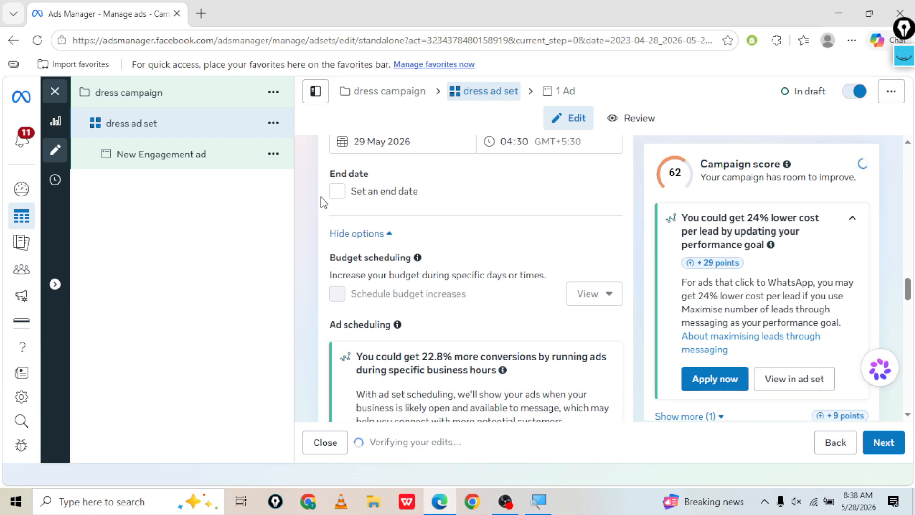
# Review the budget scheduling and ad scheduling settings and collapse the additional schedule options below the end date
pyautogui.scroll(-3, 322, 202)
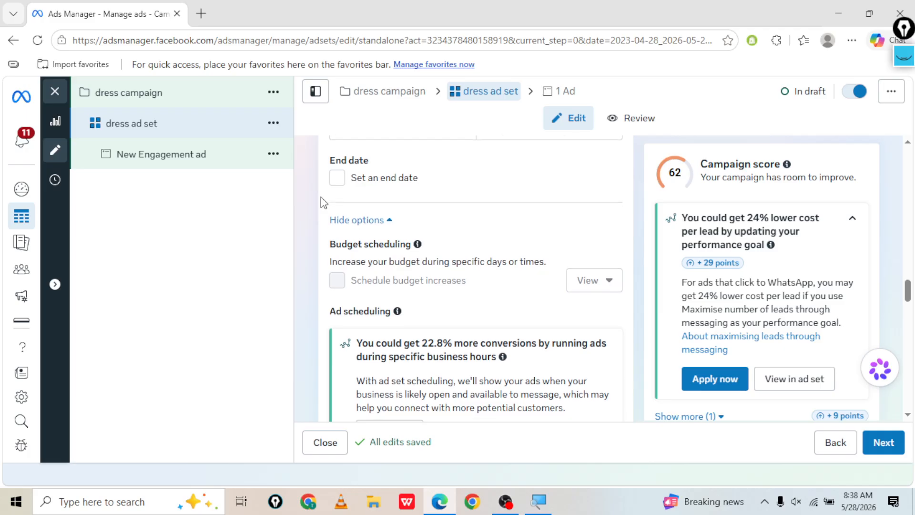
pyautogui.scroll(-3, 322, 202)
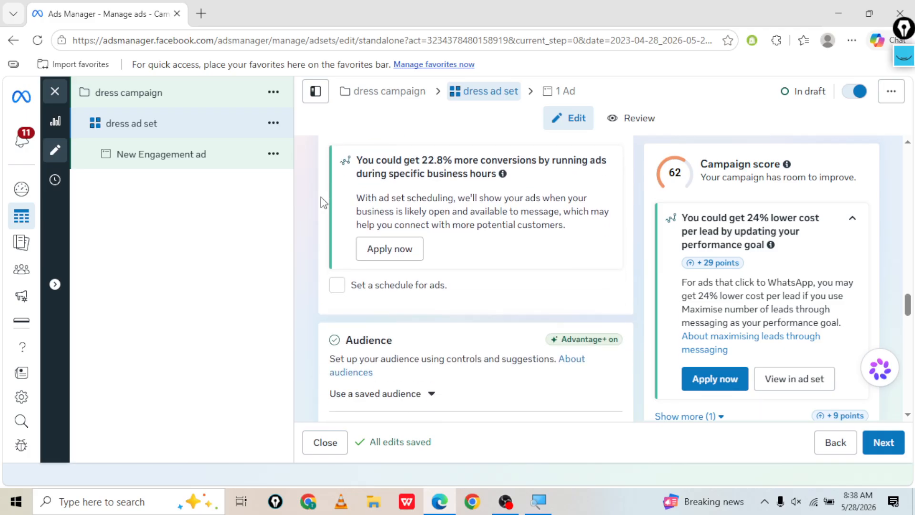
pyautogui.scroll(-1, 322, 203)
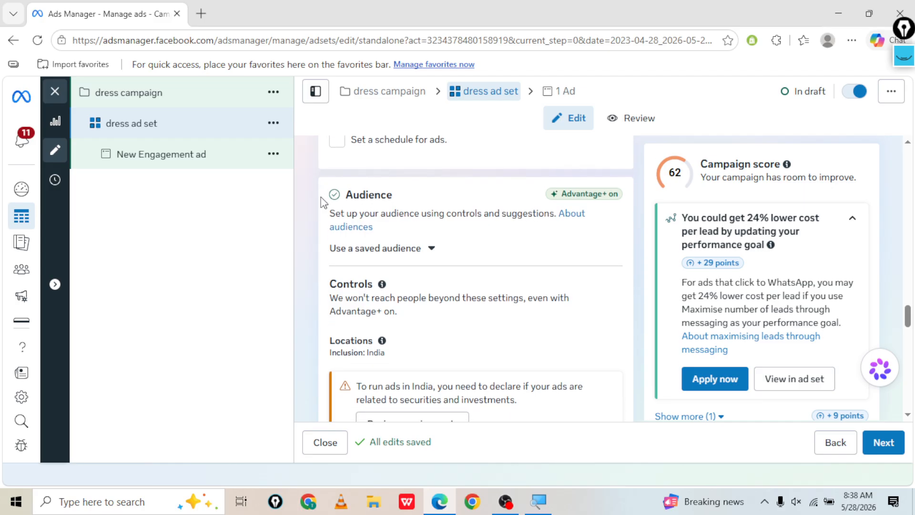
pyautogui.scroll(5, 322, 202)
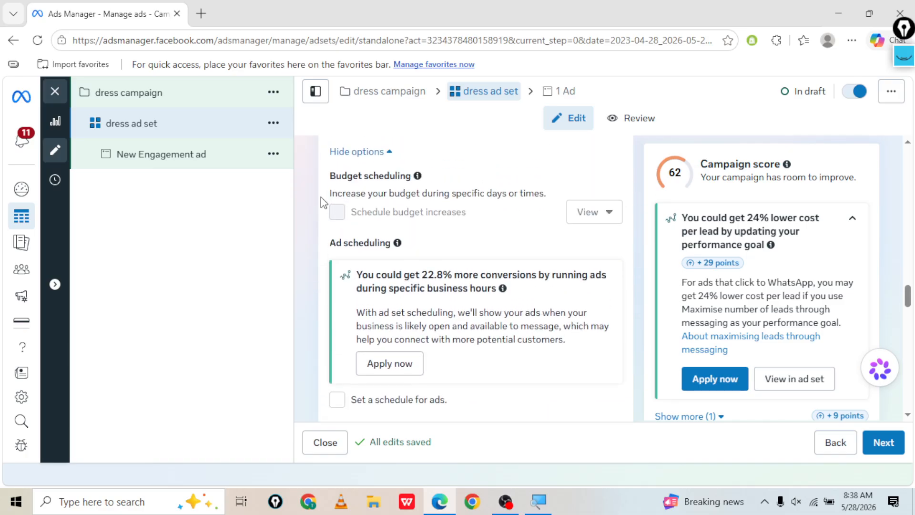
pyautogui.scroll(1, 322, 203)
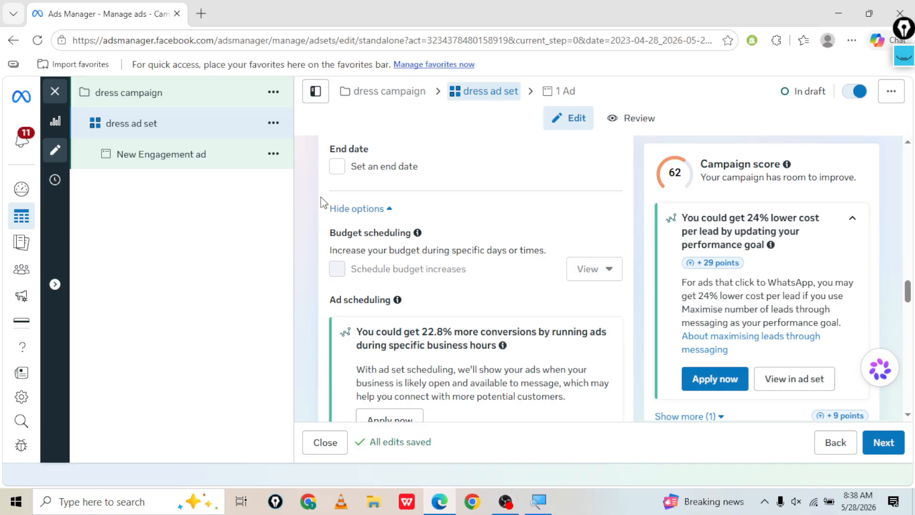
pyautogui.click(354, 210)
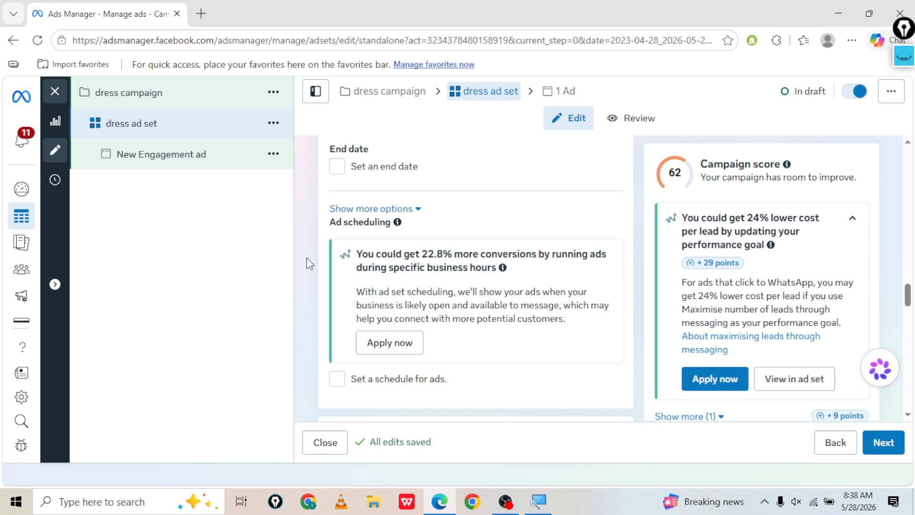
# Highlight the Audience heading and examine the saved audience option and the audience controls
pyautogui.scroll(-3, 300, 266)
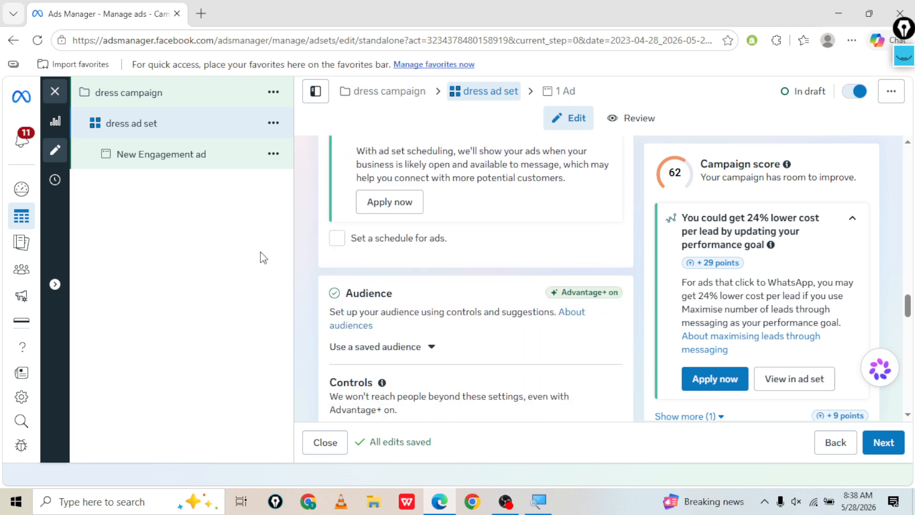
pyautogui.scroll(-3, 320, 265)
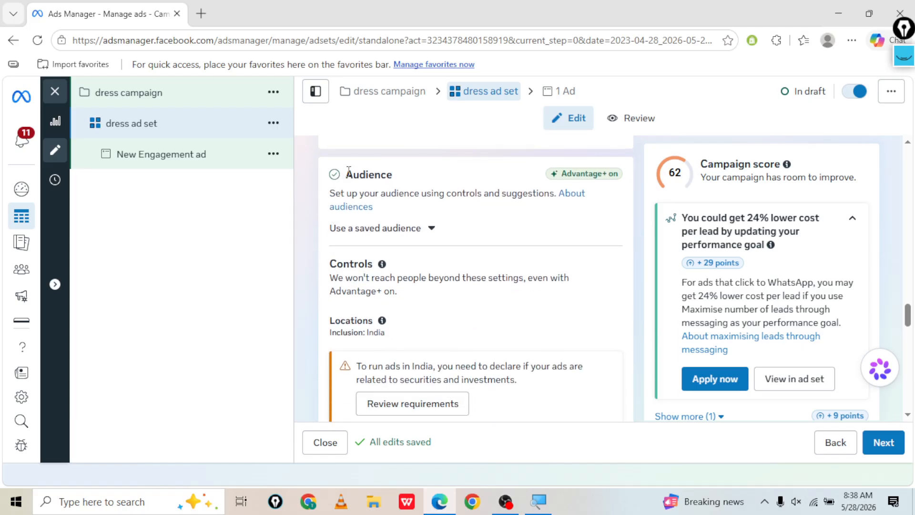
pyautogui.doubleClick(350, 176)
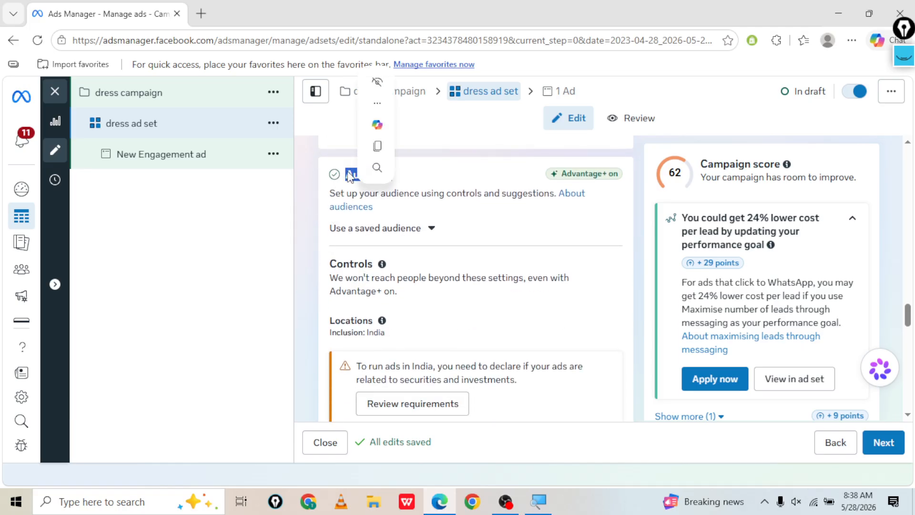
pyautogui.click(320, 203)
pyautogui.scroll(-2, 378, 225)
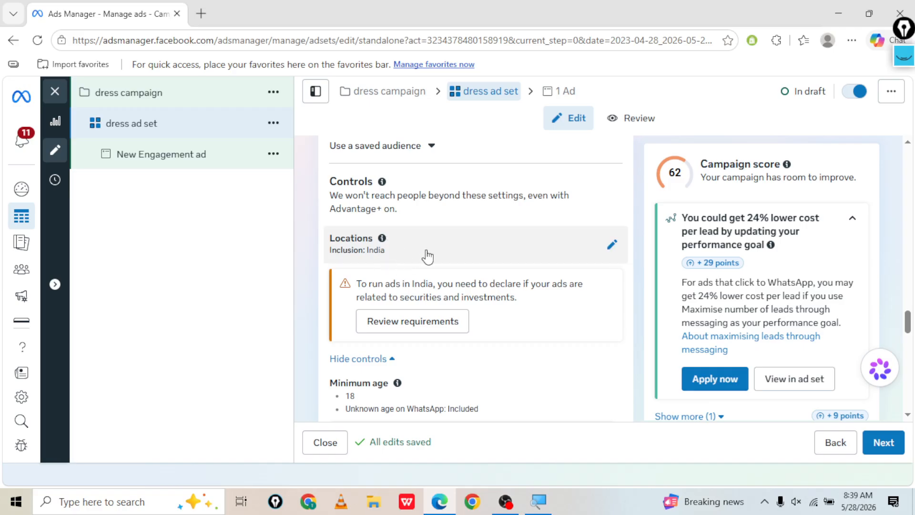
# Open the audience's Locations control for editing and include Gujarat, India as the targeted location
pyautogui.click(611, 249)
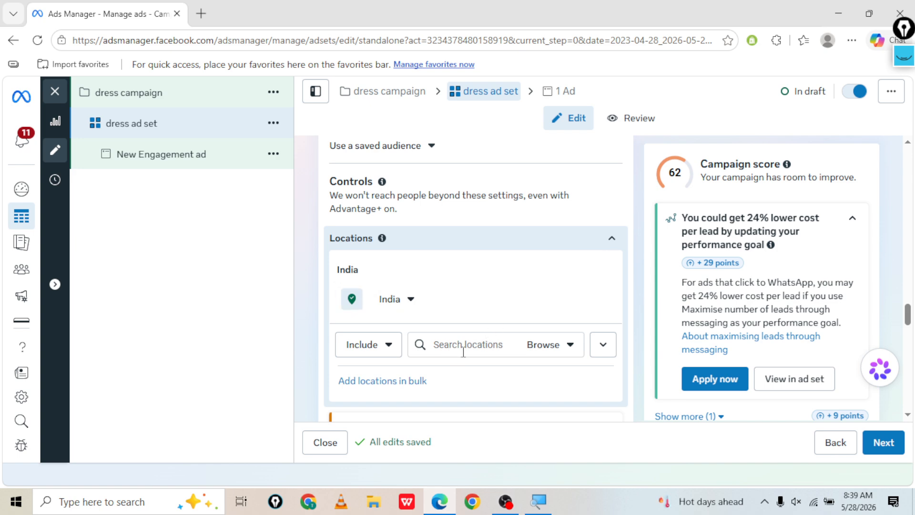
pyautogui.click(463, 352)
pyautogui.scroll(-3, 525, 198)
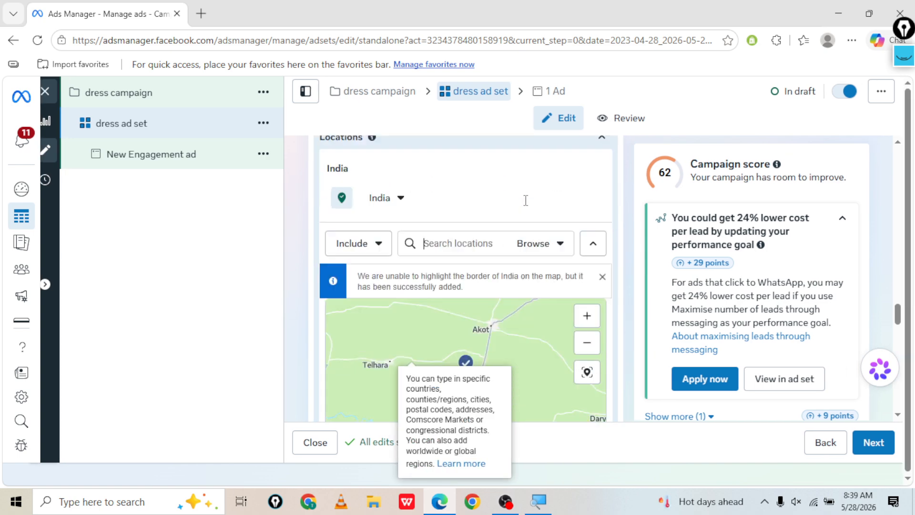
pyautogui.scroll(2, 525, 200)
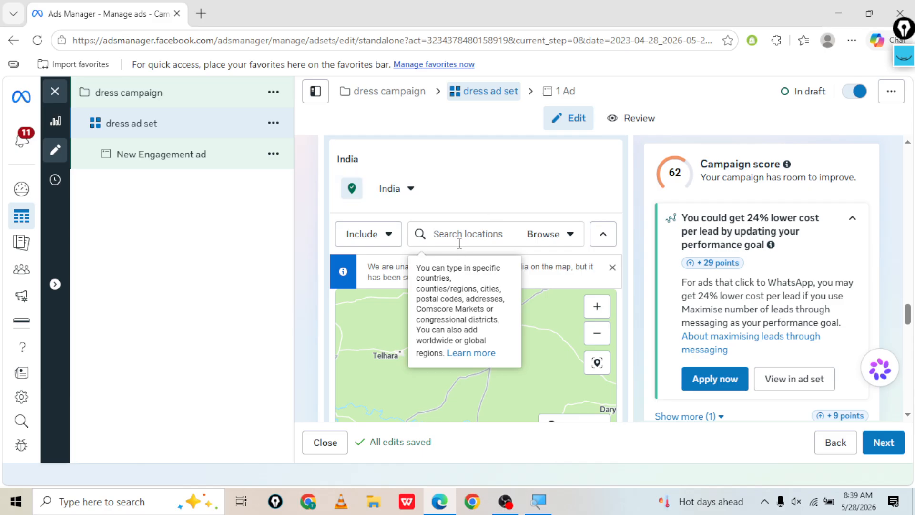
pyautogui.write('gujarat')
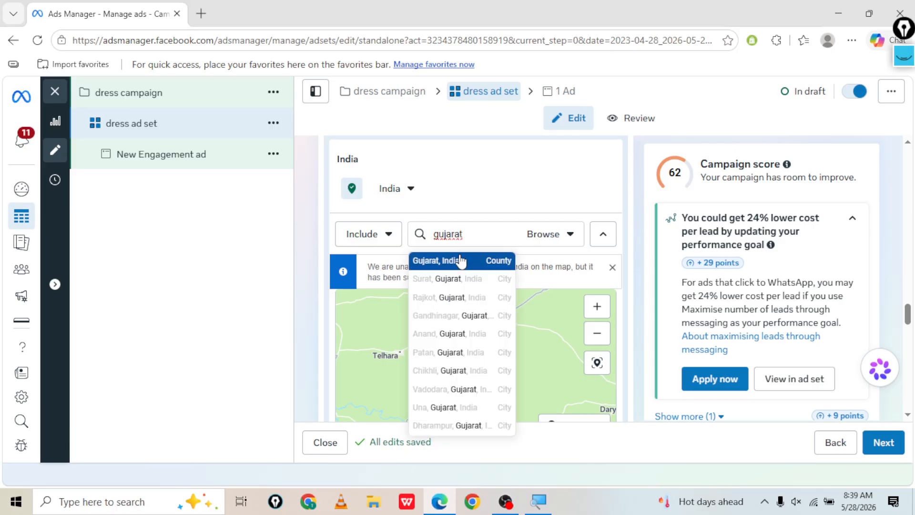
pyautogui.click(460, 261)
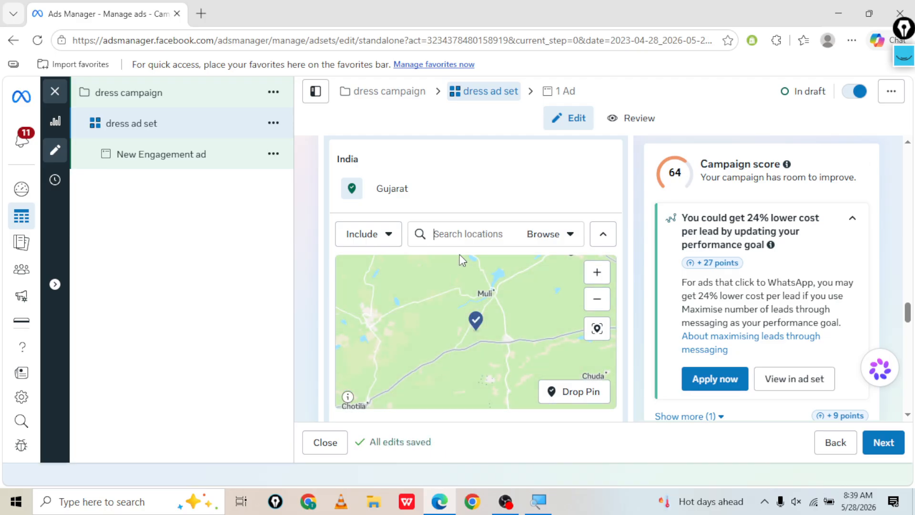
# Narrow the included audience location to the city of Surat, Gujarat, India
pyautogui.click(450, 230)
pyautogui.write('surat')
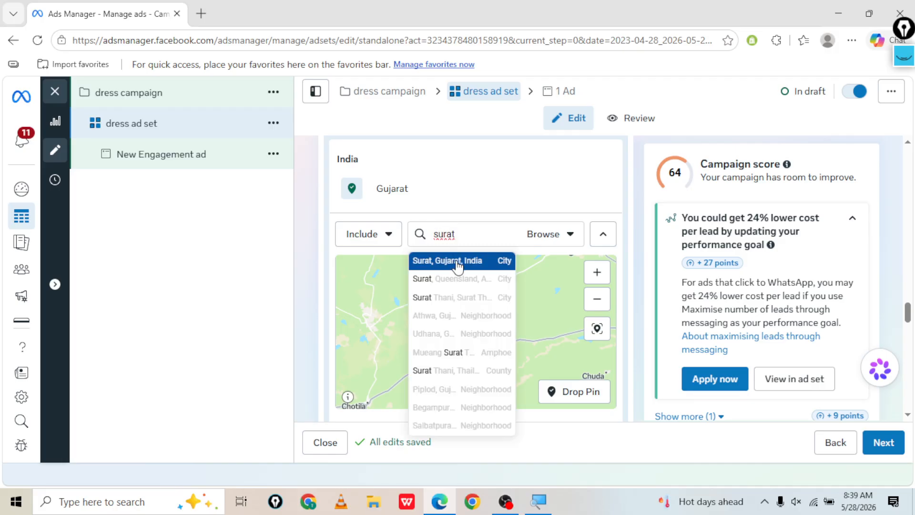
pyautogui.click(458, 265)
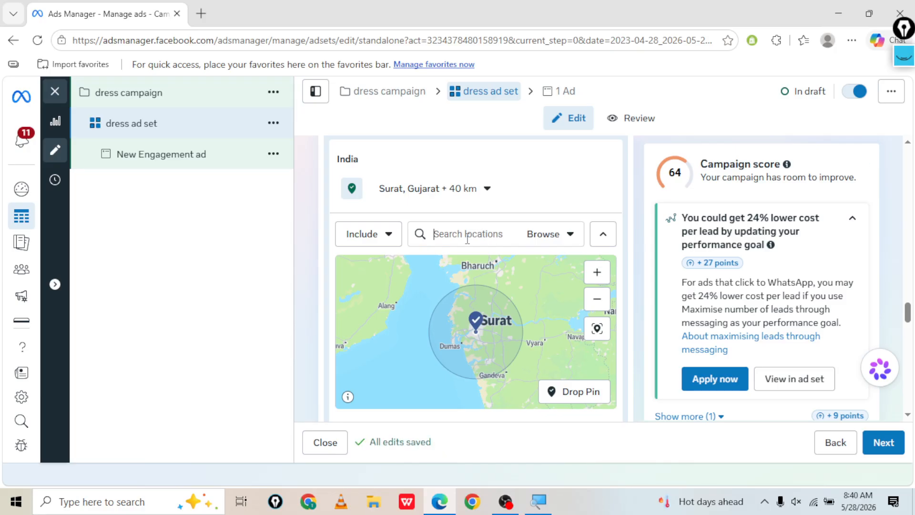
# Add the city of Rajkot, Gujarat, India as another included audience location
pyautogui.write('ra')
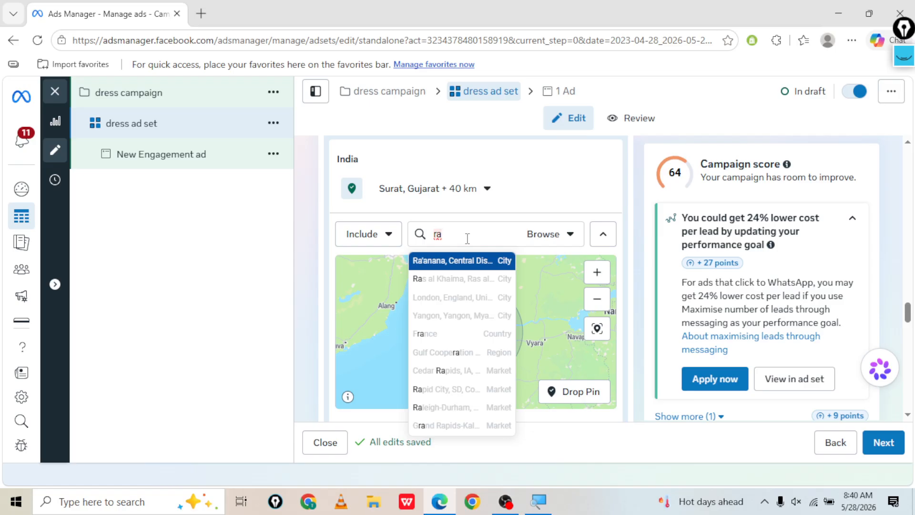
pyautogui.write('jk')
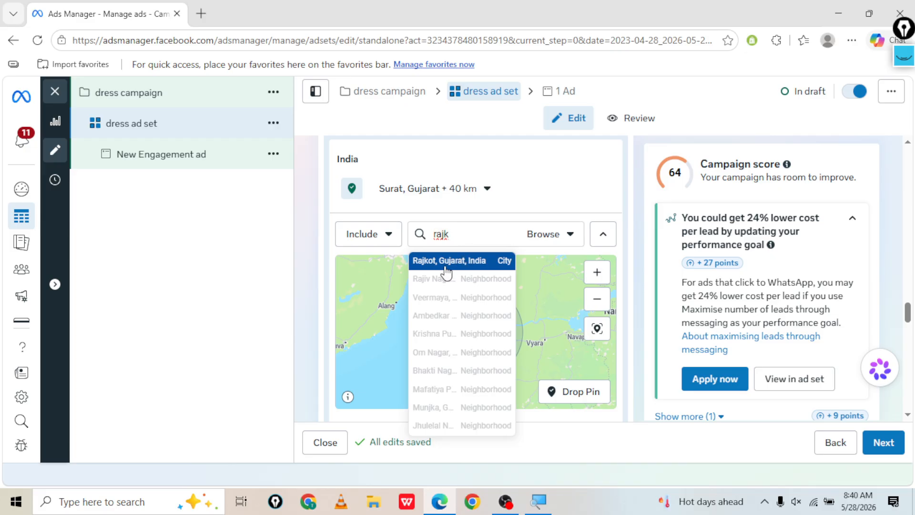
pyautogui.click(499, 265)
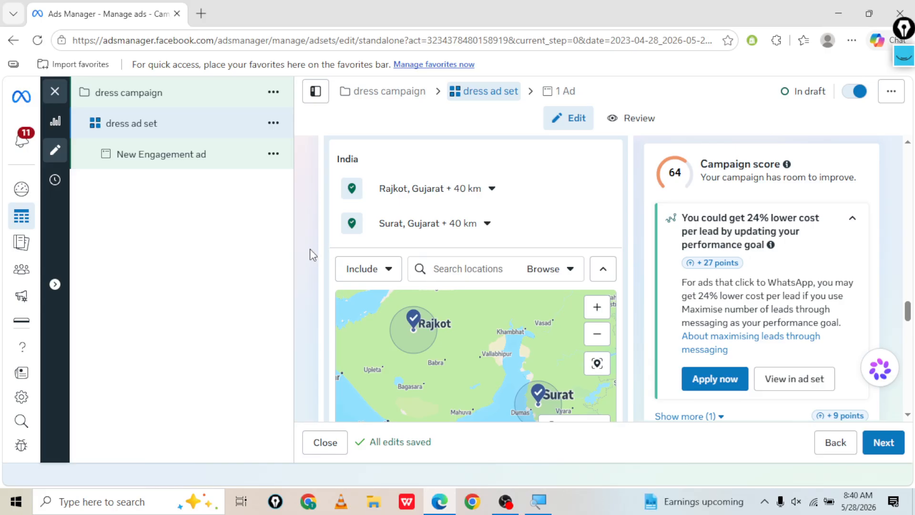
# Review the included cities and the audience's Advantage+ explanation, and collapse the Locations control
pyautogui.scroll(1, 312, 252)
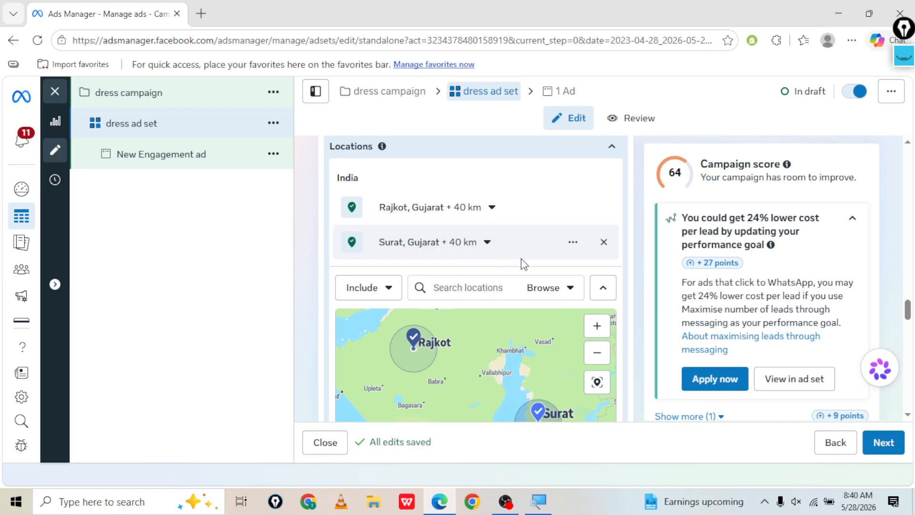
pyautogui.scroll(-1, 528, 259)
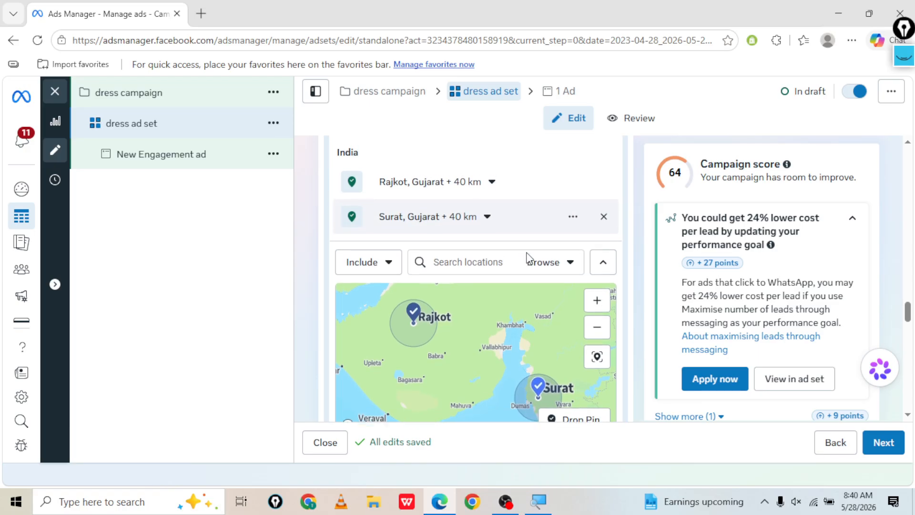
pyautogui.scroll(1, 527, 260)
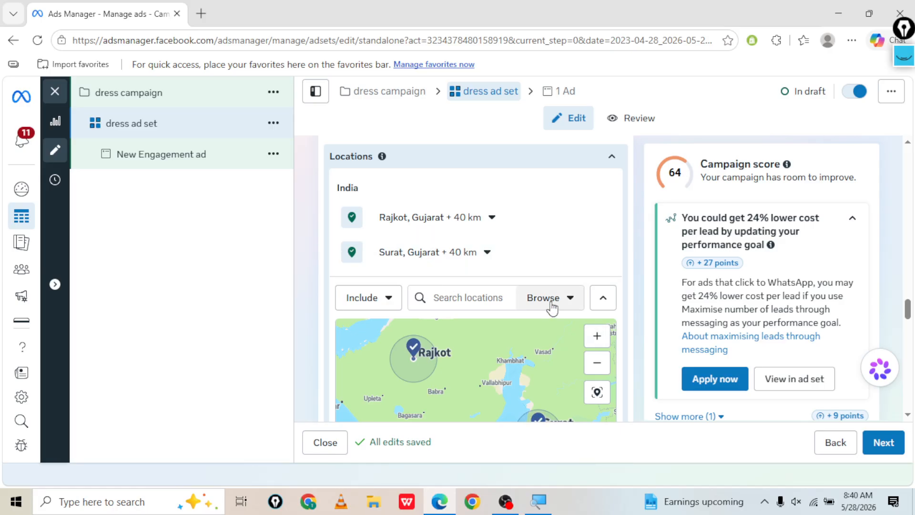
pyautogui.scroll(-1, 548, 305)
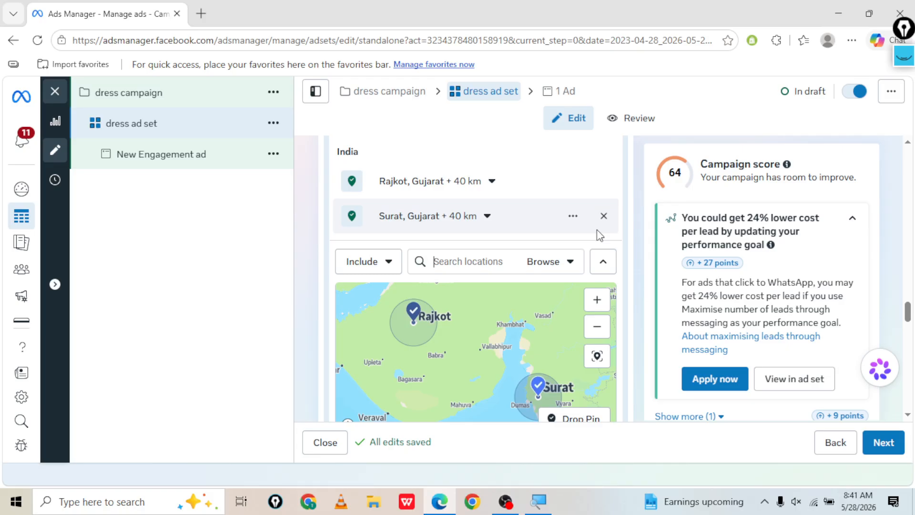
pyautogui.scroll(5, 597, 230)
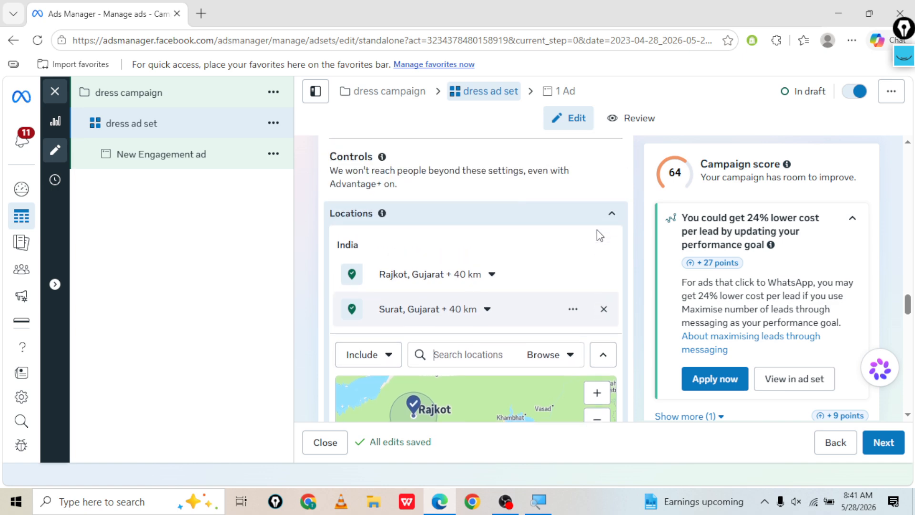
pyautogui.scroll(1, 596, 229)
pyautogui.scroll(-1, 596, 230)
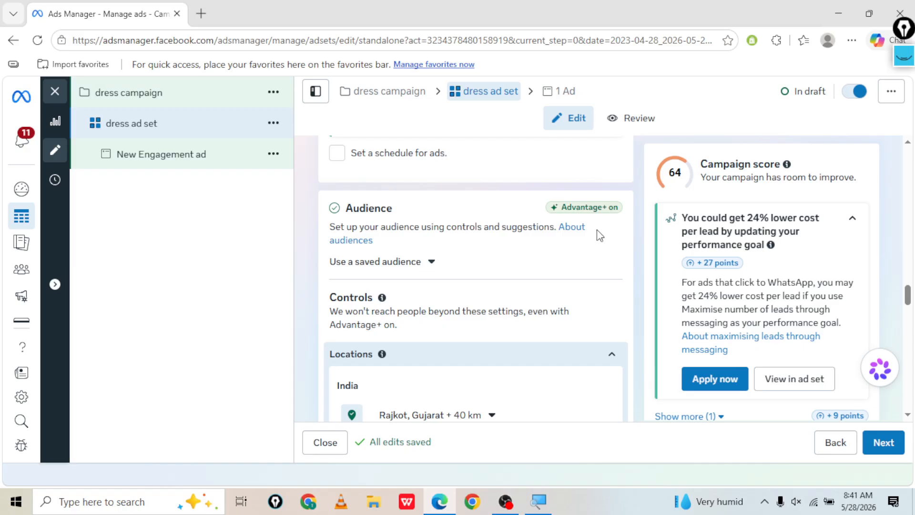
pyautogui.scroll(1, 600, 235)
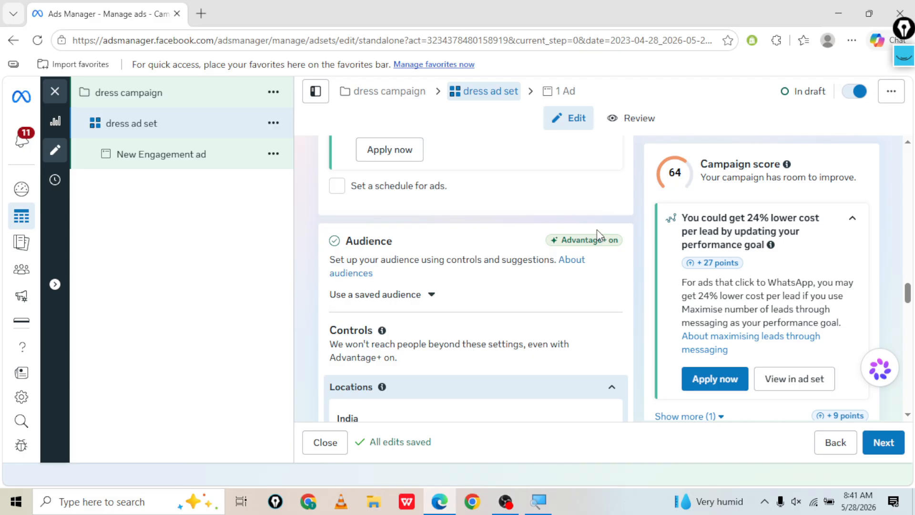
pyautogui.scroll(-1, 593, 225)
pyautogui.moveTo(591, 222)
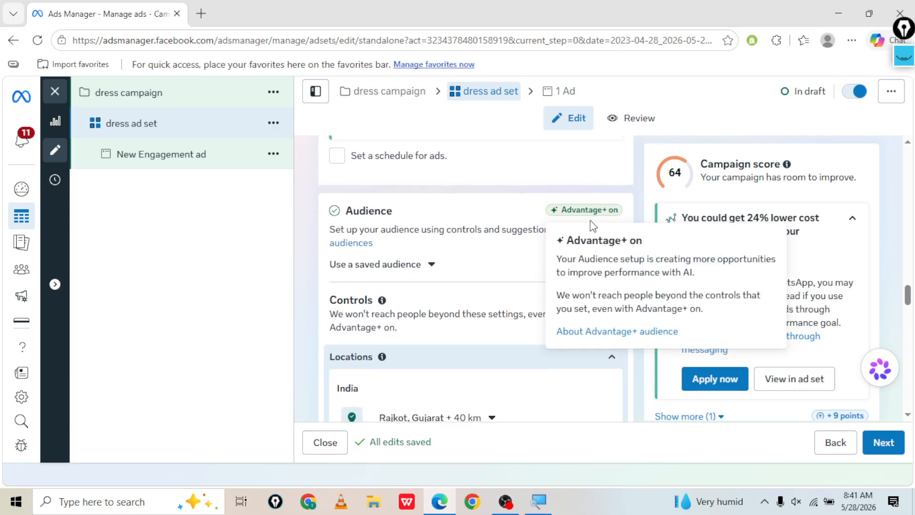
pyautogui.click(606, 351)
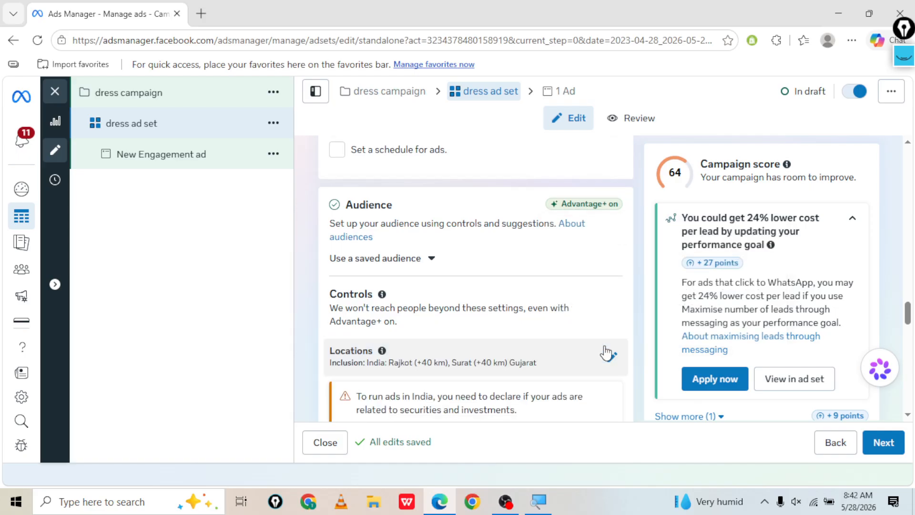
# Reopen the audience's Locations control and compare the map coverage of Surat and Rajkot
pyautogui.scroll(-1, 610, 301)
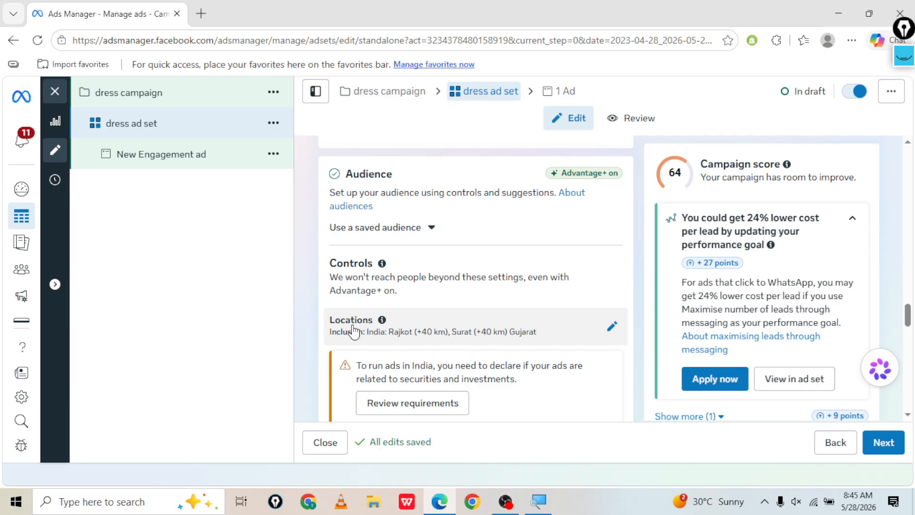
pyautogui.click(353, 331)
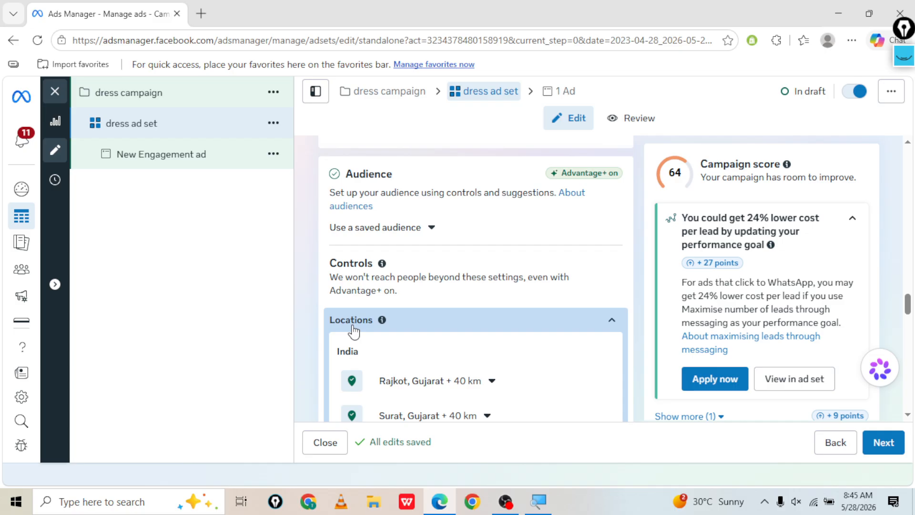
pyautogui.scroll(-3, 368, 308)
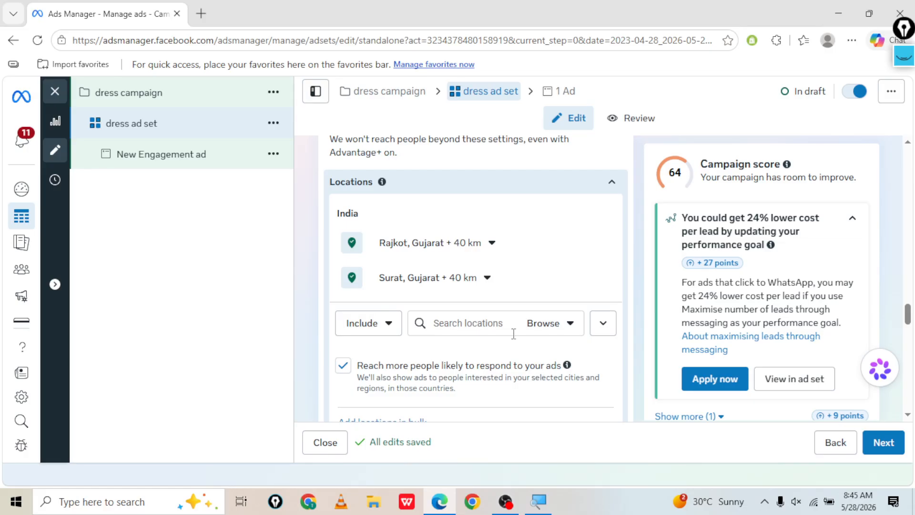
pyautogui.scroll(-1, 533, 328)
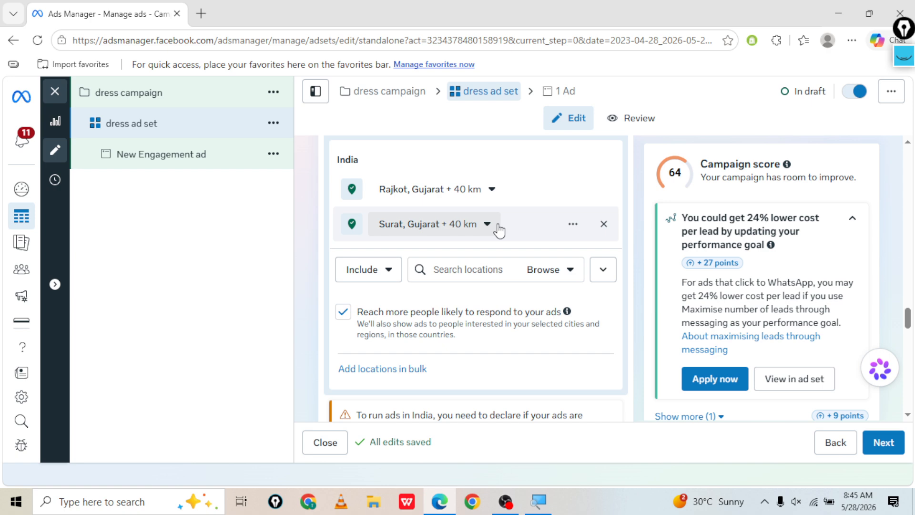
pyautogui.click(516, 225)
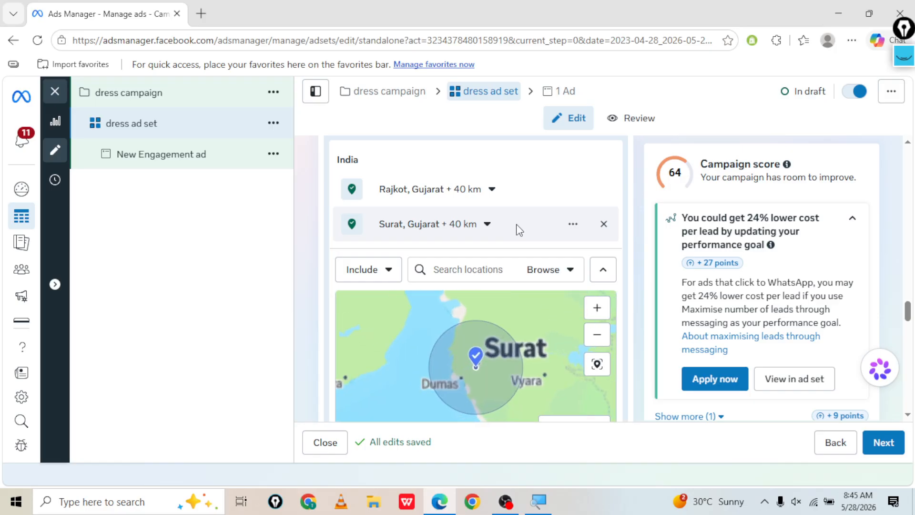
pyautogui.click(523, 190)
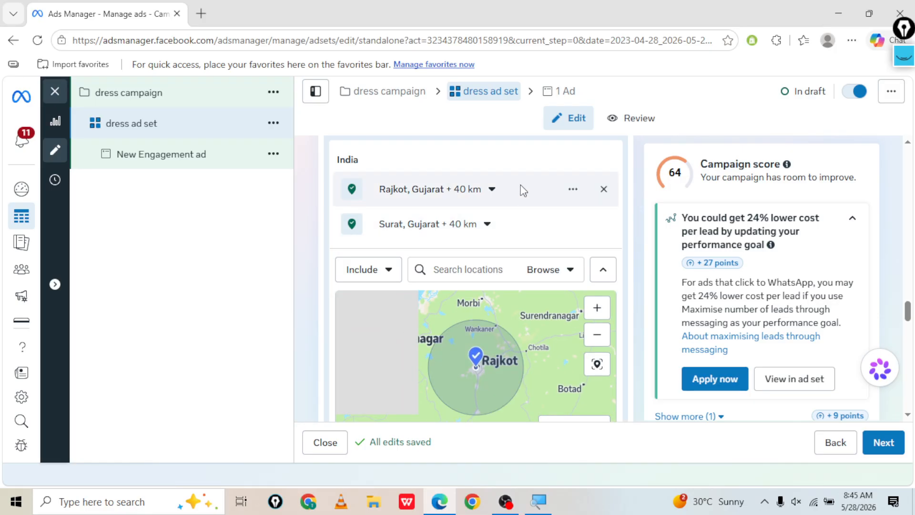
pyautogui.click(507, 225)
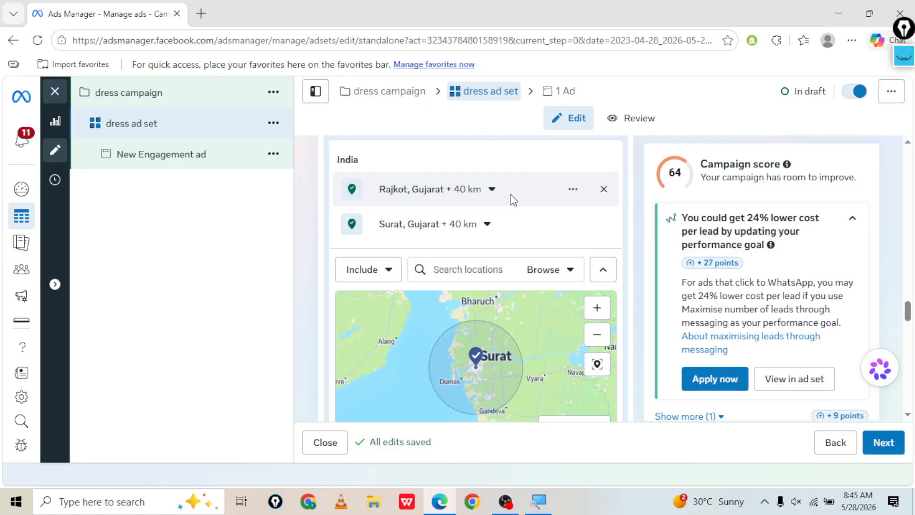
pyautogui.click(528, 194)
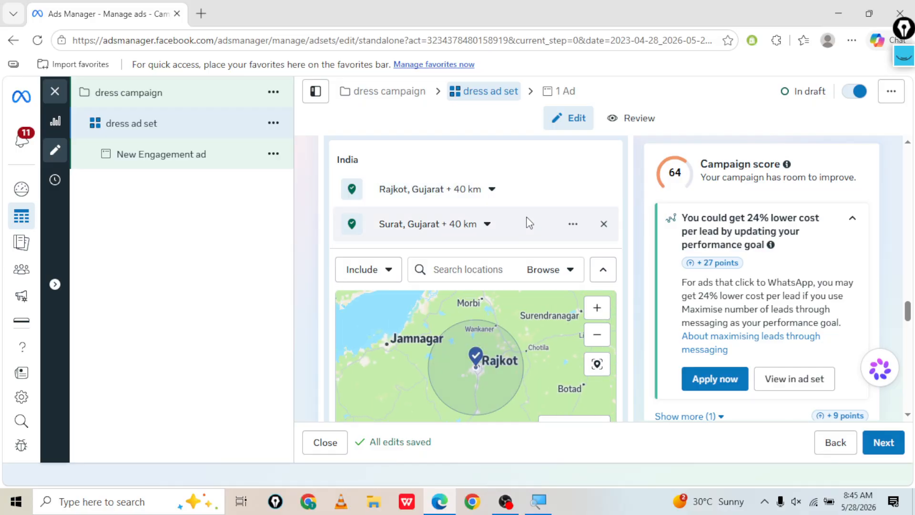
pyautogui.click(528, 230)
pyautogui.click(528, 189)
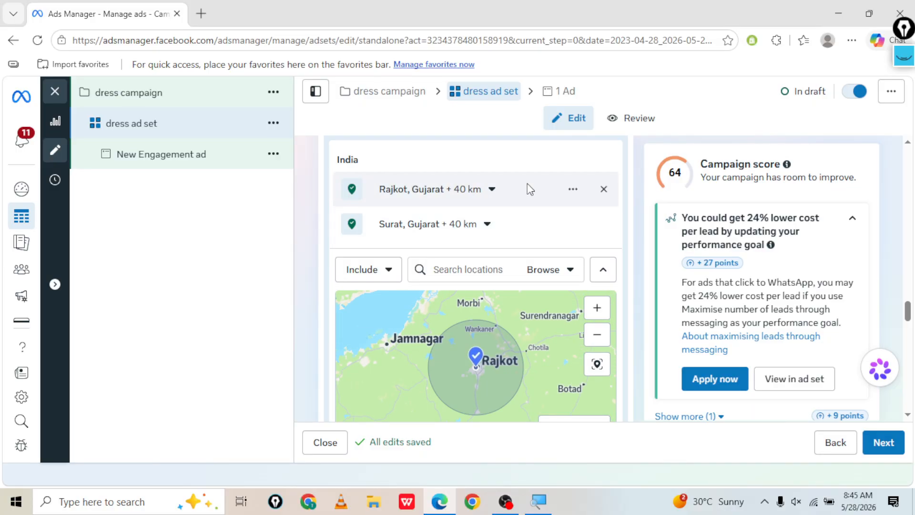
pyautogui.click(523, 229)
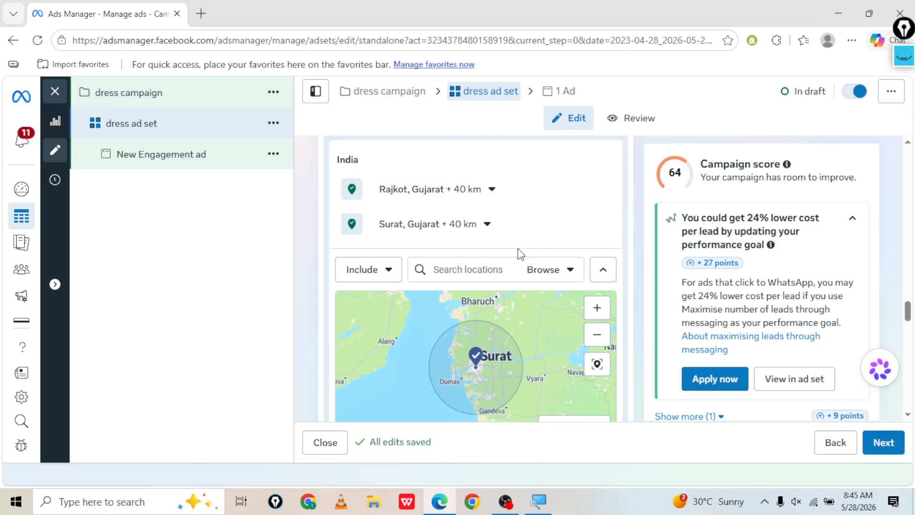
# Try a 17 km radius for Surat, Gujarat, and restrict that location to the current city only
pyautogui.click(463, 228)
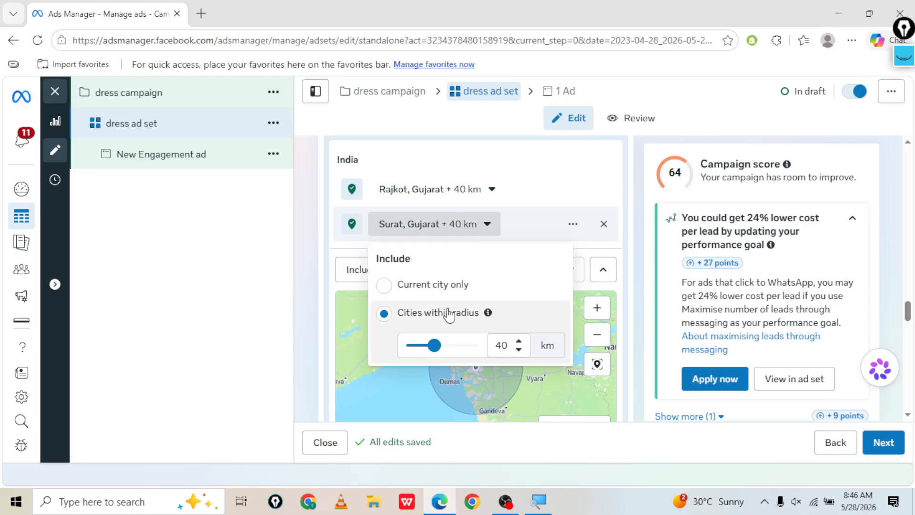
pyautogui.moveTo(439, 344); pyautogui.dragTo(396, 345)
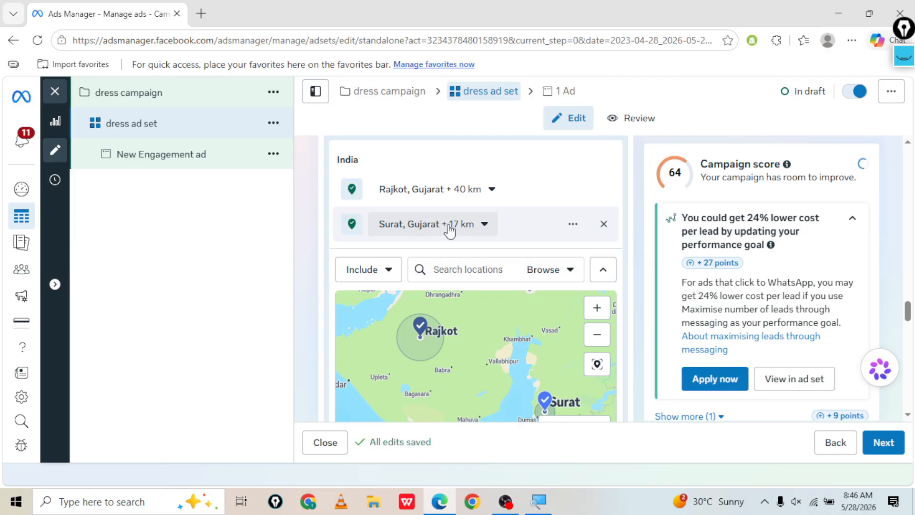
pyautogui.click(450, 230)
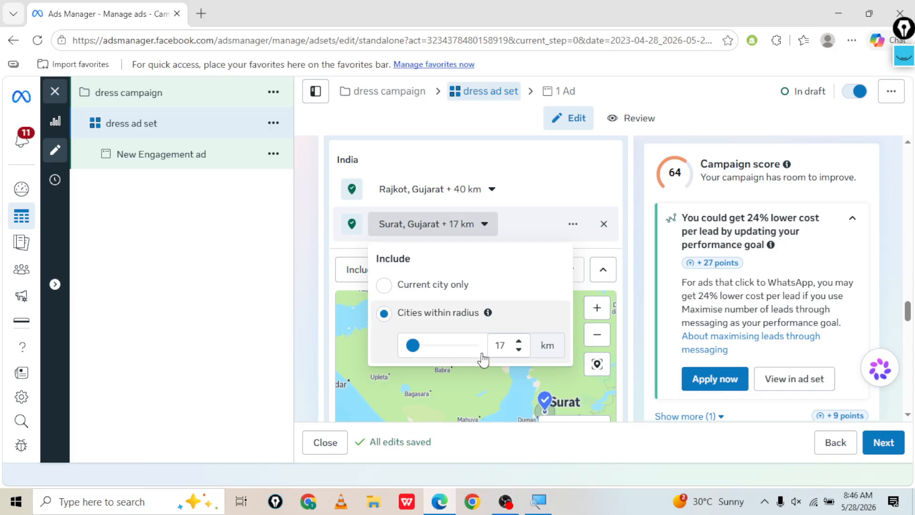
pyautogui.click(427, 285)
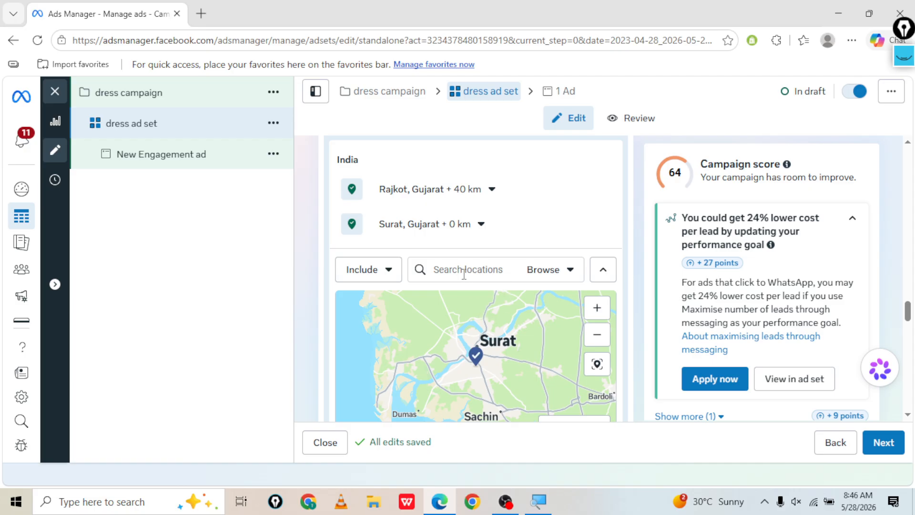
pyautogui.scroll(5, 466, 352)
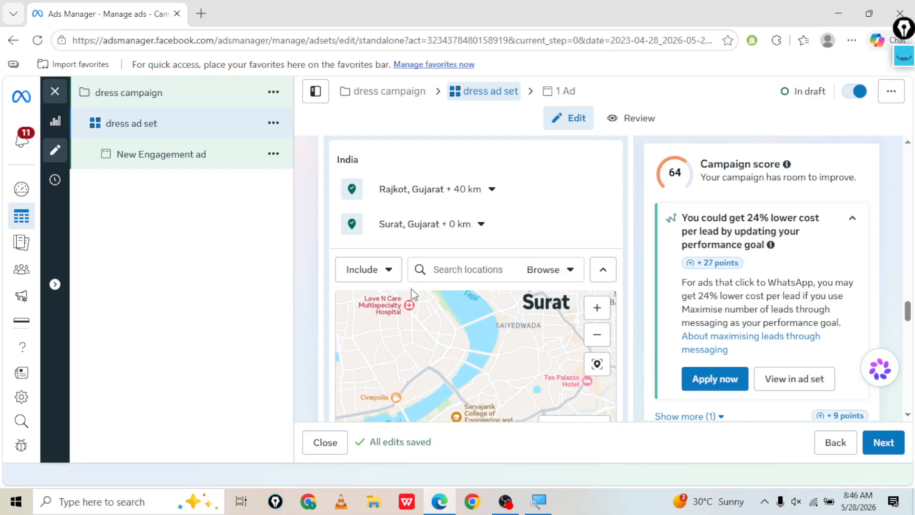
# Try the Exclude mode for adding locations, restore Include, and recheck the two available modes
pyautogui.click(369, 277)
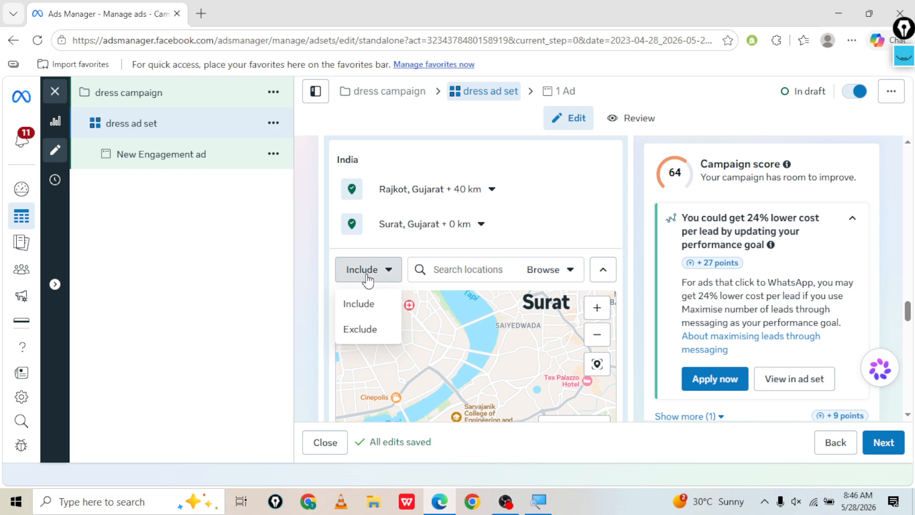
pyautogui.click(363, 330)
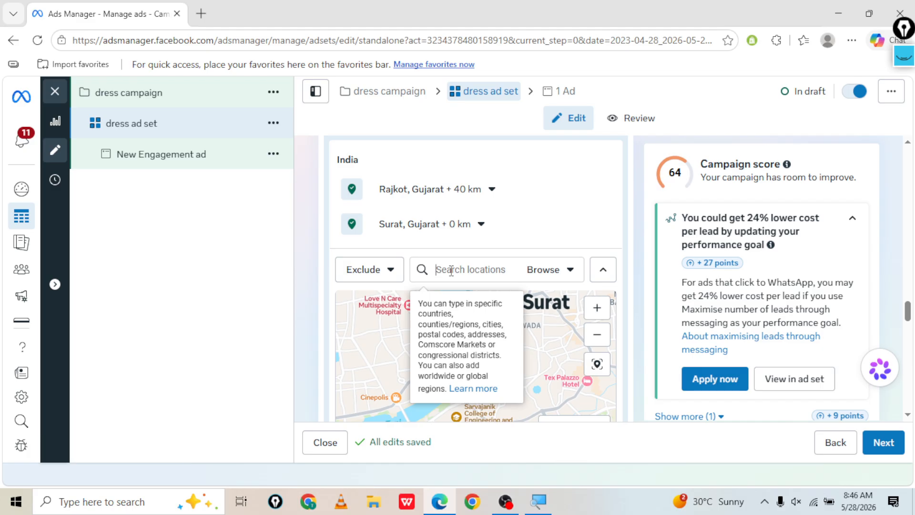
pyautogui.click(390, 274)
pyautogui.click(379, 307)
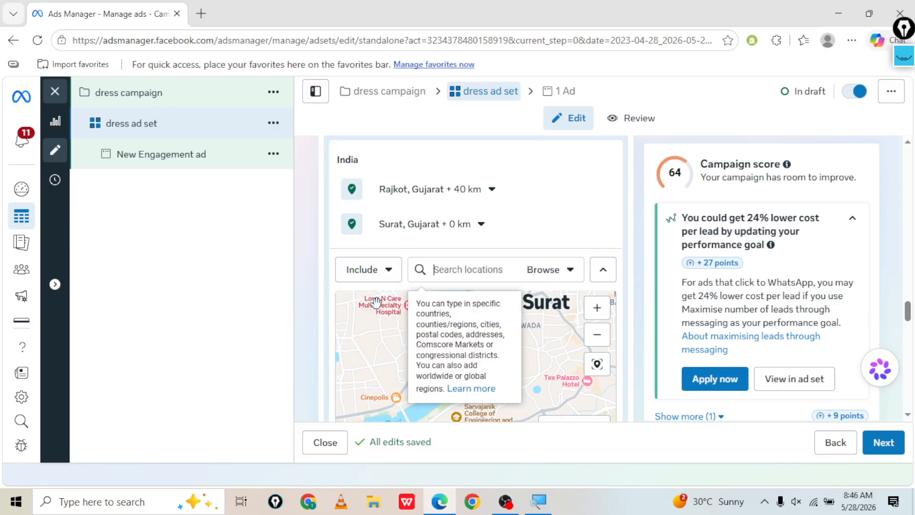
pyautogui.click(382, 277)
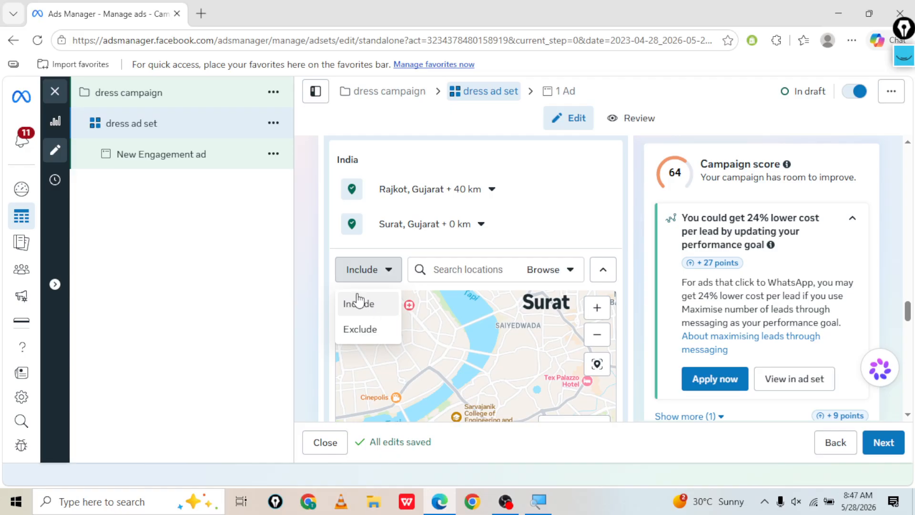
pyautogui.click(314, 260)
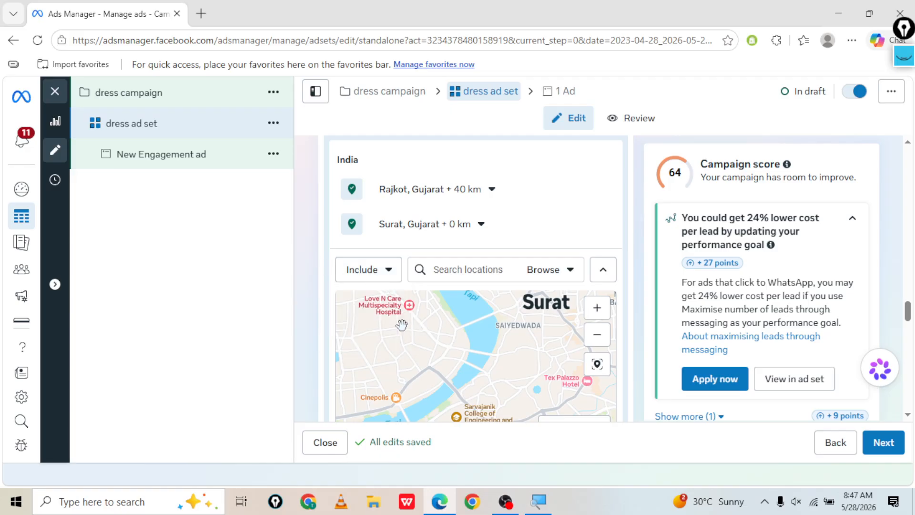
# Switch location targeting to Exclude and exclude postcode 394101 in Surat, Gujarat from the audience
pyautogui.scroll(-1, 376, 308)
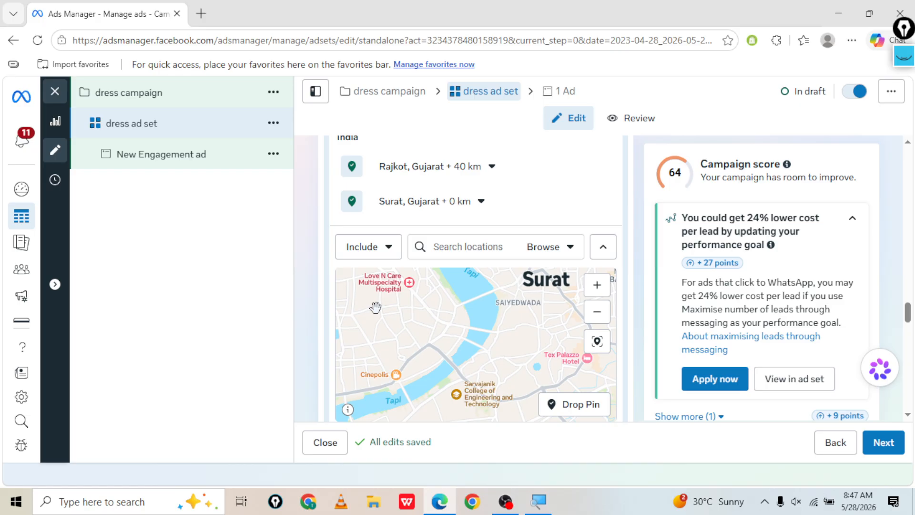
pyautogui.scroll(-3, 376, 307)
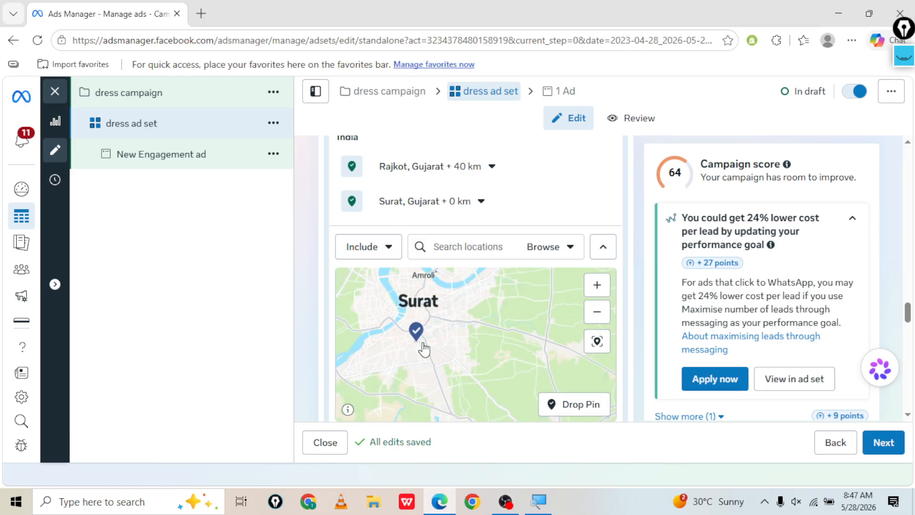
pyautogui.click(388, 248)
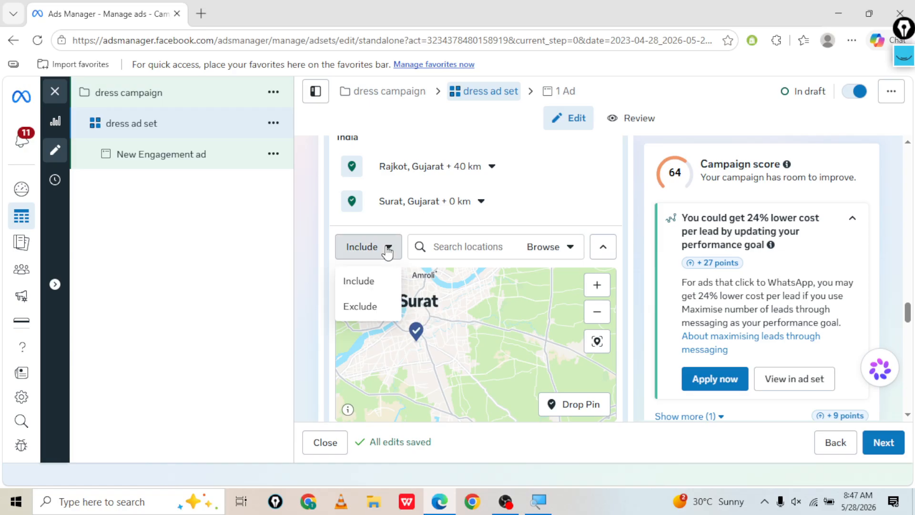
pyautogui.click(369, 306)
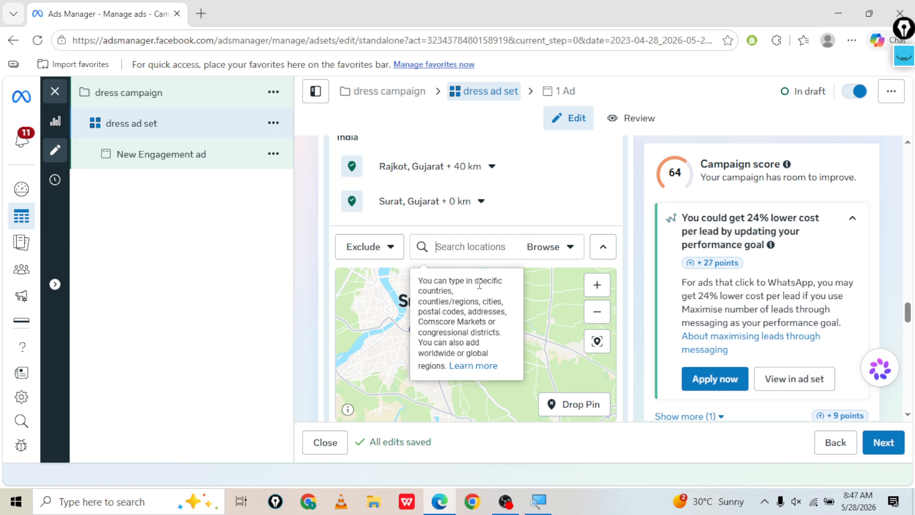
pyautogui.write('394')
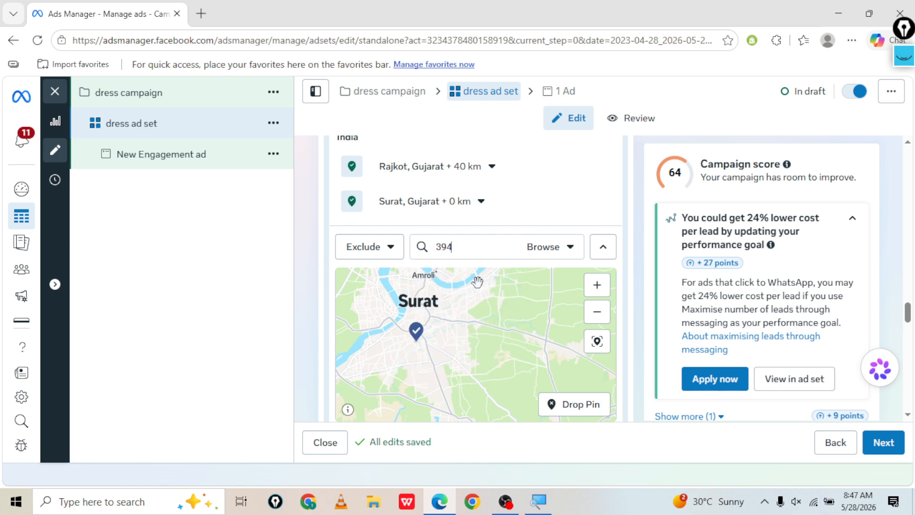
pyautogui.write('101')
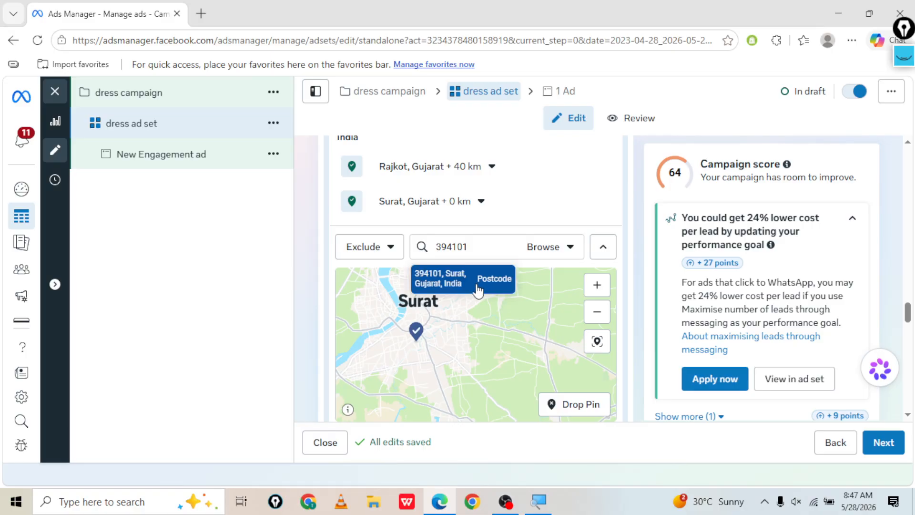
pyautogui.click(466, 288)
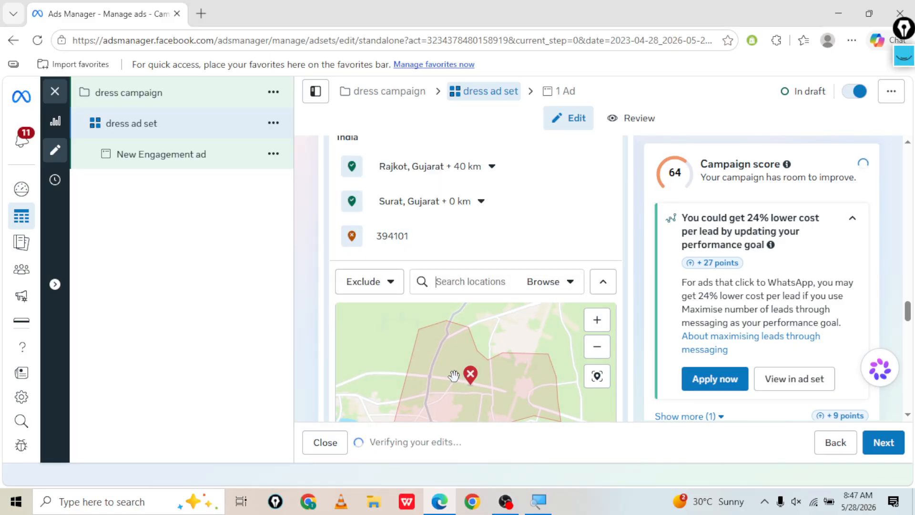
pyautogui.scroll(-2, 453, 369)
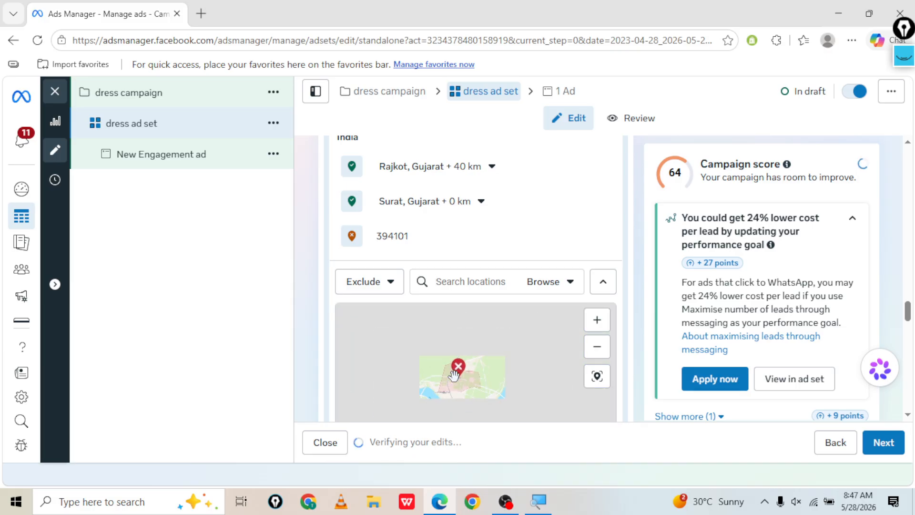
# Switch location targeting back to Include and include postcode 395006 in Surat, Gujarat, checking it on the map
pyautogui.click(387, 280)
pyautogui.click(371, 324)
pyautogui.click(446, 284)
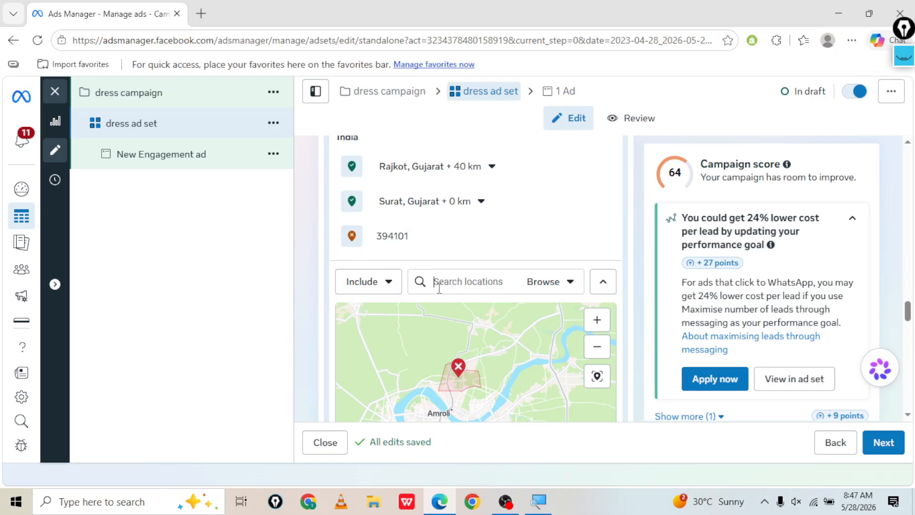
pyautogui.write('395006')
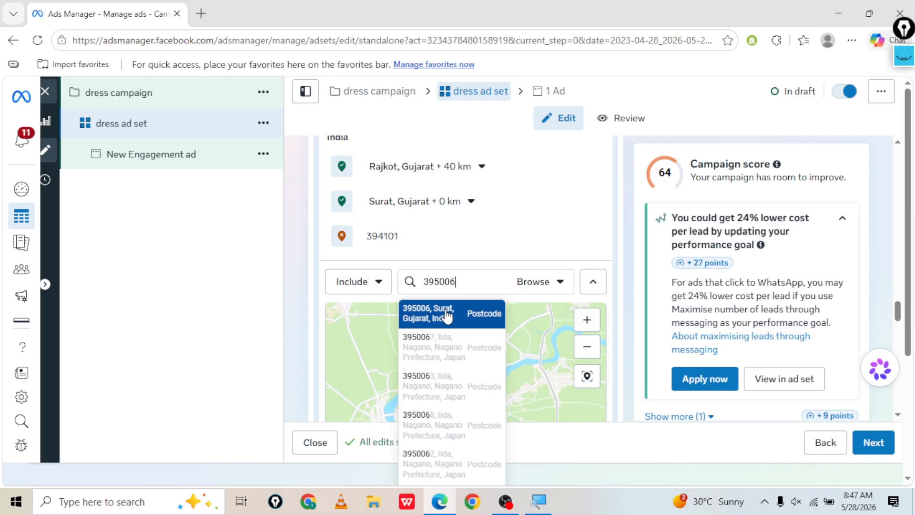
pyautogui.click(446, 315)
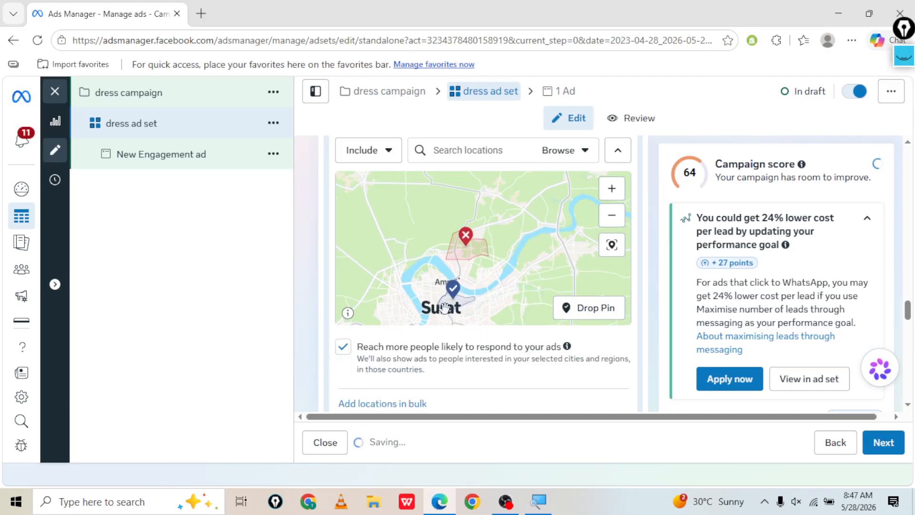
pyautogui.scroll(-2, 508, 267)
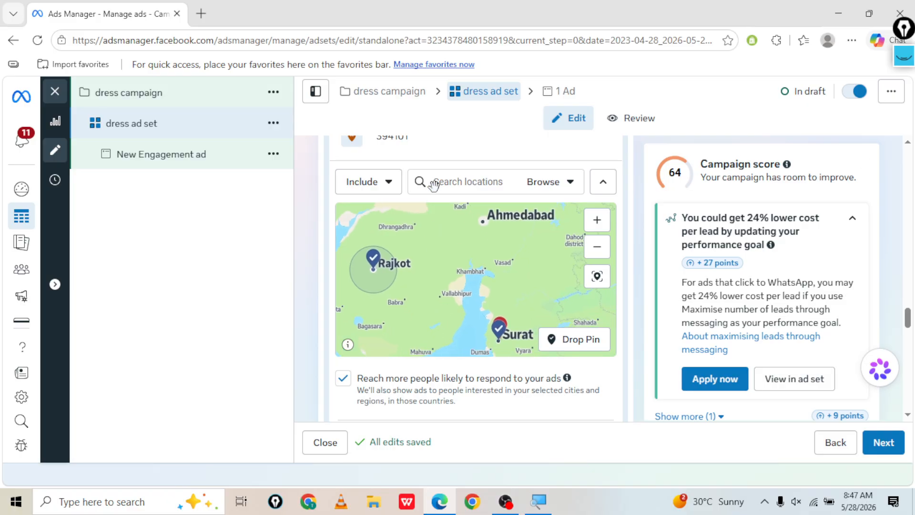
pyautogui.scroll(2, 437, 171)
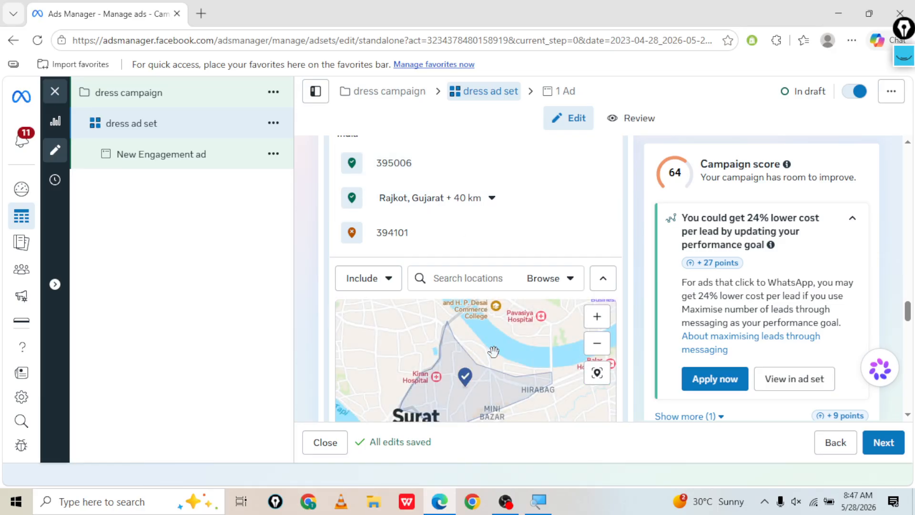
# Drop an included map pin in Surat on the Tapi river, north of Balar Hospital
pyautogui.scroll(-2, 493, 351)
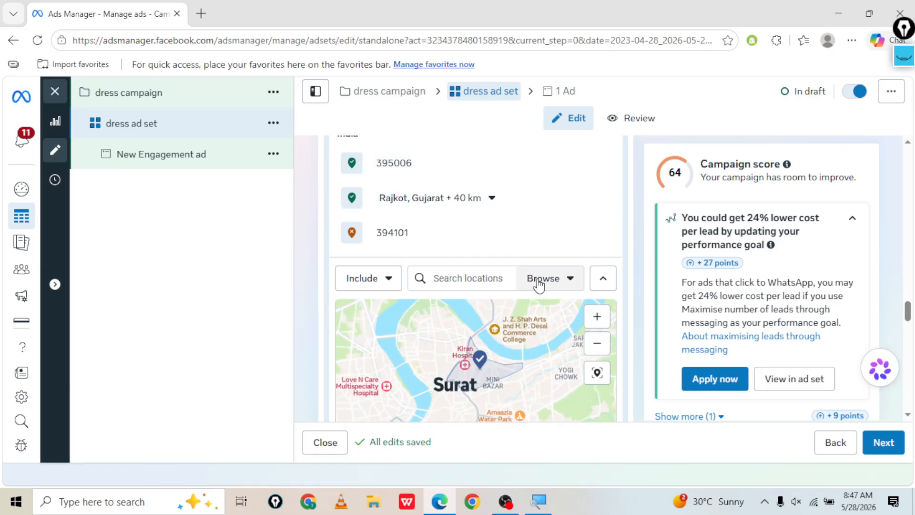
pyautogui.moveTo(506, 341); pyautogui.dragTo(421, 327)
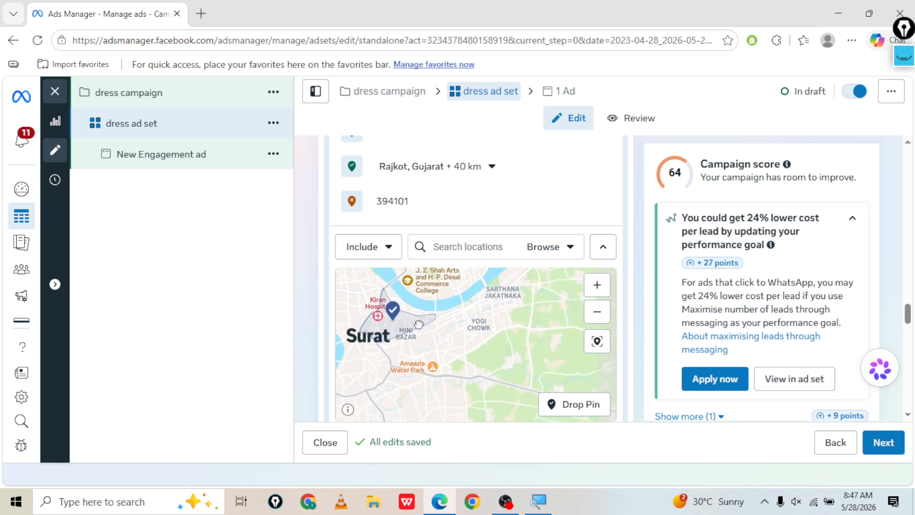
pyautogui.scroll(2, 459, 289)
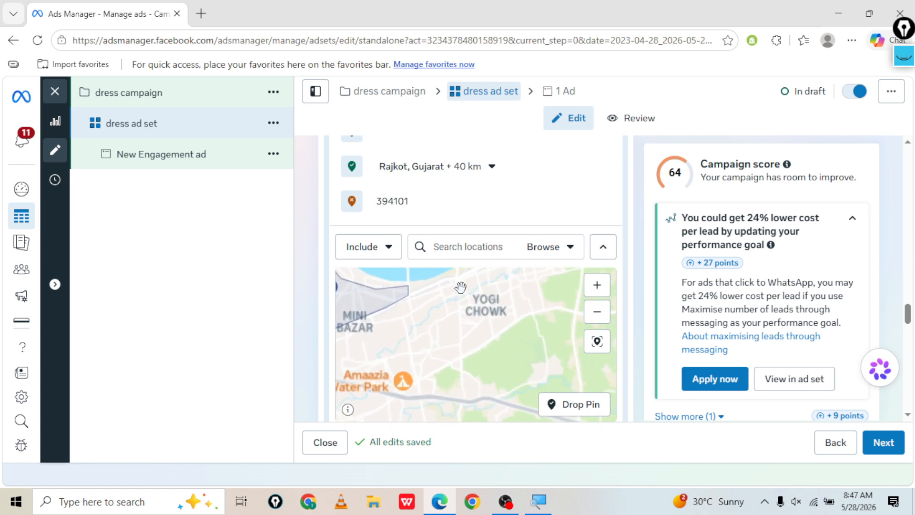
pyautogui.moveTo(459, 292); pyautogui.dragTo(434, 371)
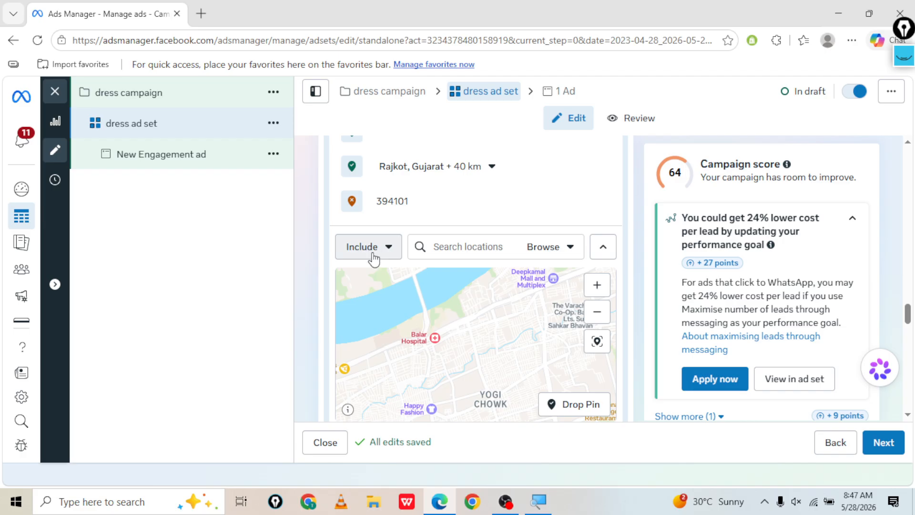
pyautogui.click(569, 415)
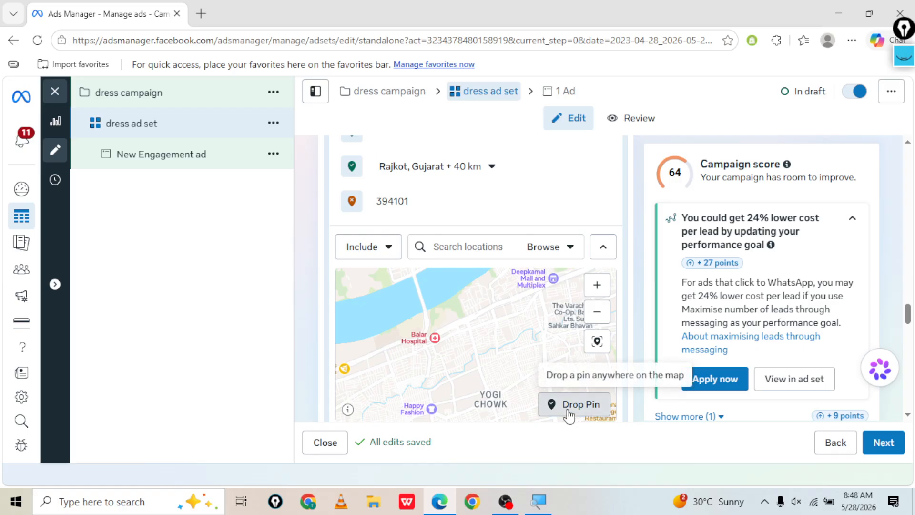
pyautogui.click(424, 305)
pyautogui.click(423, 304)
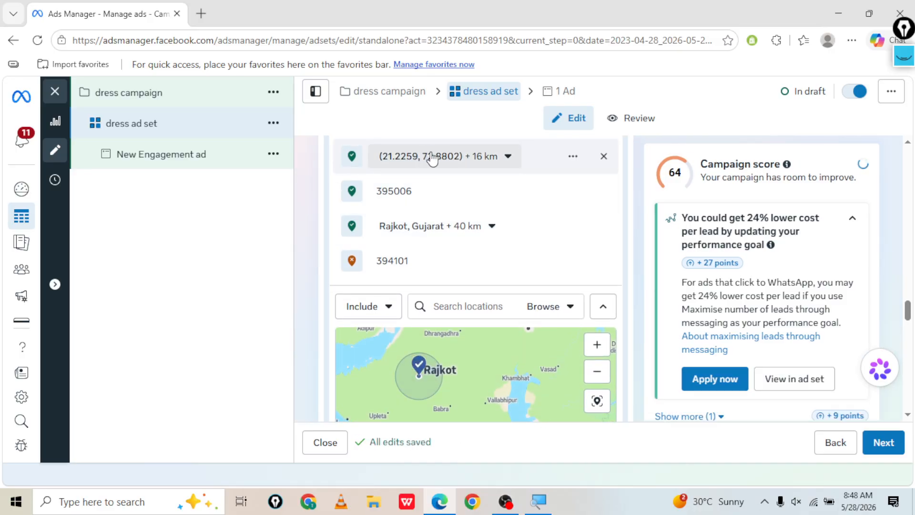
# Try inclusion radii of 1 km and 9 km for the pin dropped in Surat
pyautogui.click(503, 159)
pyautogui.moveTo(400, 227)
pyautogui.mouseDown()
pyautogui.moveTo(382, 226)
pyautogui.moveTo(394, 228)
pyautogui.mouseUp()
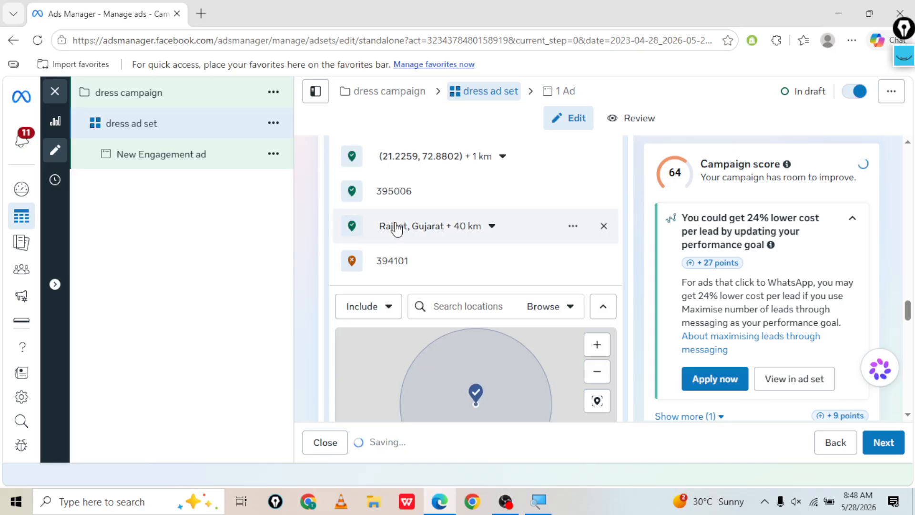
pyautogui.click(493, 162)
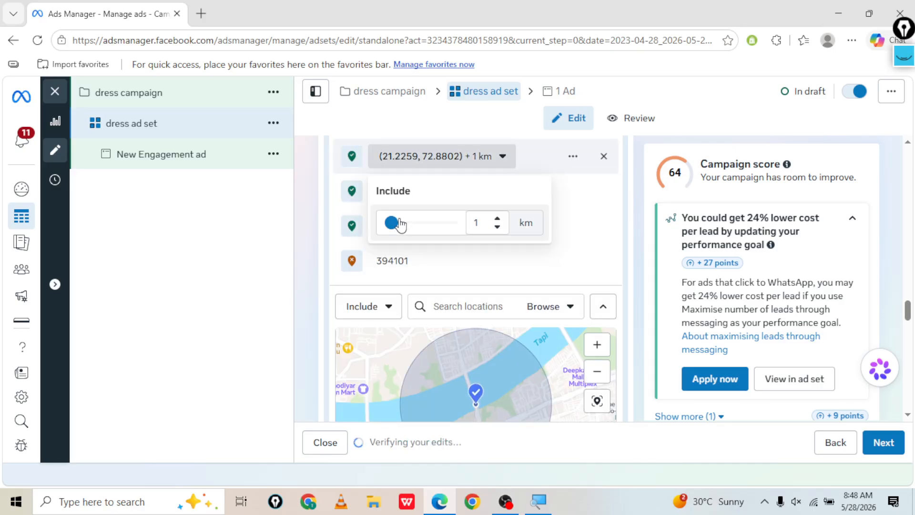
pyautogui.moveTo(394, 225)
pyautogui.mouseDown()
pyautogui.moveTo(402, 224)
pyautogui.moveTo(396, 229)
pyautogui.mouseUp()
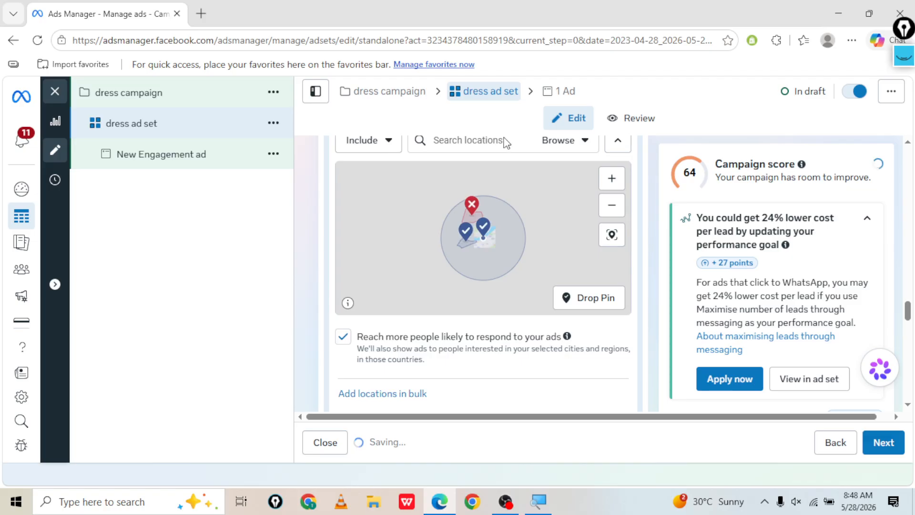
# Set the inclusion radius of the dropped Surat pin to 5 km
pyautogui.click(504, 156)
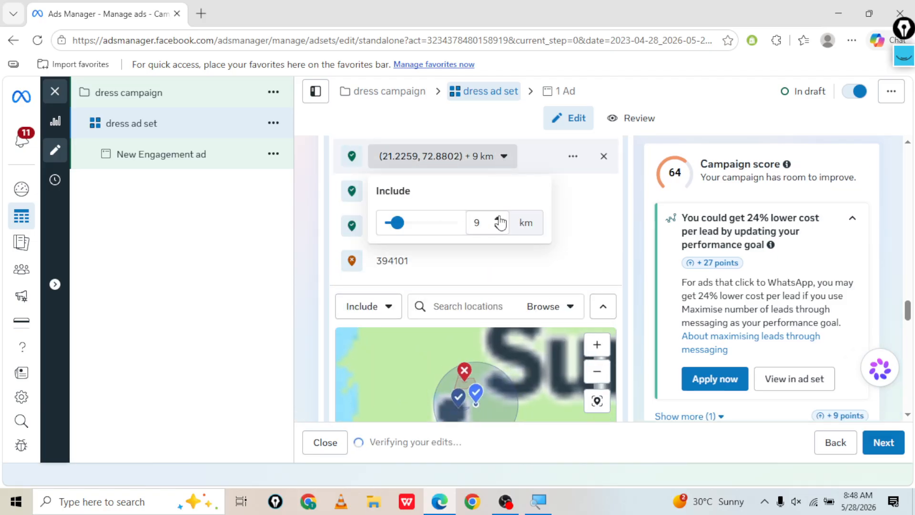
pyautogui.doubleClick(477, 224)
pyautogui.write('5')
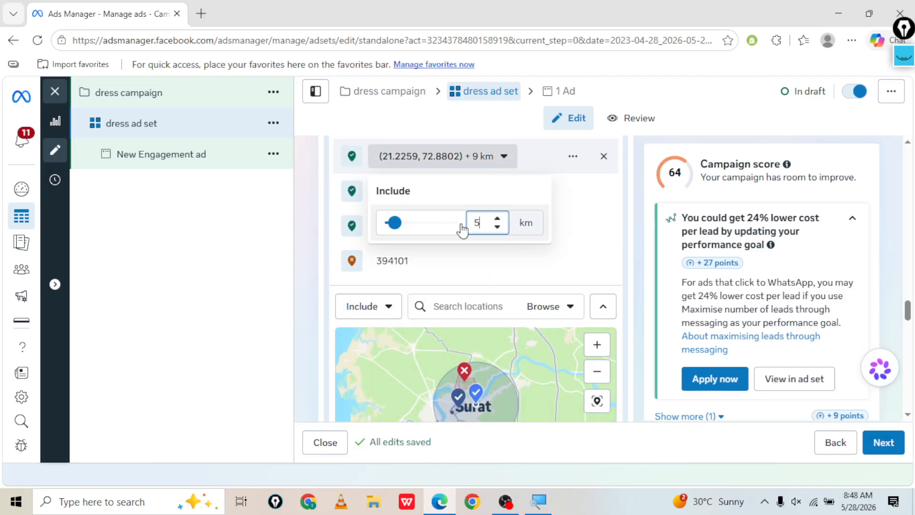
pyautogui.press('Return')
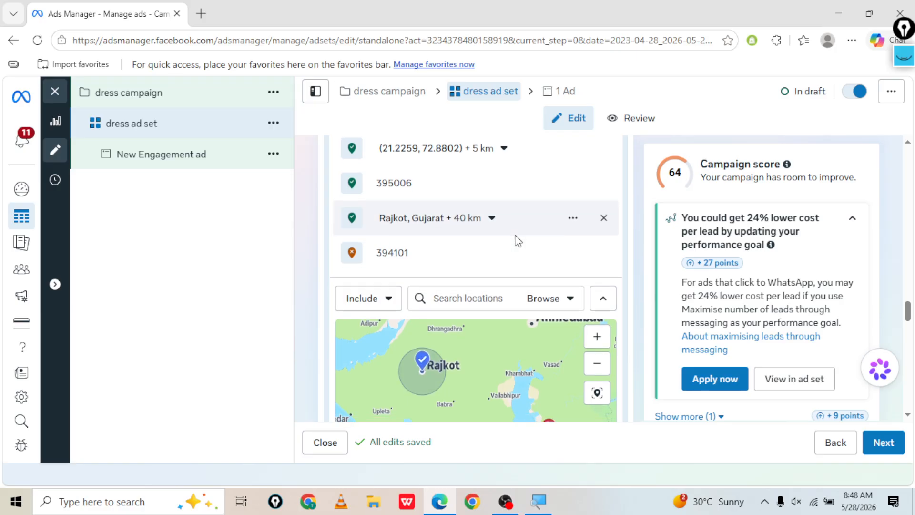
# Drop a second included pin beside Dhandhuka, east of Rajkot, and set its radius to 7 km
pyautogui.scroll(-2, 518, 241)
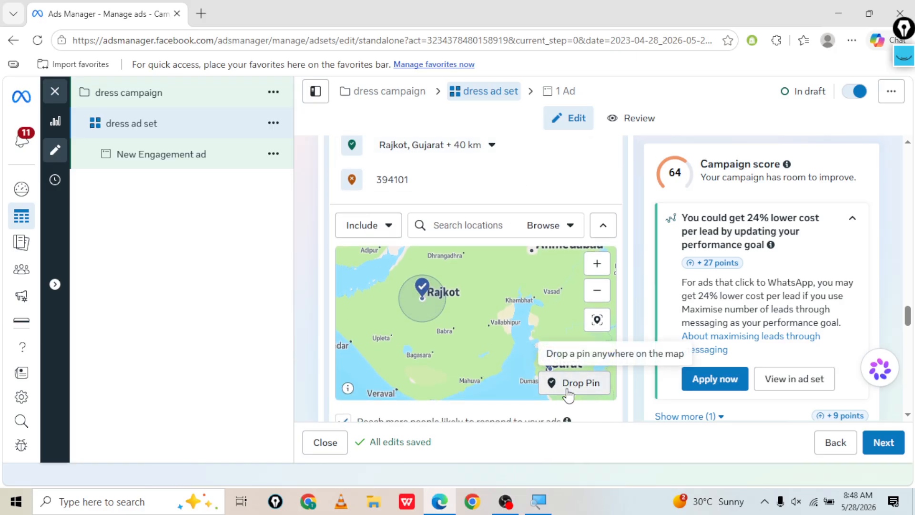
pyautogui.click(568, 385)
pyautogui.click(548, 365)
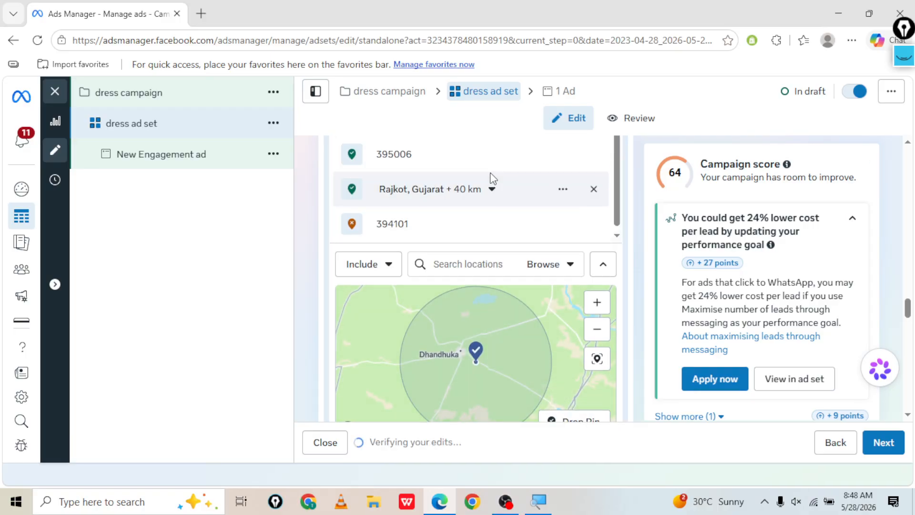
pyautogui.click(494, 224)
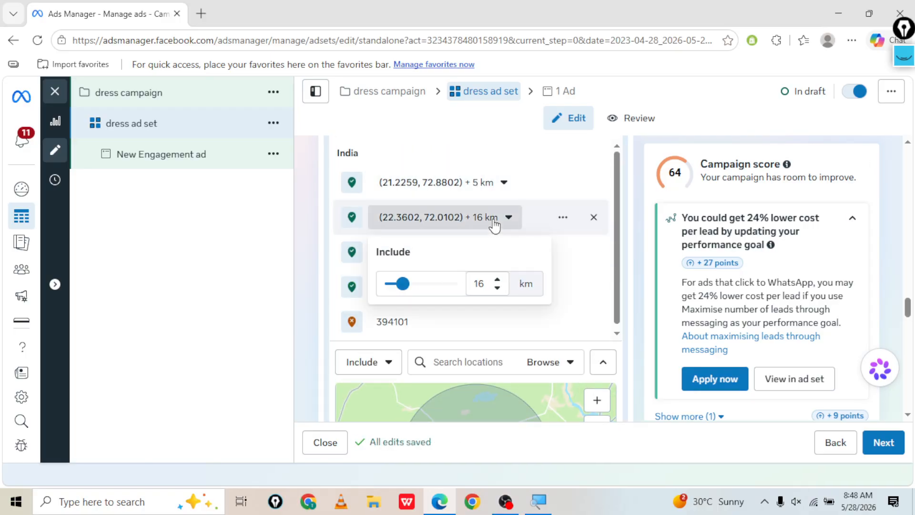
pyautogui.doubleClick(479, 284)
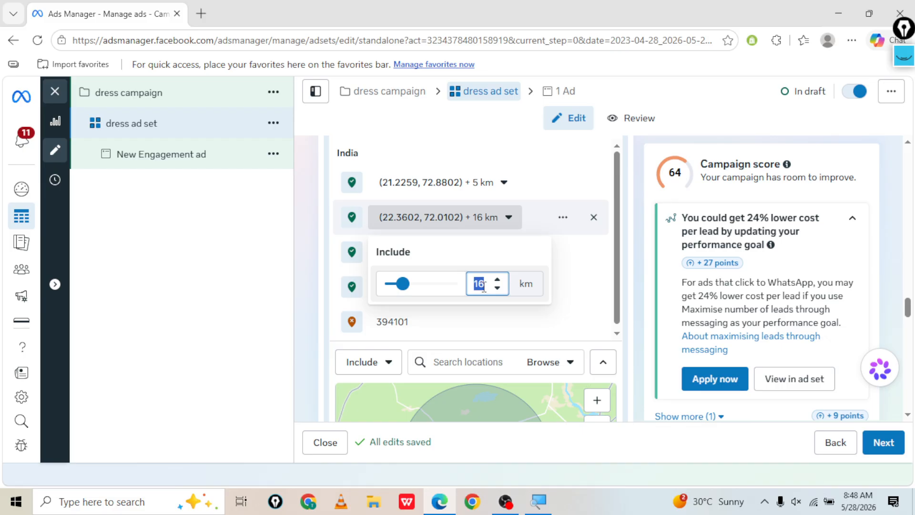
pyautogui.write('7')
pyautogui.press('Return')
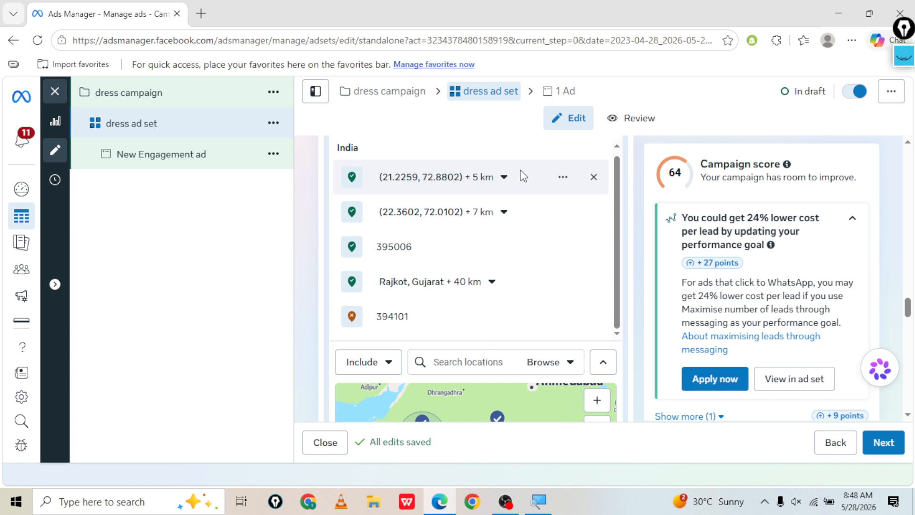
# Circle the checkbox for reaching more people likely to respond in yellow, and draw marks around Rajkot on the location map
pyautogui.scroll(-1, 631, 244)
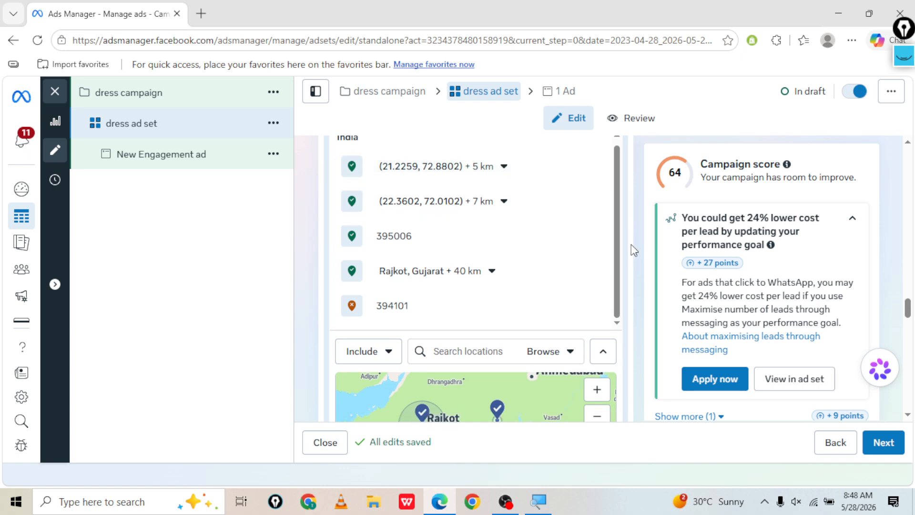
pyautogui.scroll(-2, 630, 244)
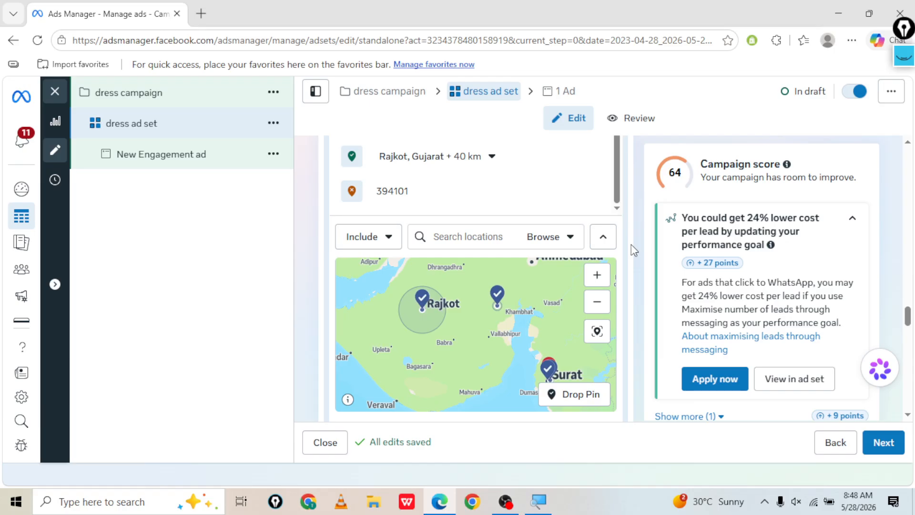
pyautogui.scroll(-2, 631, 244)
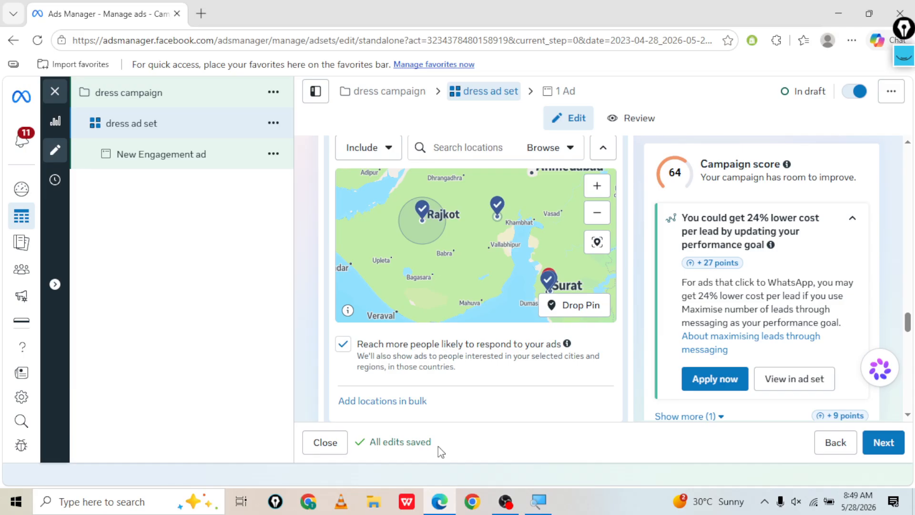
pyautogui.hotkey('ctrl', 'shift', '3')
pyautogui.moveTo(351, 334)
pyautogui.mouseDown()
pyautogui.moveTo(332, 333)
pyautogui.moveTo(351, 364)
pyautogui.moveTo(352, 335)
pyautogui.mouseUp()
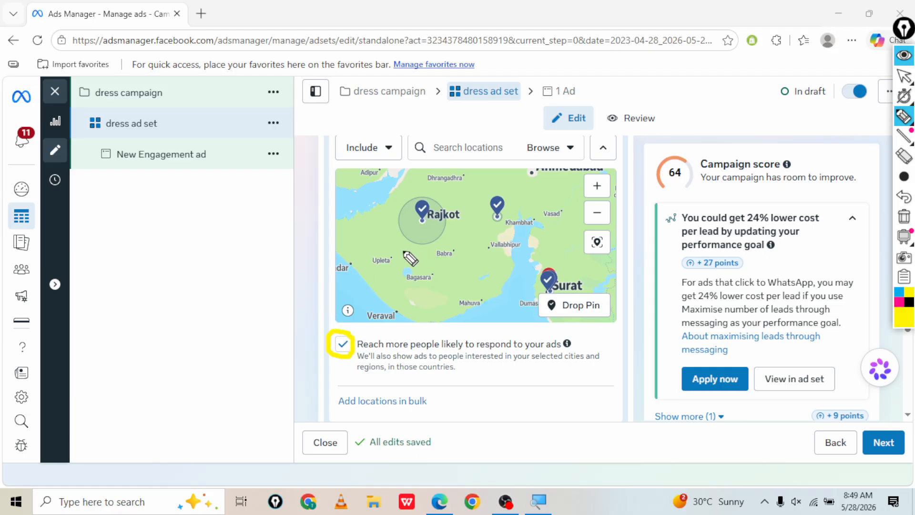
pyautogui.moveTo(445, 179); pyautogui.dragTo(444, 199)
pyautogui.moveTo(407, 249)
pyautogui.mouseDown()
pyautogui.moveTo(395, 275)
pyautogui.moveTo(448, 256)
pyautogui.mouseUp()
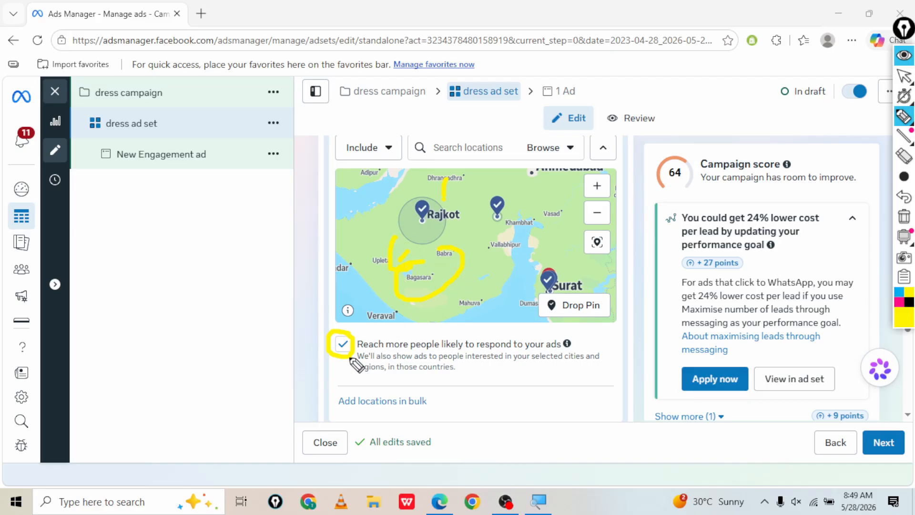
# Clear the yellow marks from the location map and turn off reaching more people likely to respond to the ads
pyautogui.moveTo(485, 229)
pyautogui.mouseDown()
pyautogui.moveTo(441, 209)
pyautogui.moveTo(404, 238)
pyautogui.moveTo(472, 244)
pyautogui.mouseUp()
pyautogui.hotkey('ctrl', 'shift', '7')
pyautogui.hotkey('ctrl', 'shift', '1')
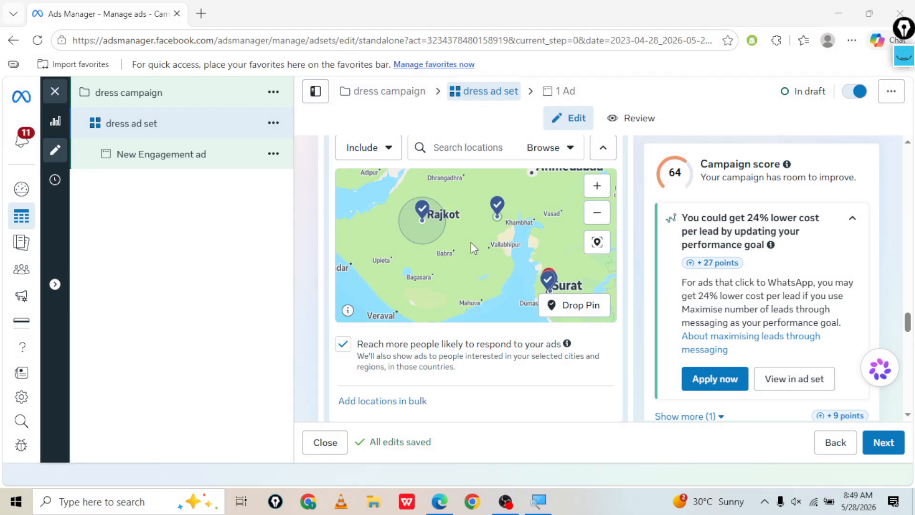
pyautogui.click(344, 346)
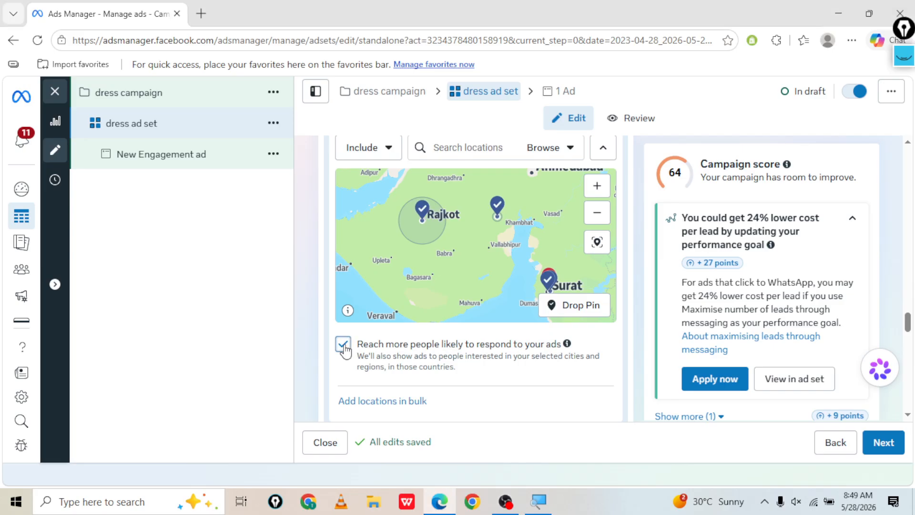
pyautogui.click(344, 346)
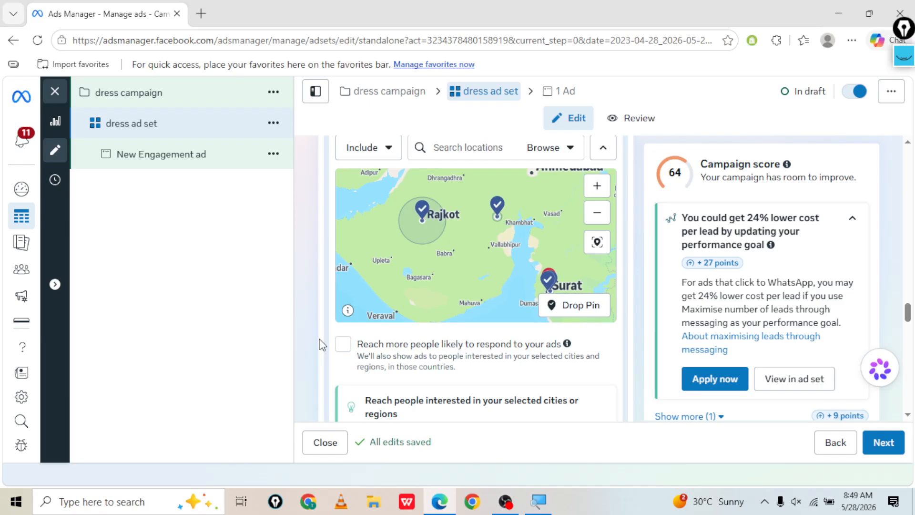
# Look through the ad set's location suggestion, India securities declaration, minimum age, suggested audience and placement sections
pyautogui.scroll(-1, 319, 339)
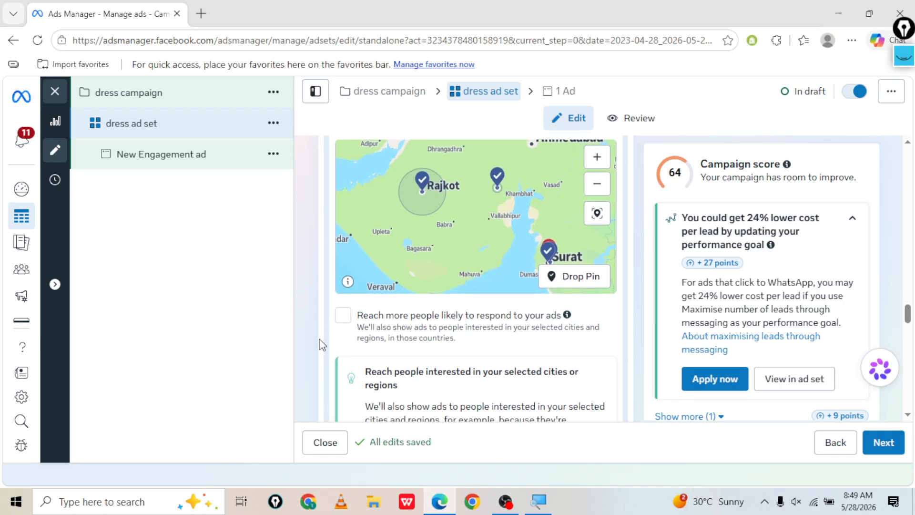
pyautogui.scroll(-1, 320, 339)
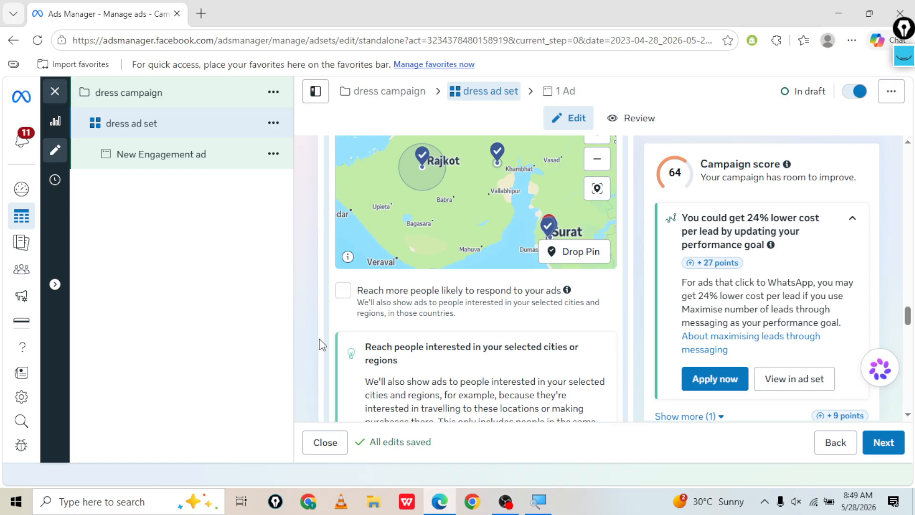
pyautogui.scroll(-5, 320, 339)
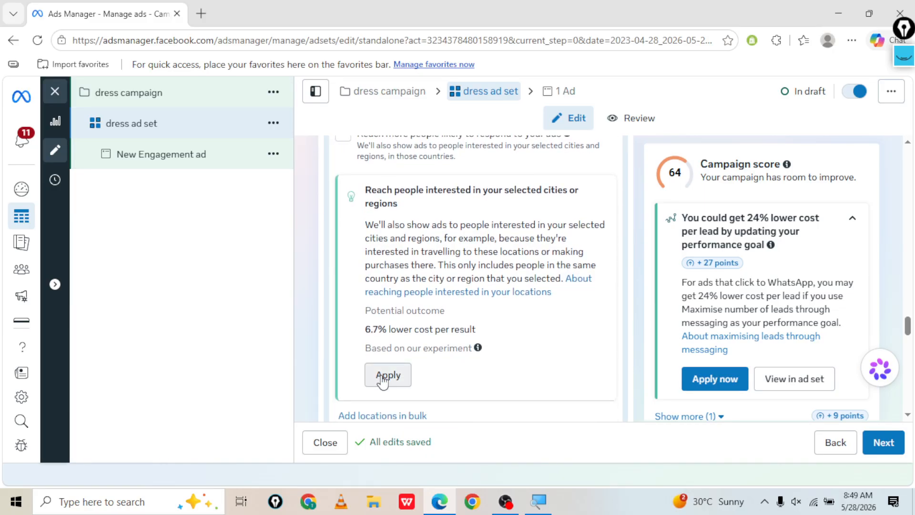
pyautogui.scroll(-3, 382, 380)
pyautogui.scroll(-3, 381, 381)
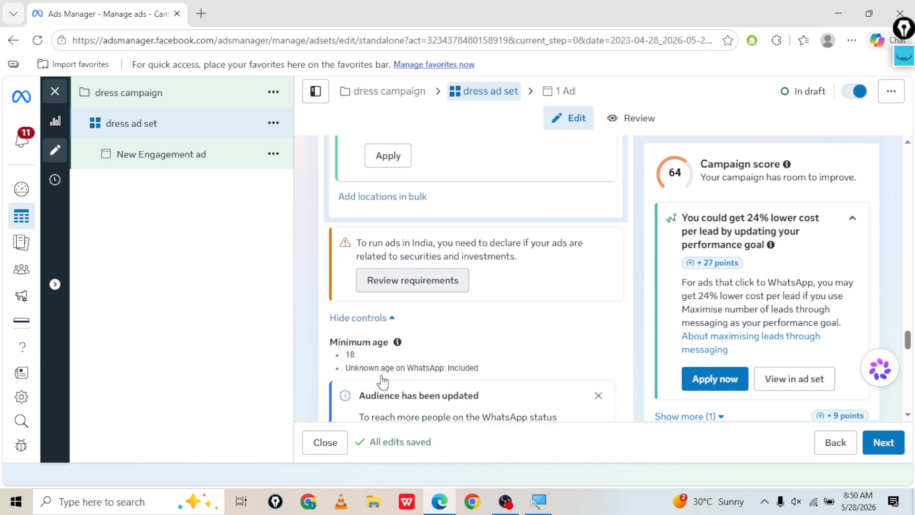
pyautogui.scroll(-1, 382, 382)
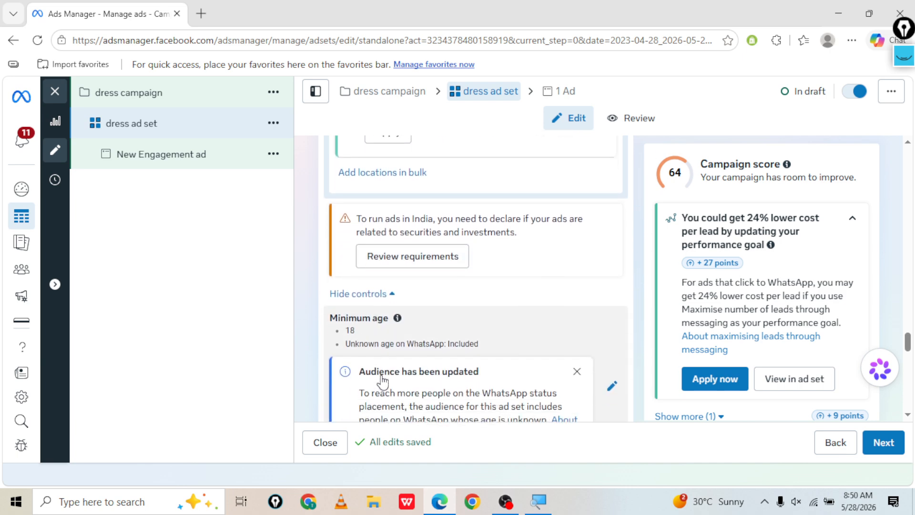
pyautogui.doubleClick(359, 206)
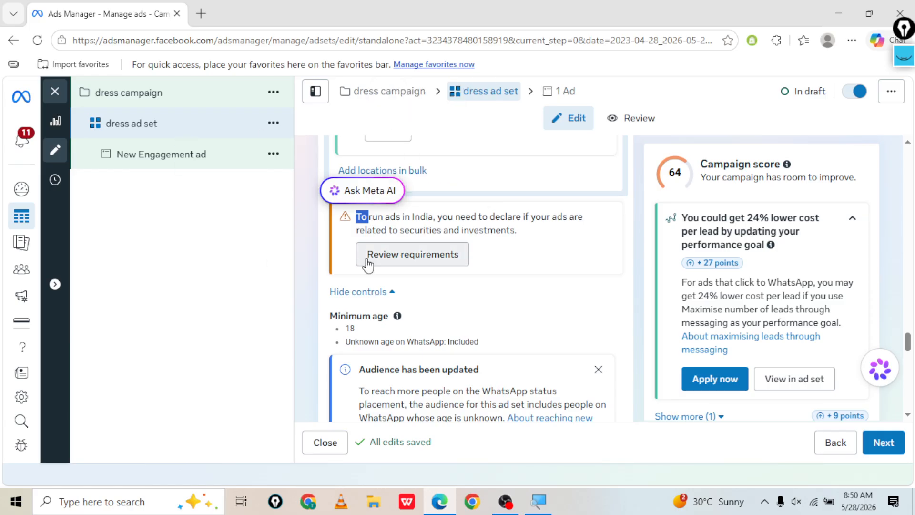
pyautogui.click(327, 236)
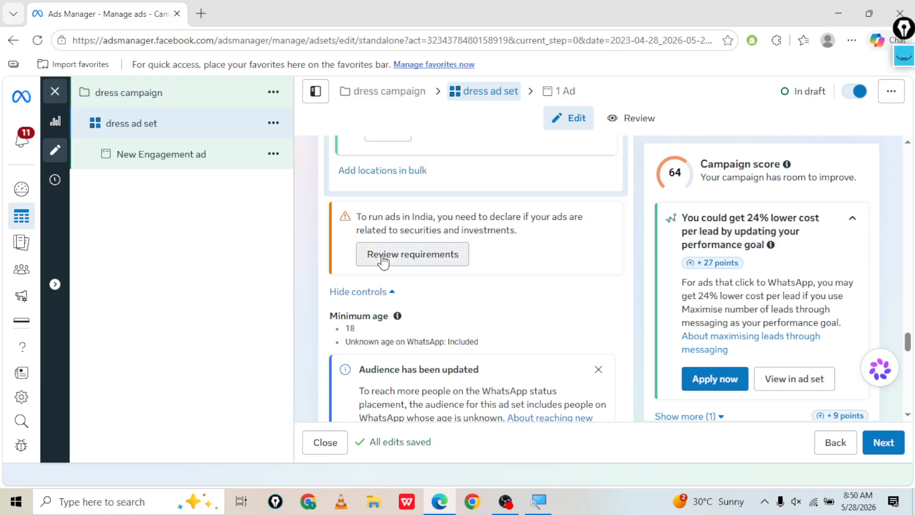
pyautogui.scroll(-2, 381, 260)
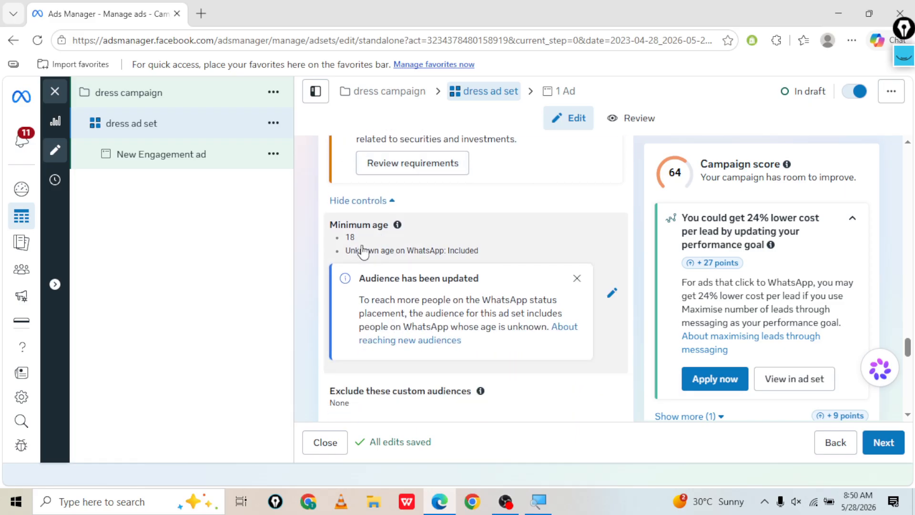
pyautogui.scroll(-5, 371, 250)
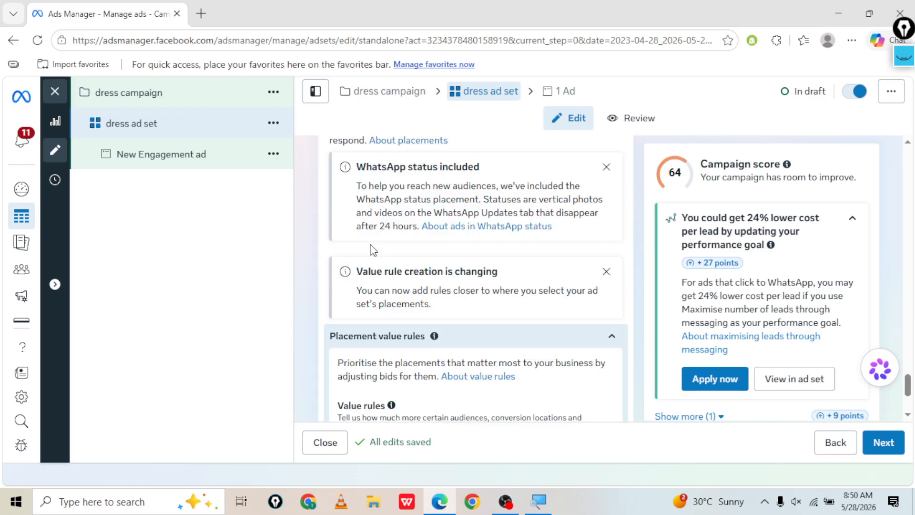
pyautogui.scroll(5, 373, 250)
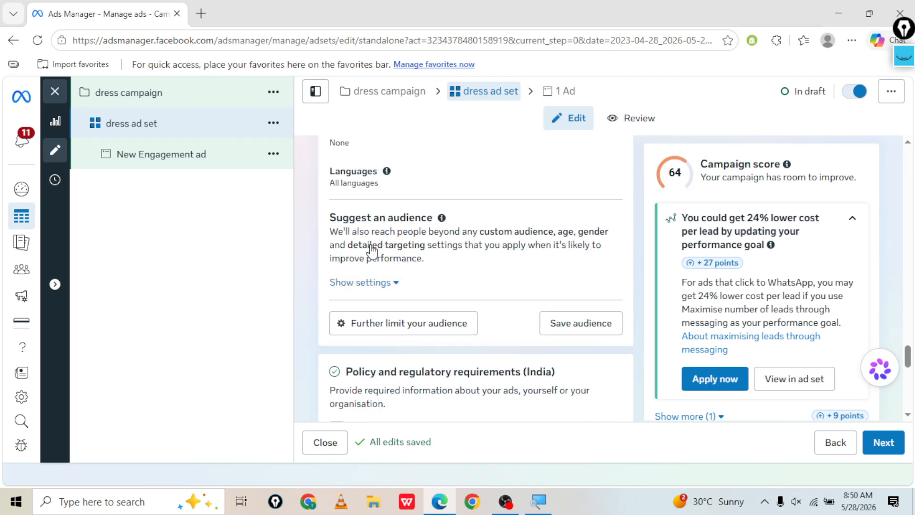
pyautogui.scroll(5, 373, 251)
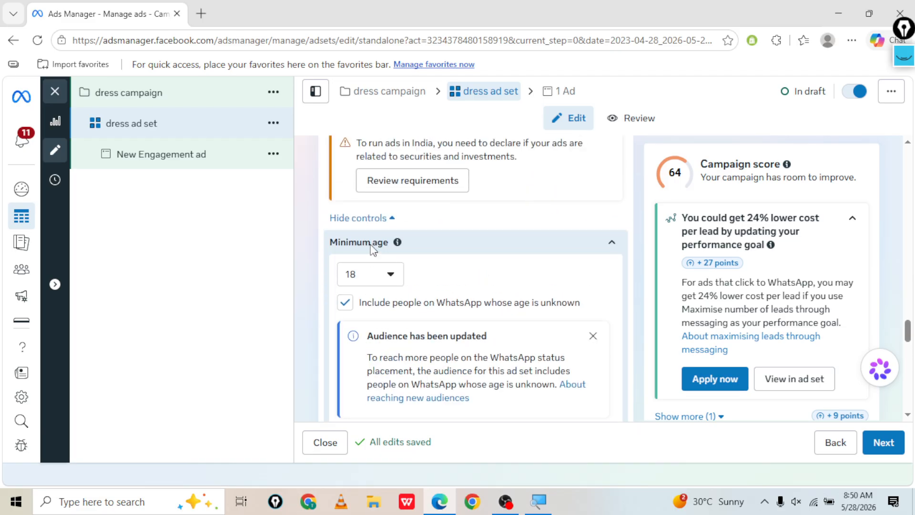
# Reopen the audience controls, circle the unknown WhatsApp age checkbox in yellow, and handwrite age-range notes with arrows above it
pyautogui.click(357, 219)
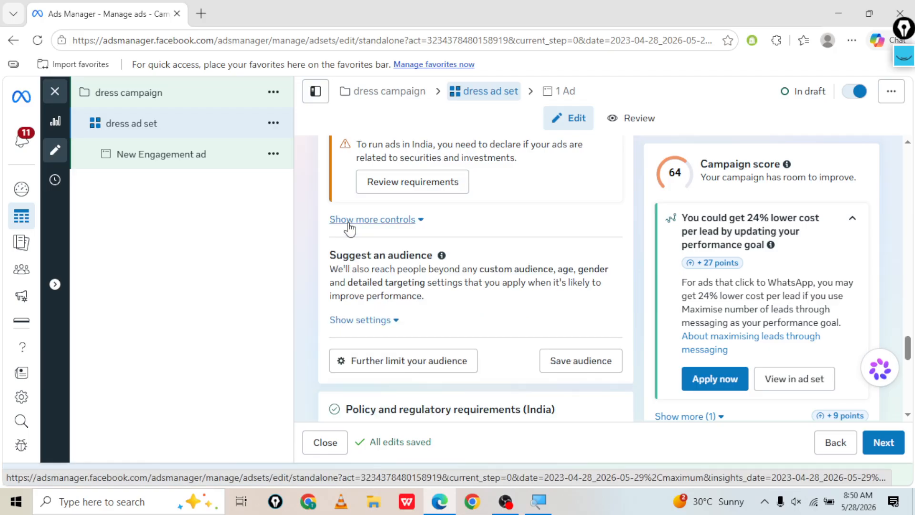
pyautogui.click(348, 222)
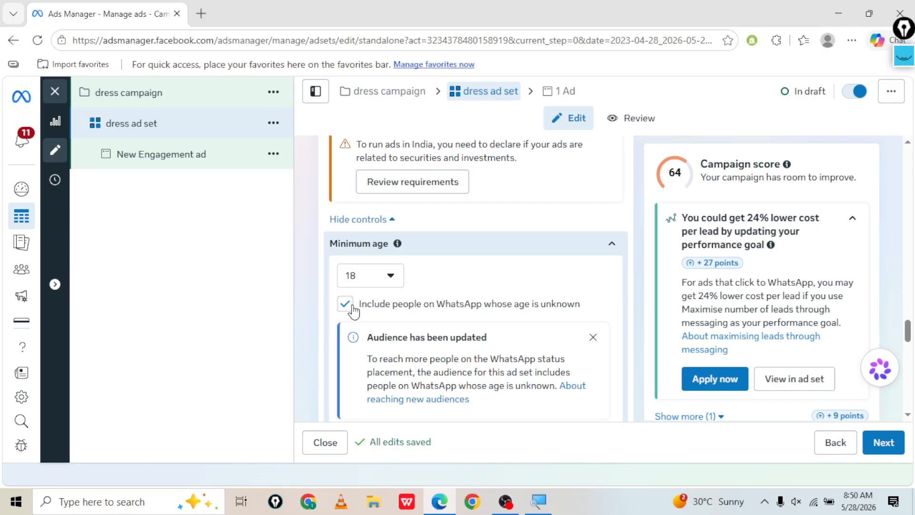
pyautogui.hotkey('ctrl', 'shift', '1')
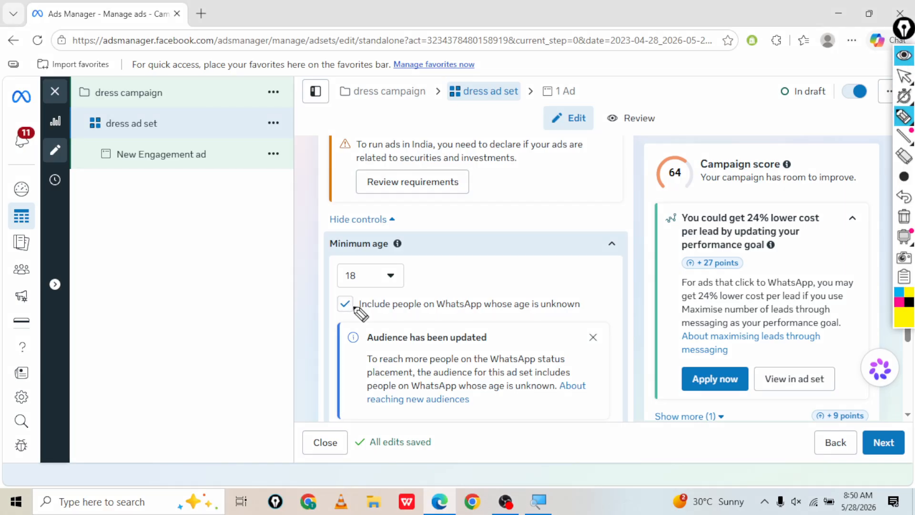
pyautogui.moveTo(362, 298)
pyautogui.mouseDown()
pyautogui.moveTo(340, 292)
pyautogui.moveTo(334, 305)
pyautogui.moveTo(350, 324)
pyautogui.moveTo(361, 309)
pyautogui.mouseUp()
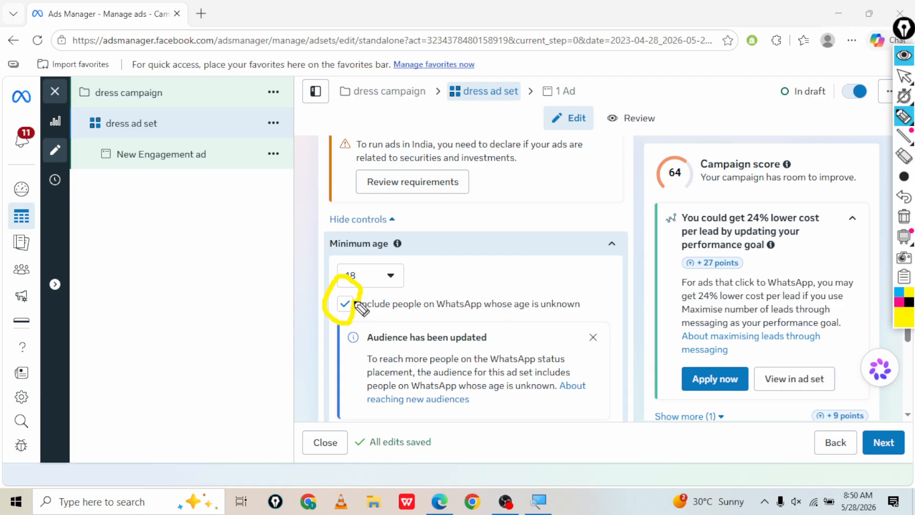
pyautogui.moveTo(235, 194)
pyautogui.mouseDown()
pyautogui.moveTo(242, 221)
pyautogui.moveTo(266, 213)
pyautogui.moveTo(263, 199)
pyautogui.moveTo(292, 193)
pyautogui.moveTo(323, 208)
pyautogui.mouseUp()
pyautogui.moveTo(338, 171)
pyautogui.mouseDown()
pyautogui.moveTo(321, 181)
pyautogui.moveTo(341, 192)
pyautogui.moveTo(394, 191)
pyautogui.moveTo(390, 204)
pyautogui.moveTo(442, 212)
pyautogui.moveTo(395, 206)
pyautogui.mouseUp()
pyautogui.moveTo(451, 204)
pyautogui.mouseDown()
pyautogui.moveTo(484, 158)
pyautogui.moveTo(481, 192)
pyautogui.moveTo(455, 230)
pyautogui.moveTo(474, 231)
pyautogui.mouseUp()
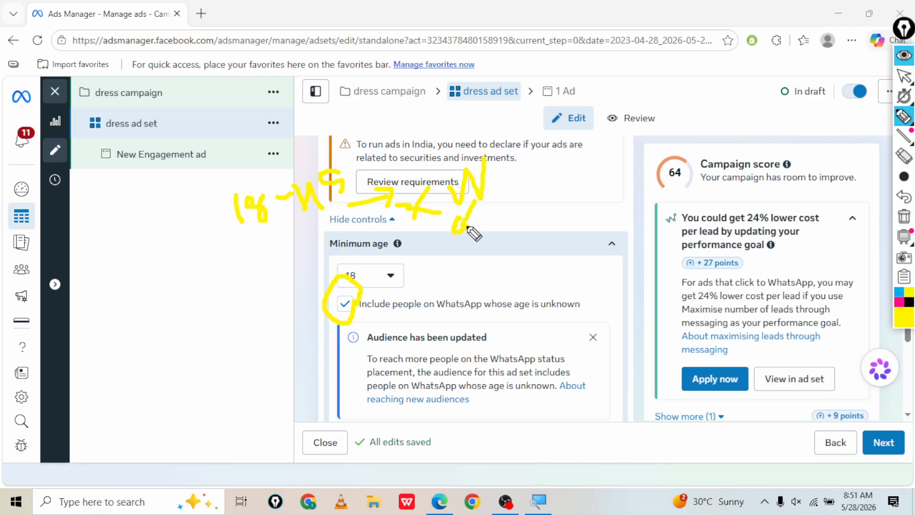
pyautogui.moveTo(383, 107); pyautogui.dragTo(388, 142)
pyautogui.moveTo(395, 194)
pyautogui.mouseDown()
pyautogui.moveTo(451, 162)
pyautogui.moveTo(508, 207)
pyautogui.moveTo(436, 245)
pyautogui.moveTo(418, 209)
pyautogui.mouseUp()
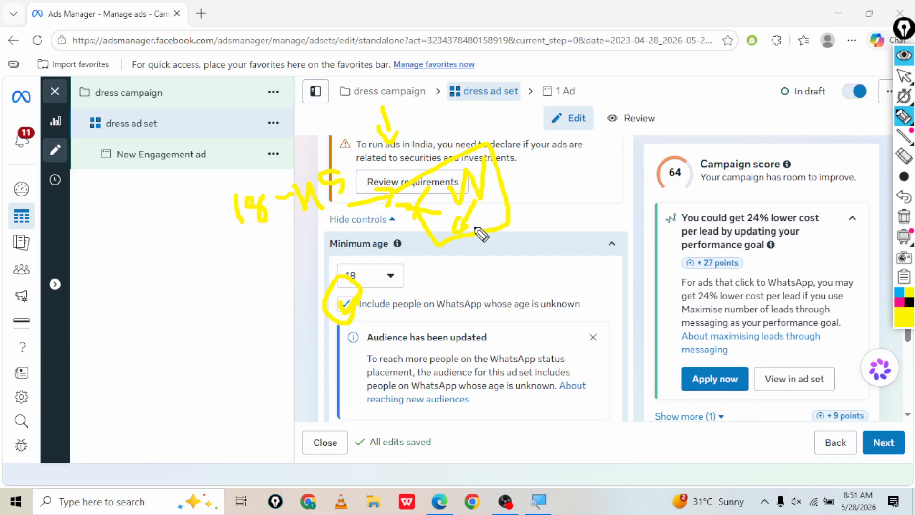
# Clear the yellow drawings and stop including people on WhatsApp whose age is unknown
pyautogui.hotkey('ctrl', 'shift', '7')
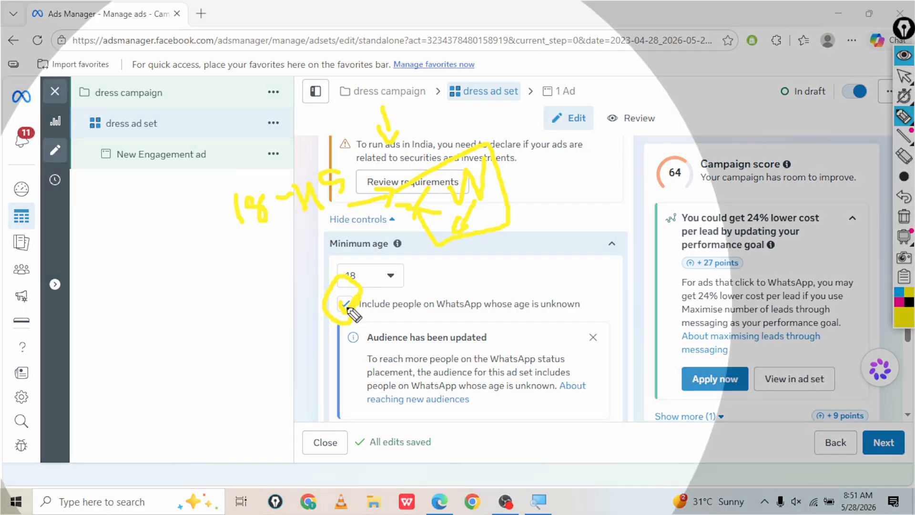
pyautogui.hotkey('ctrl', 'shift', '1')
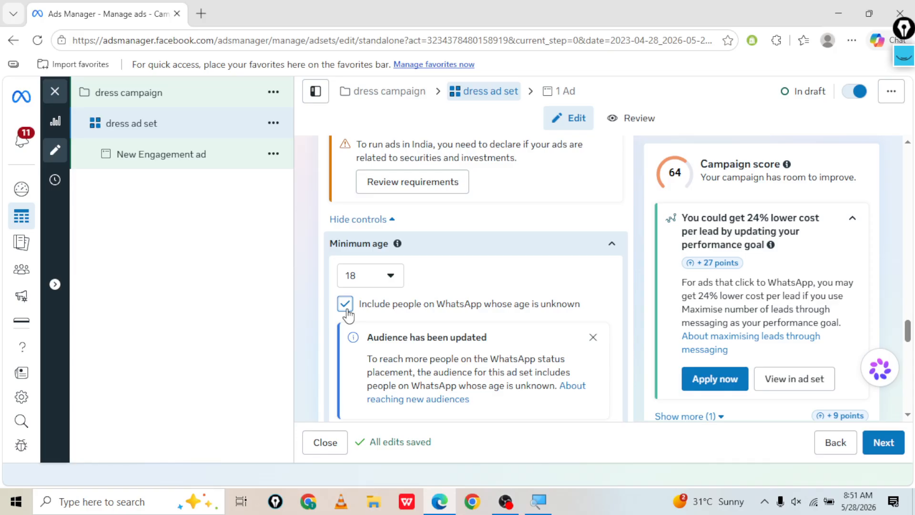
pyautogui.click(345, 303)
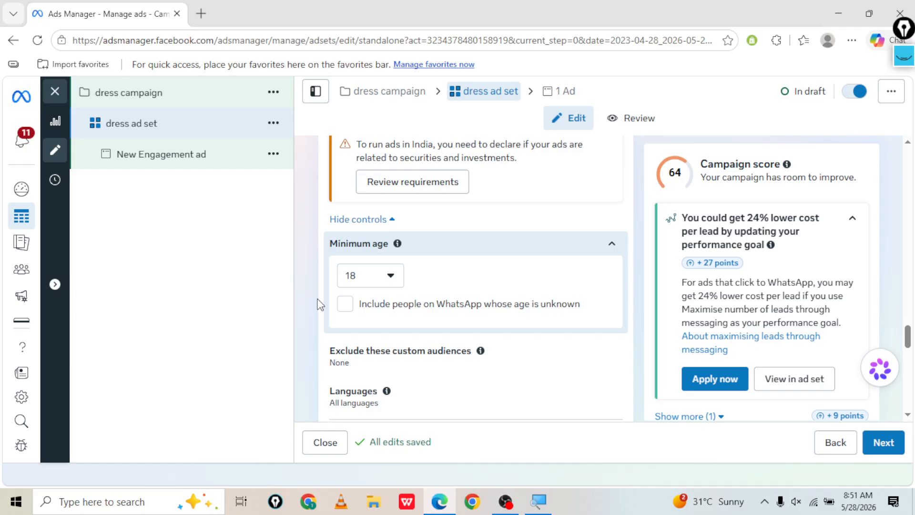
# Look over the custom audience exclusion and language controls, and expand the suggested audience settings
pyautogui.scroll(-1, 324, 285)
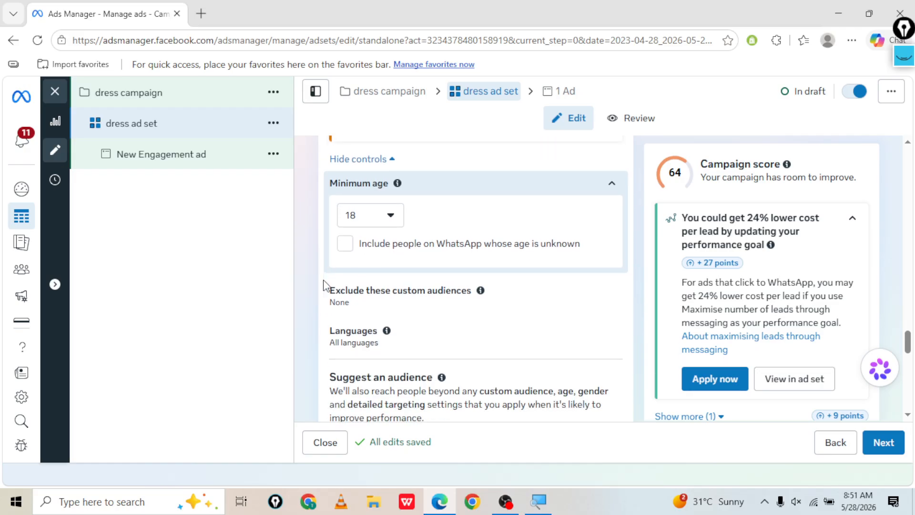
pyautogui.scroll(-1, 319, 242)
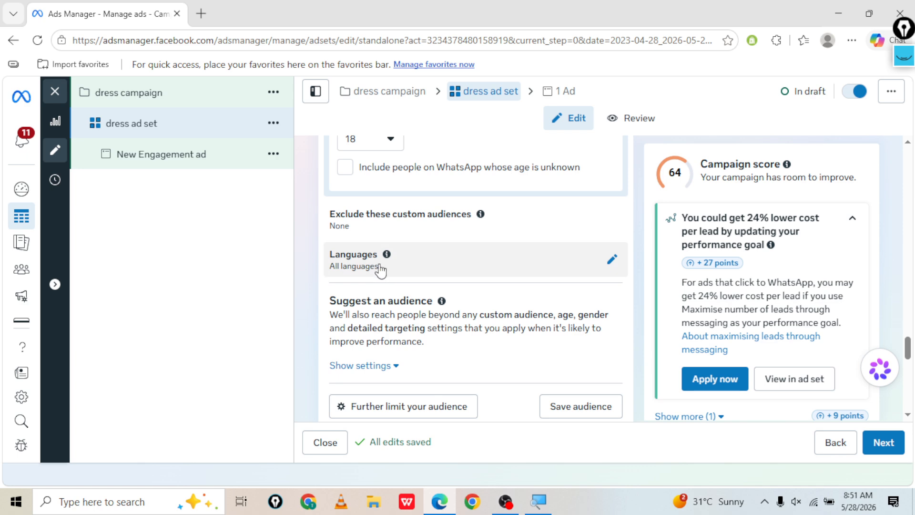
pyautogui.scroll(-2, 380, 270)
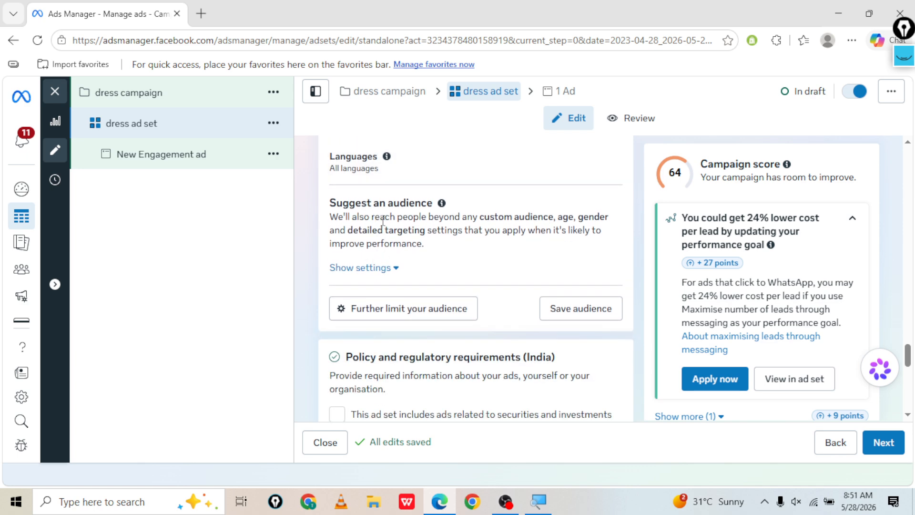
pyautogui.click(383, 268)
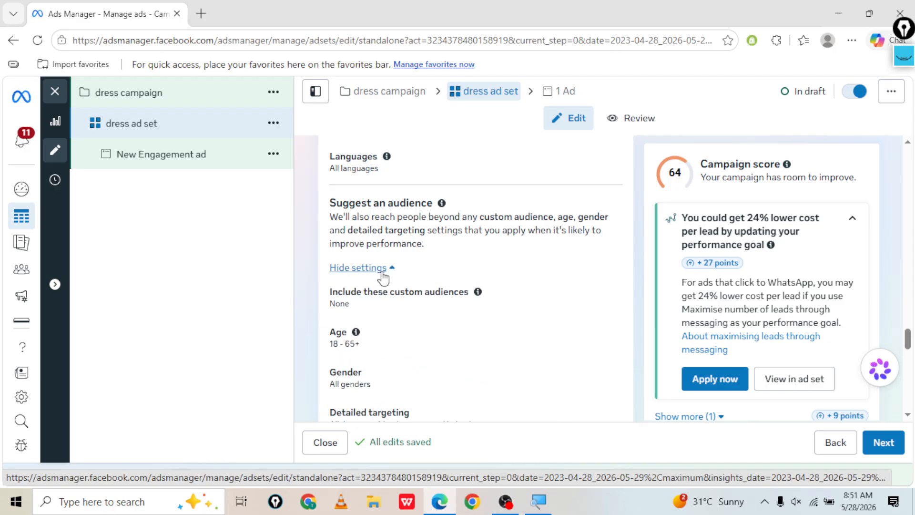
pyautogui.click(381, 269)
pyautogui.click(378, 270)
pyautogui.click(376, 270)
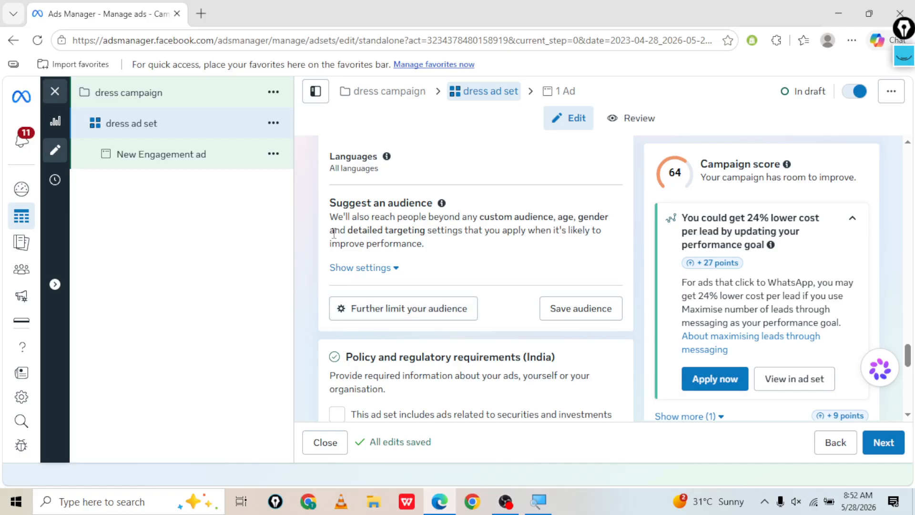
pyautogui.click(358, 266)
pyautogui.scroll(-2, 358, 268)
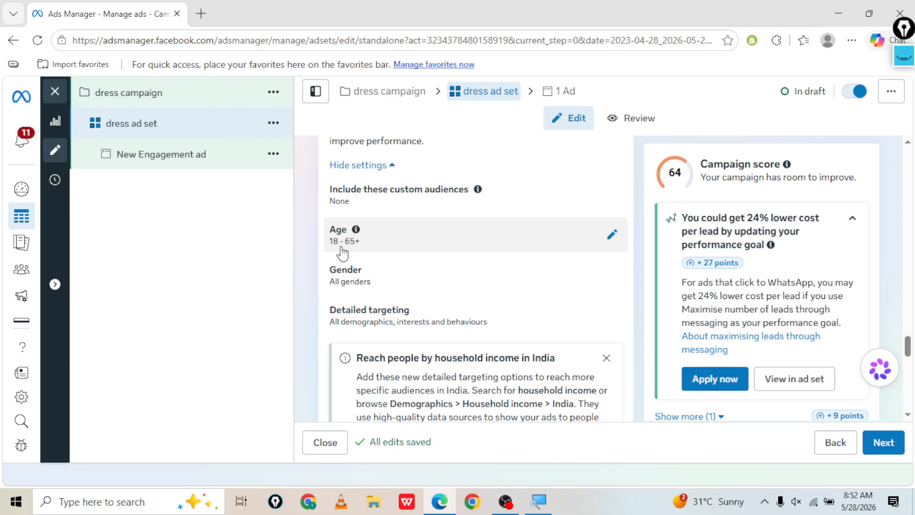
# Set the suggested audience's maximum age to 59 and its gender to Women
pyautogui.click(343, 251)
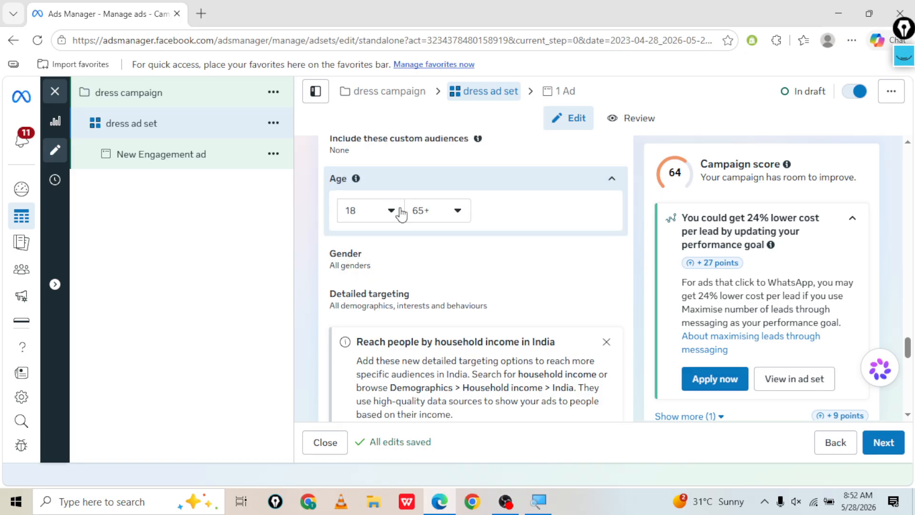
pyautogui.click(417, 221)
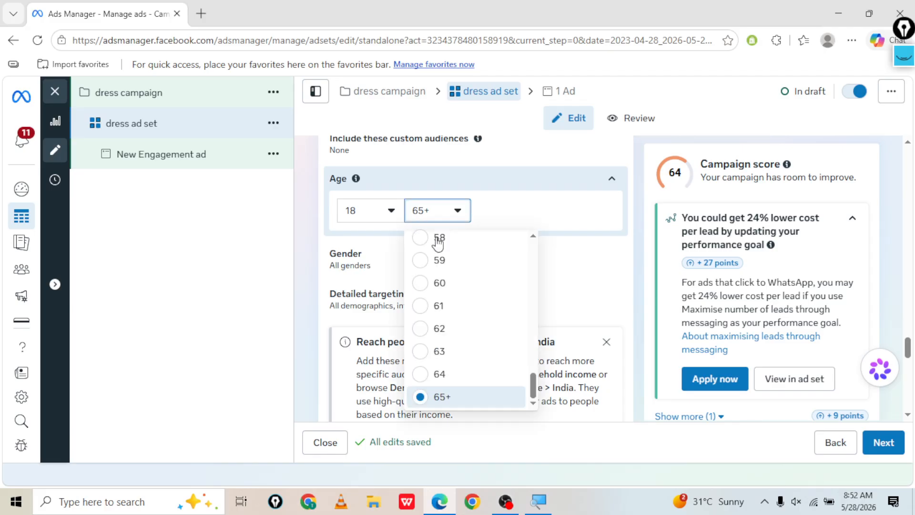
pyautogui.click(445, 269)
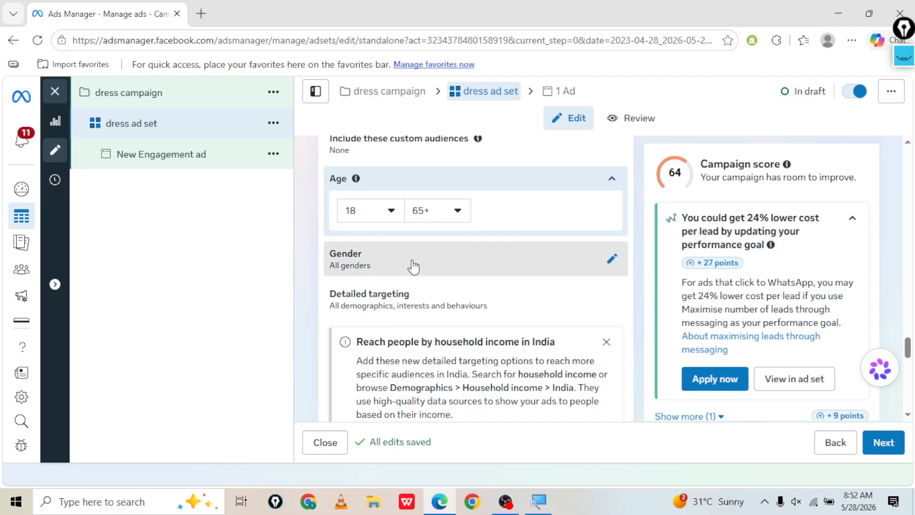
pyautogui.click(412, 266)
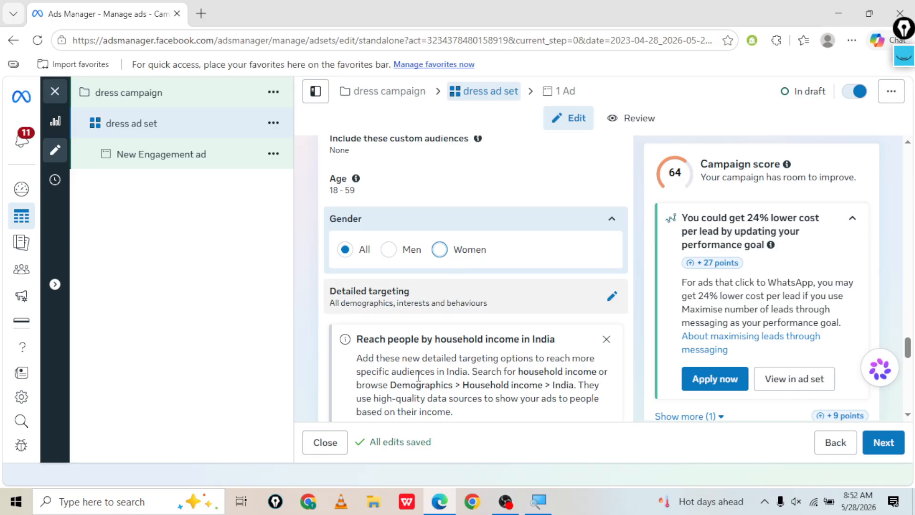
pyautogui.tripleClick(412, 442)
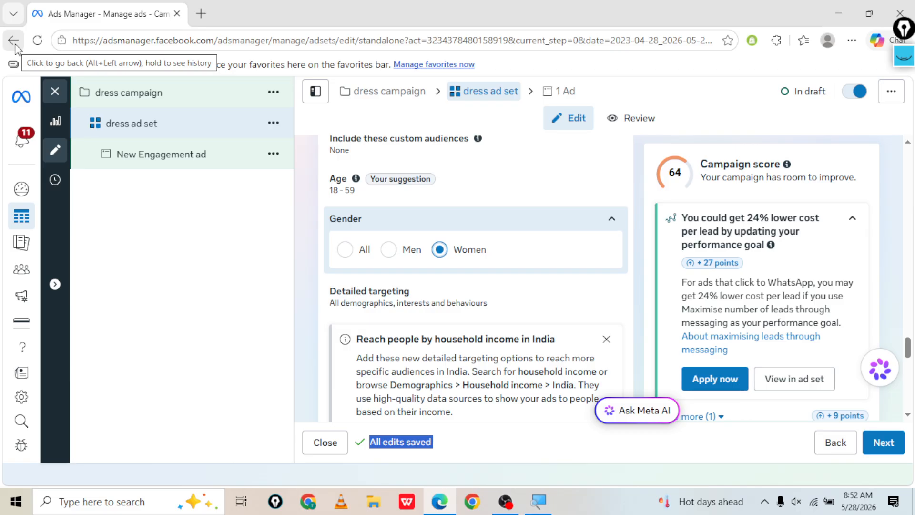
# Close the ad set editor and go back to the campaigns list, checking the dress ad set's list entry
pyautogui.click(55, 92)
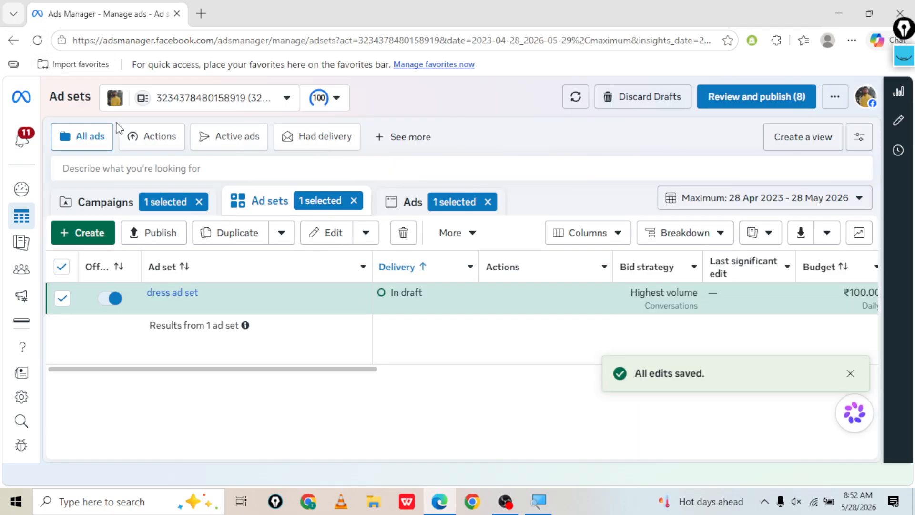
pyautogui.click(134, 202)
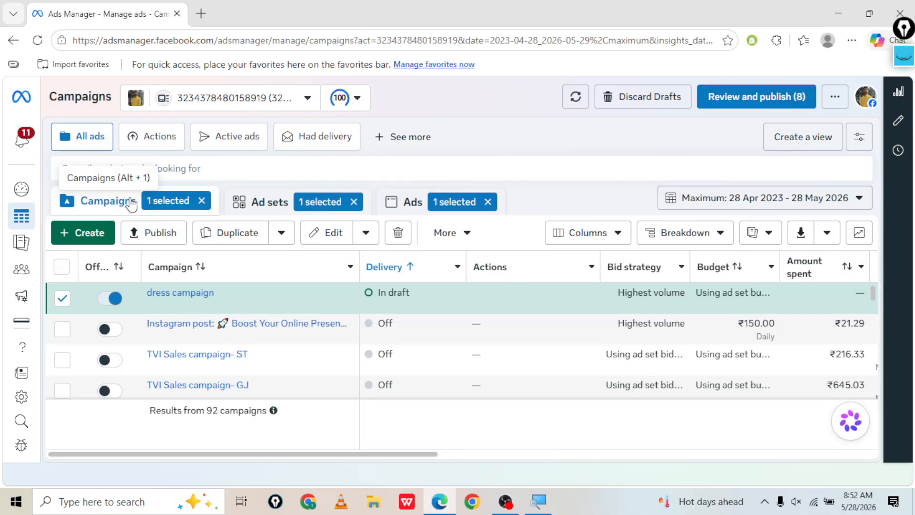
pyautogui.click(262, 200)
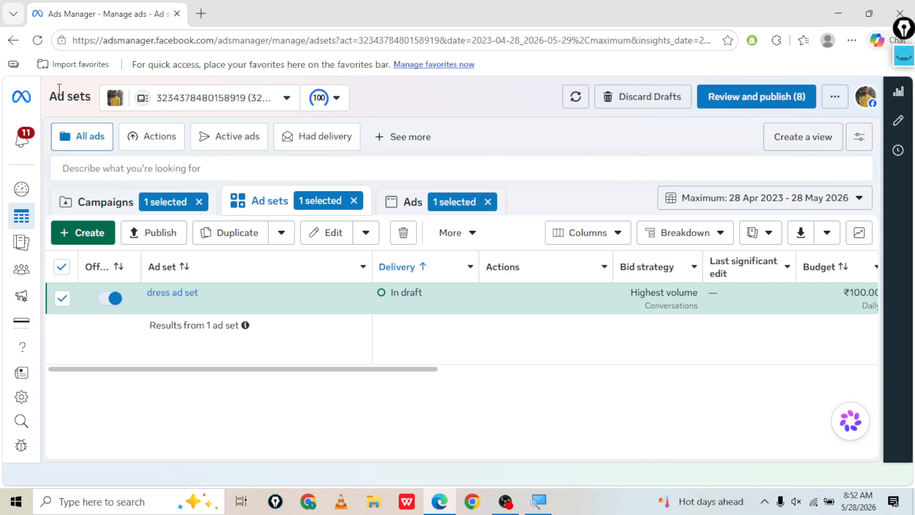
pyautogui.click(128, 202)
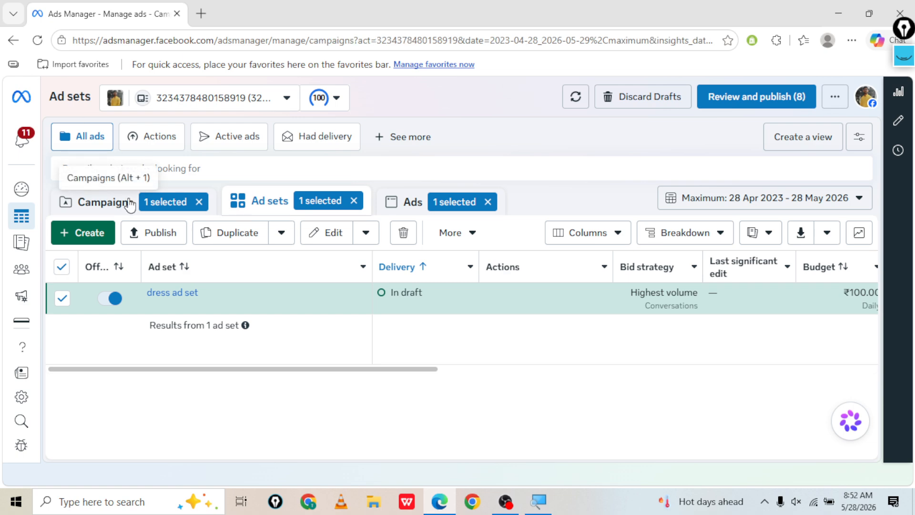
pyautogui.click(505, 502)
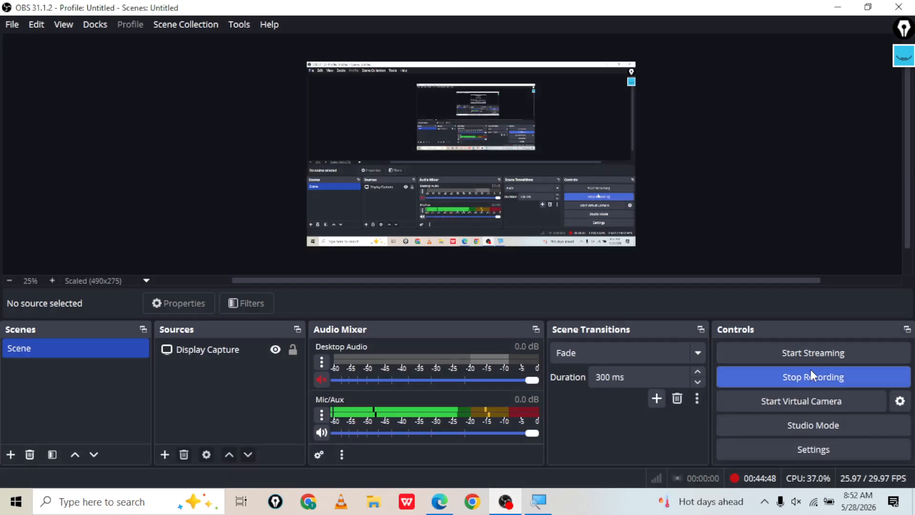